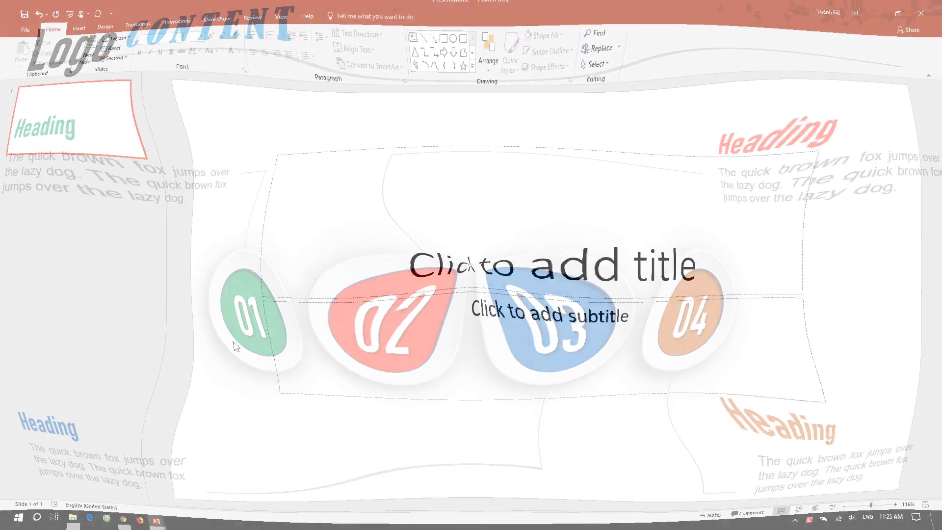
Switch the slide to a Blank layout and draw a 1.79-inch blue circle left of centre
{"action": "left_click", "coordinate": [118, 39]}
{"action": "left_click", "coordinate": [125, 161]}
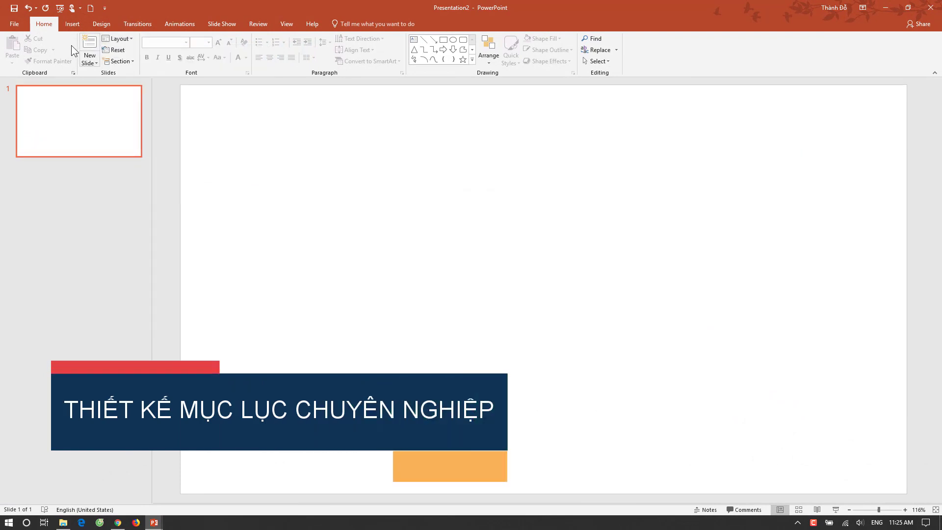
{"action": "left_click", "coordinate": [72, 25]}
{"action": "left_click", "coordinate": [167, 56]}
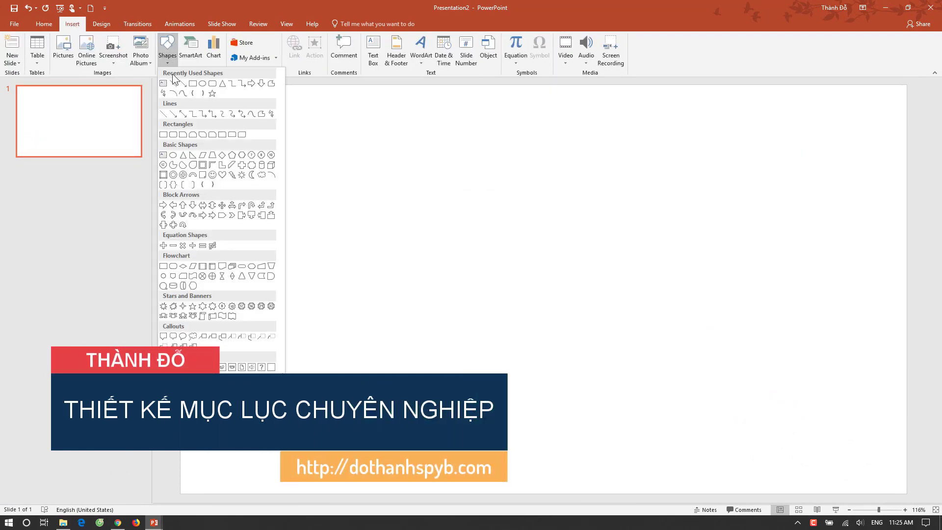
{"action": "left_click", "coordinate": [202, 84]}
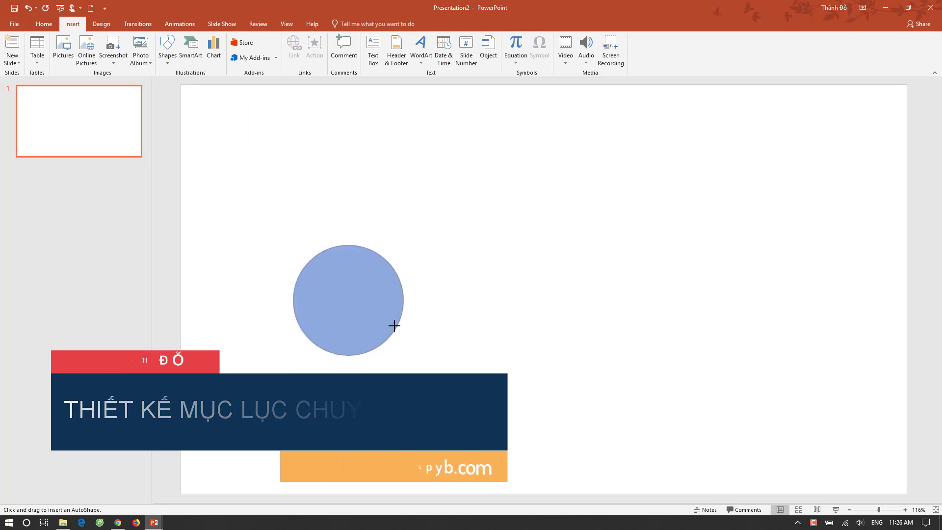
{"action": "left_click_drag", "start_coordinate": [309, 264], "coordinate": [391, 322]}
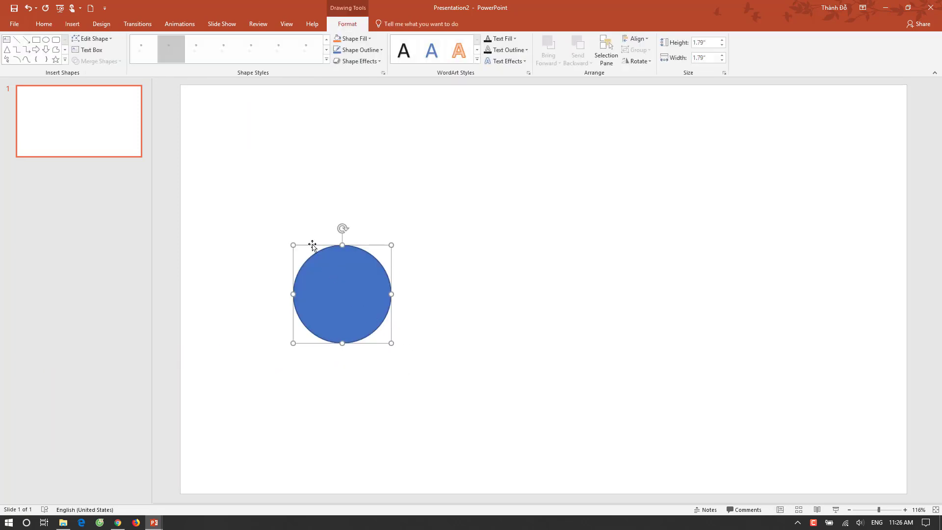
Give the circle a two-stop gradient fill running from white to light grey
{"action": "left_click", "coordinate": [384, 73]}
{"action": "left_click", "coordinate": [816, 144]}
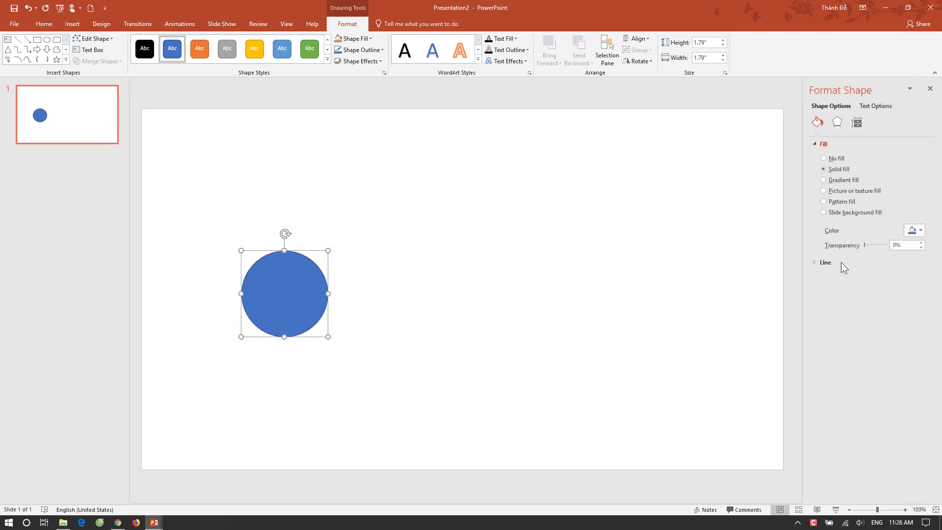
{"action": "left_click", "coordinate": [843, 179]}
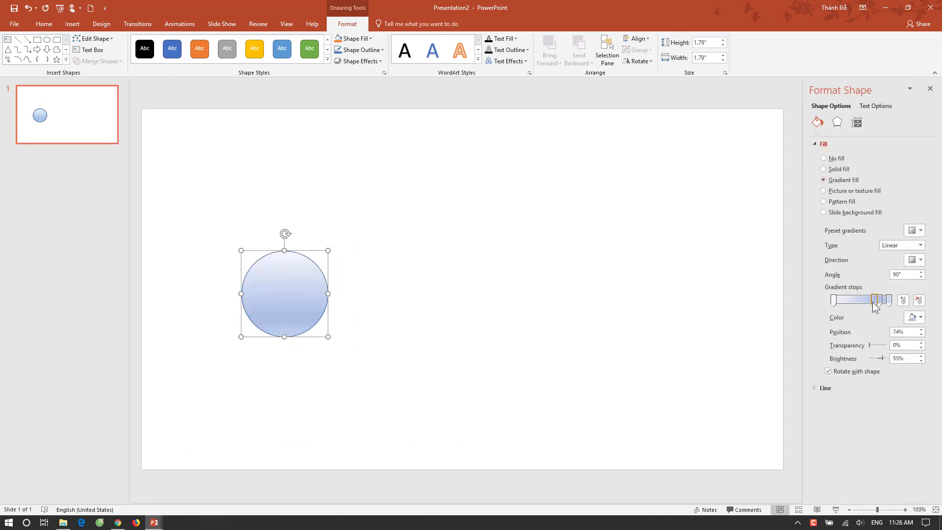
{"action": "left_click_drag", "start_coordinate": [881, 324], "coordinate": [883, 330]}
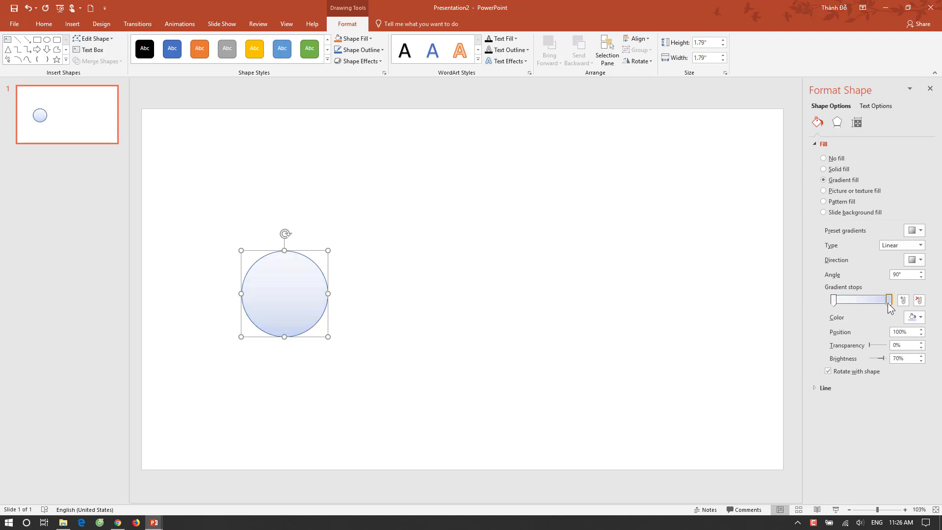
{"action": "left_click", "coordinate": [914, 317]}
{"action": "left_click", "coordinate": [860, 356]}
{"action": "left_click", "coordinate": [834, 300]}
{"action": "left_click", "coordinate": [913, 317]}
{"action": "left_click", "coordinate": [859, 339]}
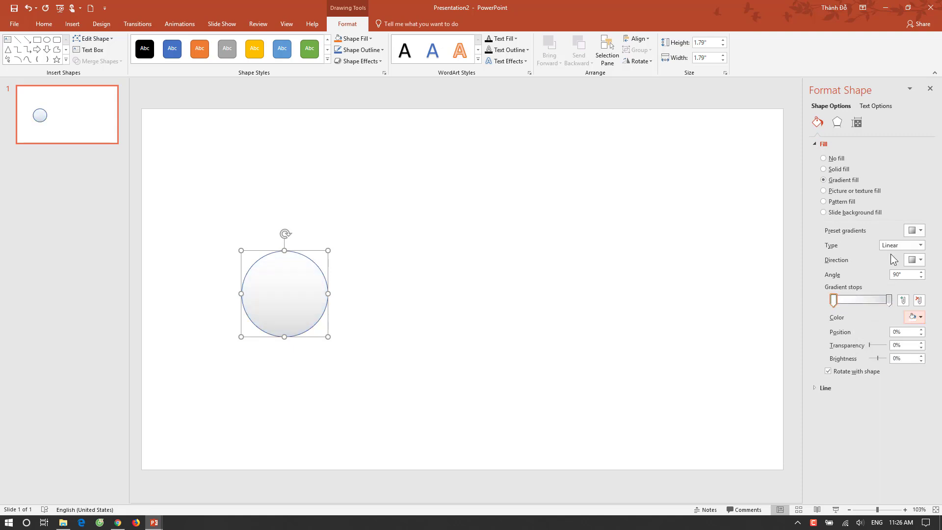
Keep the fill gradient Linear and angle it diagonally at 315°
{"action": "left_click", "coordinate": [920, 245]}
{"action": "left_click", "coordinate": [917, 257]}
{"action": "left_click", "coordinate": [916, 259]}
{"action": "left_click", "coordinate": [839, 299]}
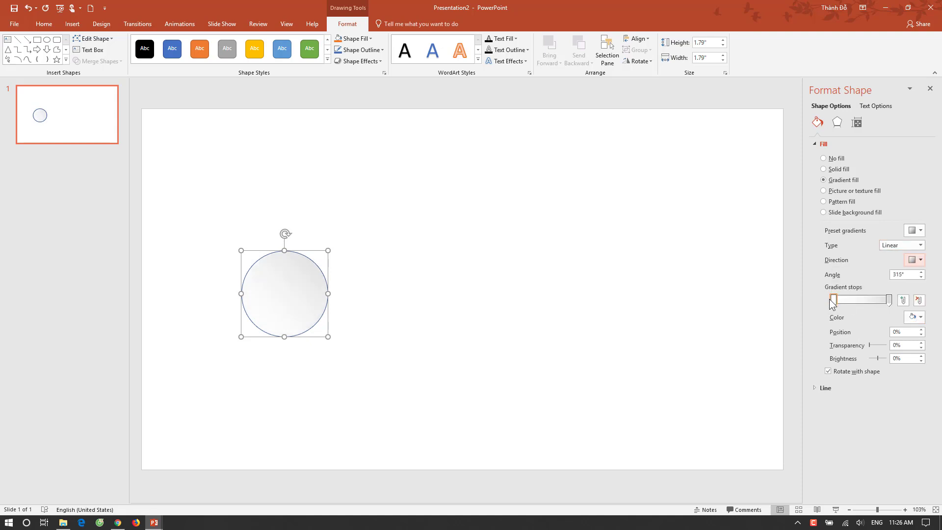
Make the circle's outline a 2 pt two-stop gradient line with a light end colour
{"action": "left_click", "coordinate": [814, 386]}
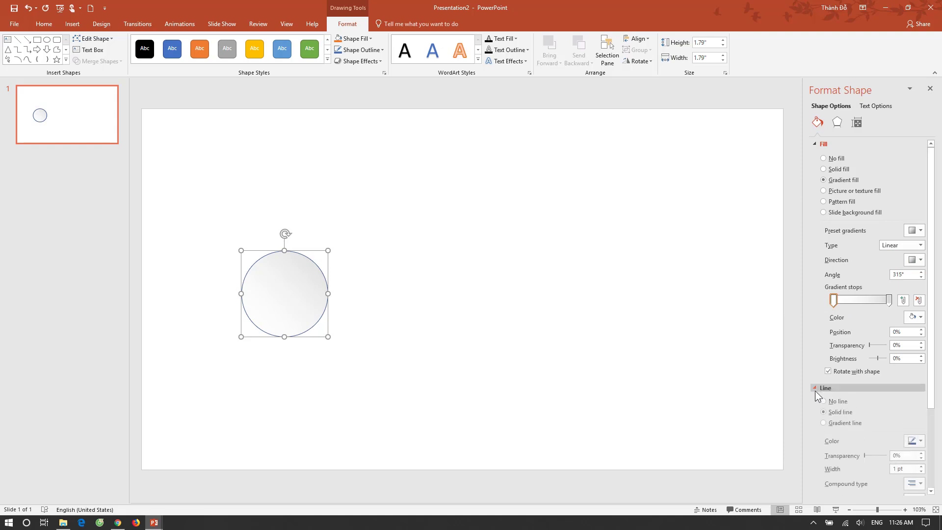
{"action": "left_click", "coordinate": [924, 373]}
{"action": "type", "text": "2"}
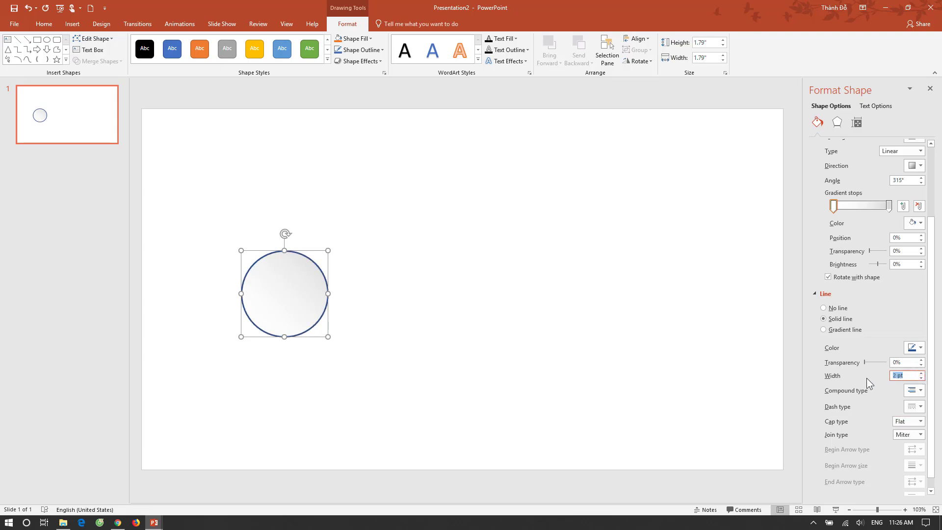
{"action": "left_click", "coordinate": [846, 329]}
{"action": "left_click", "coordinate": [876, 418]}
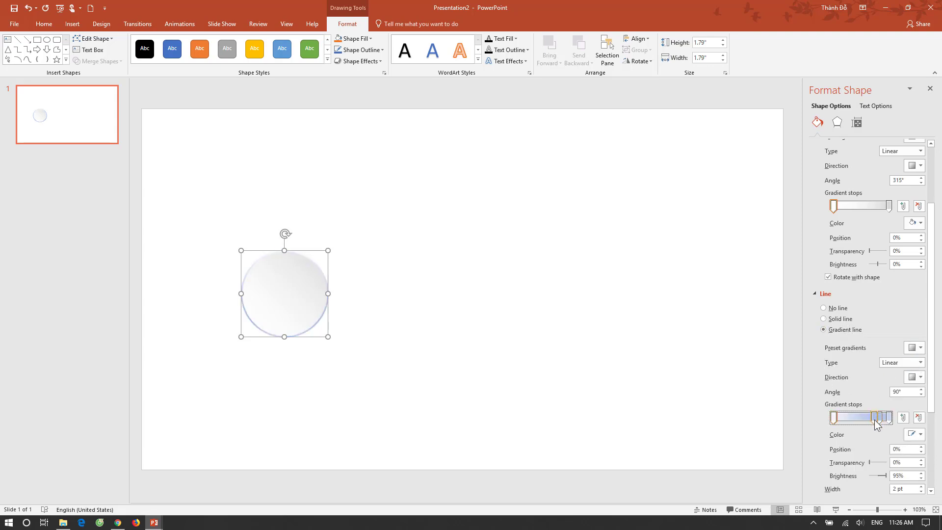
{"action": "left_click_drag", "start_coordinate": [875, 420], "coordinate": [887, 427]}
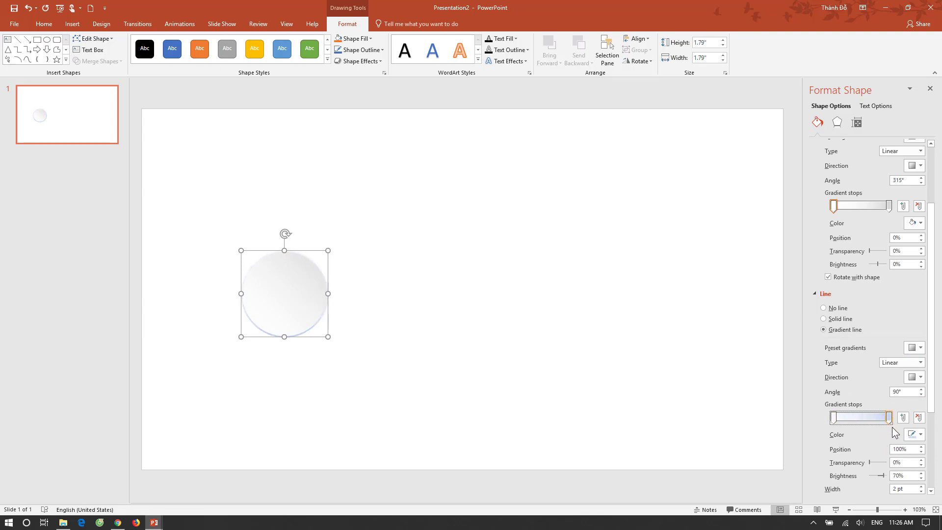
{"action": "left_click", "coordinate": [910, 434]}
{"action": "left_click", "coordinate": [860, 365]}
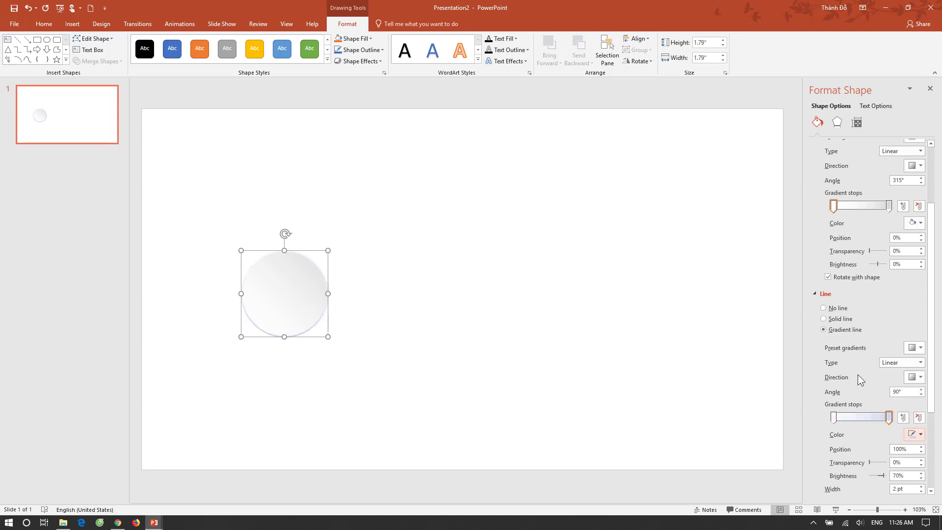
Give the outline's starting stop a light colour and angle the outline gradient at 315°
{"action": "left_click", "coordinate": [833, 418]}
{"action": "left_click", "coordinate": [914, 434]}
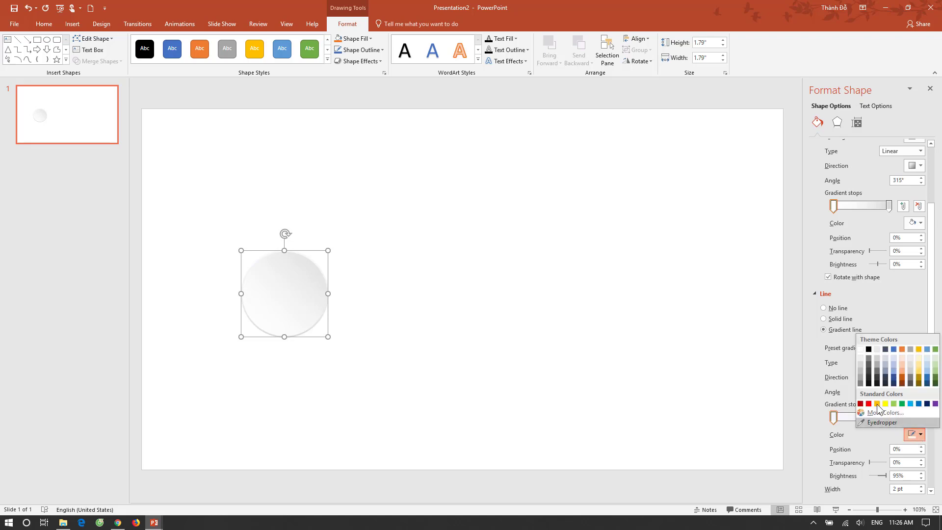
{"action": "left_click", "coordinate": [860, 351]}
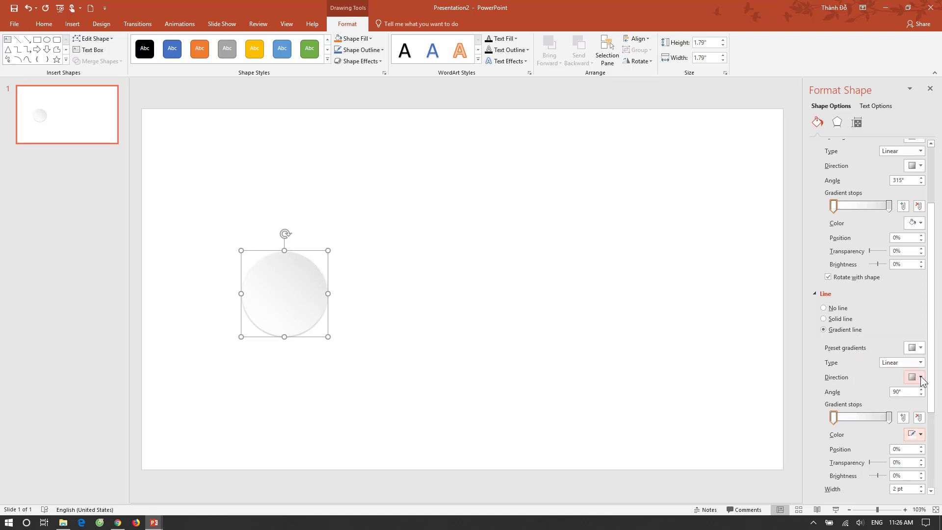
{"action": "left_click", "coordinate": [914, 376]}
{"action": "left_click", "coordinate": [841, 418]}
Apply an outer shadow preset to the circle, then set its blur to 40 pt and distance to 8 pt
{"action": "left_click", "coordinate": [381, 64]}
{"action": "mouse_move", "coordinate": [366, 102]}
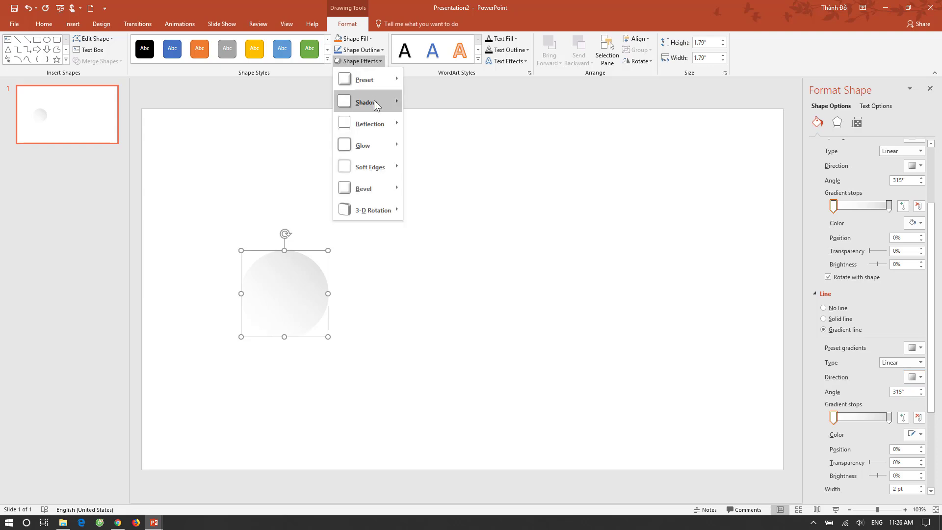
{"action": "left_click", "coordinate": [466, 154]}
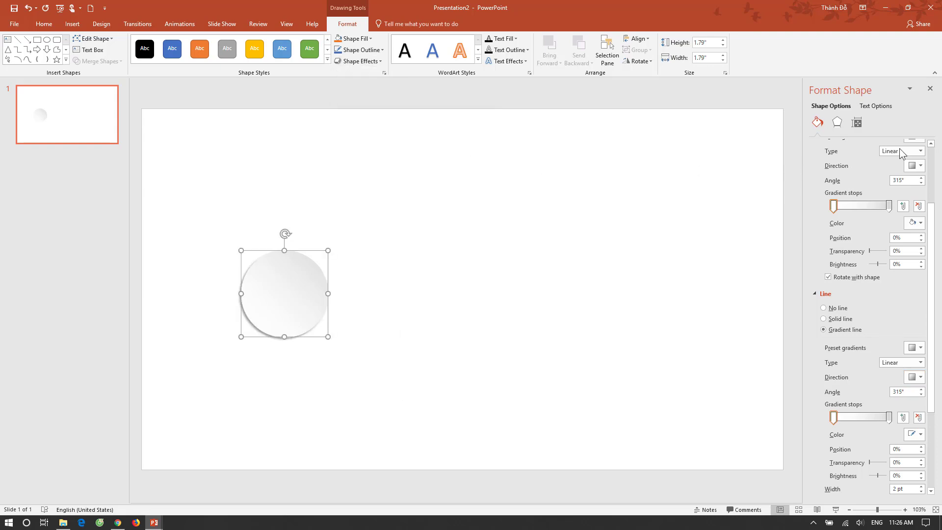
{"action": "left_click", "coordinate": [837, 122]}
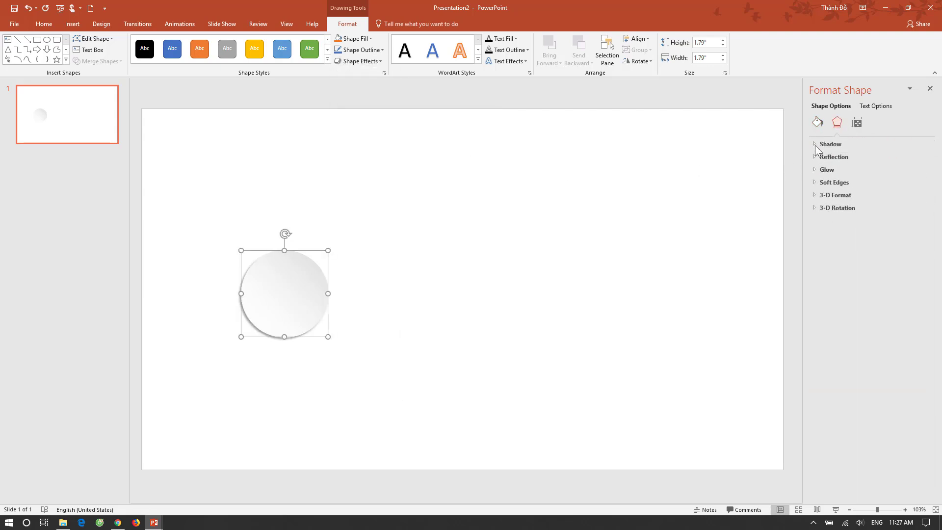
{"action": "left_click", "coordinate": [815, 144]}
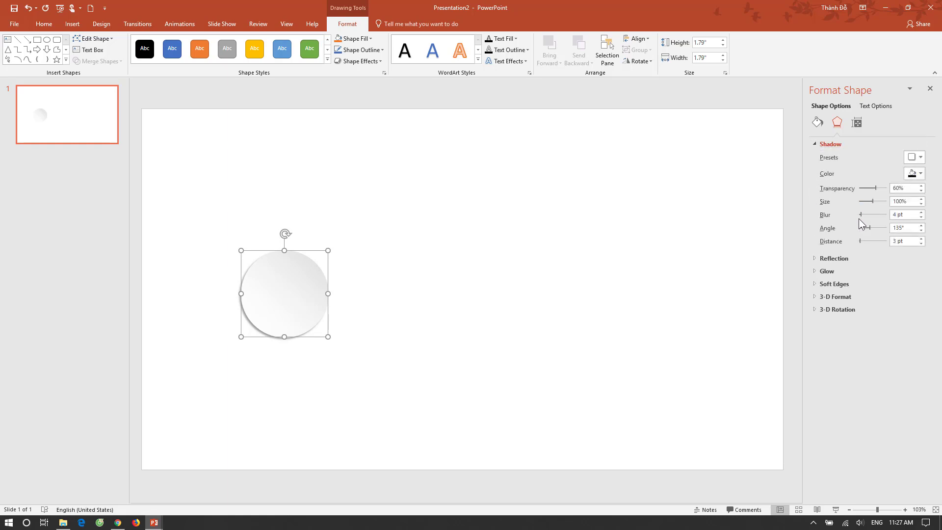
{"action": "left_click_drag", "start_coordinate": [862, 214], "coordinate": [869, 220]}
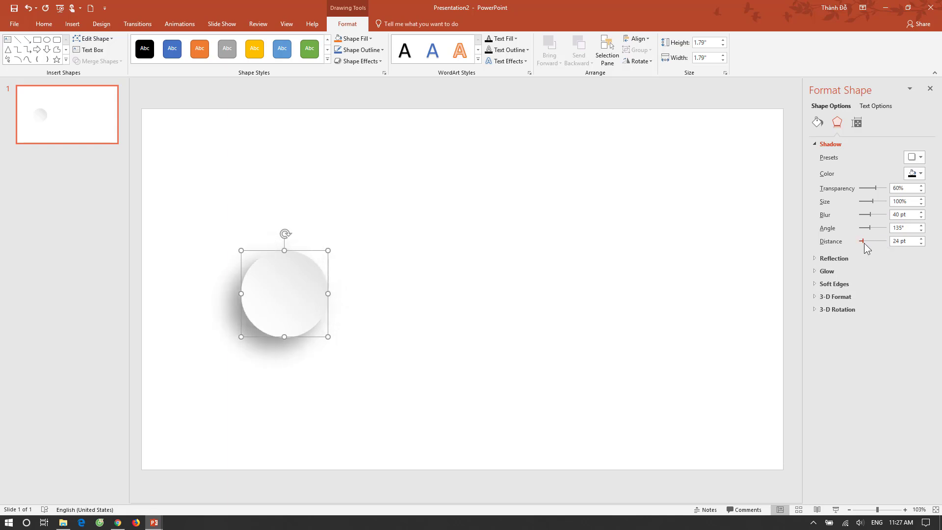
{"action": "left_click_drag", "start_coordinate": [860, 240], "coordinate": [861, 242]}
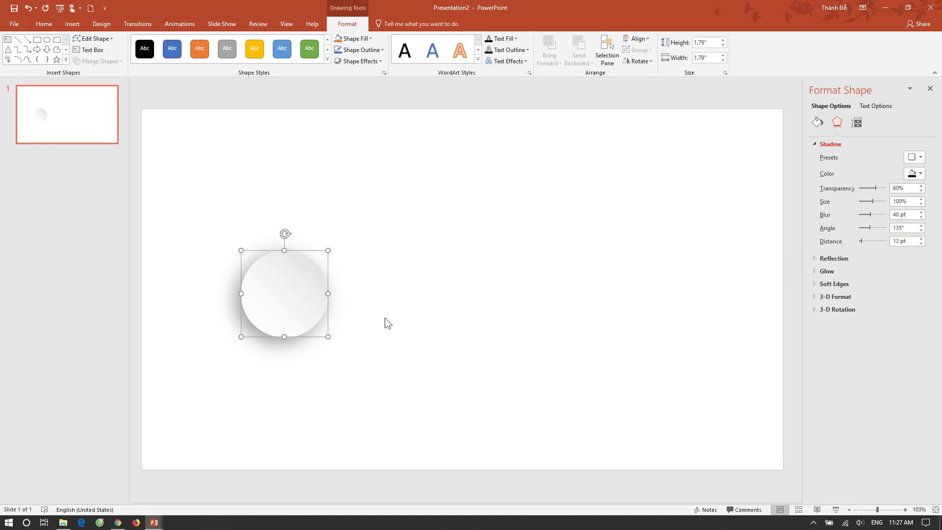
{"action": "left_click", "coordinate": [920, 243]}
{"action": "left_click", "coordinate": [920, 244]}
{"action": "left_click", "coordinate": [921, 244]}
{"action": "left_click", "coordinate": [920, 244]}
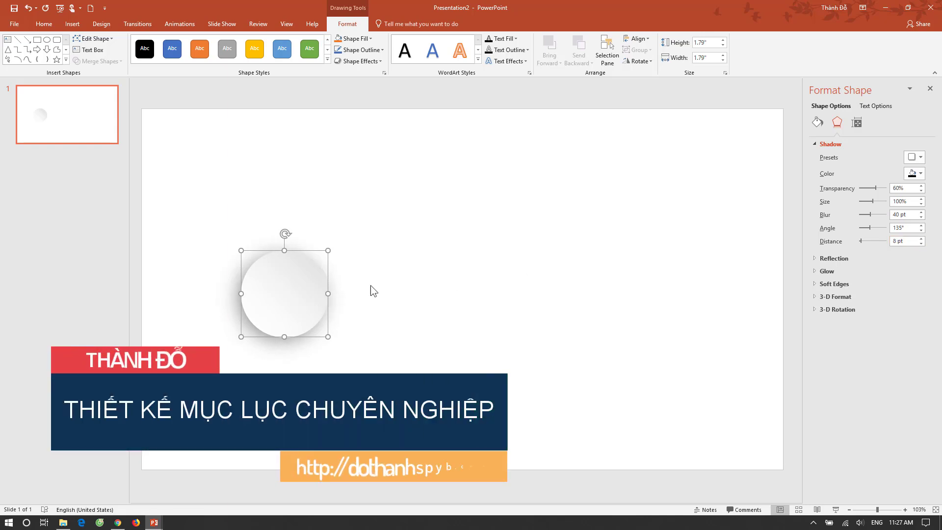
Draw a second, 1.29-inch blue circle over the white shadowed circle
{"action": "left_click", "coordinate": [48, 27]}
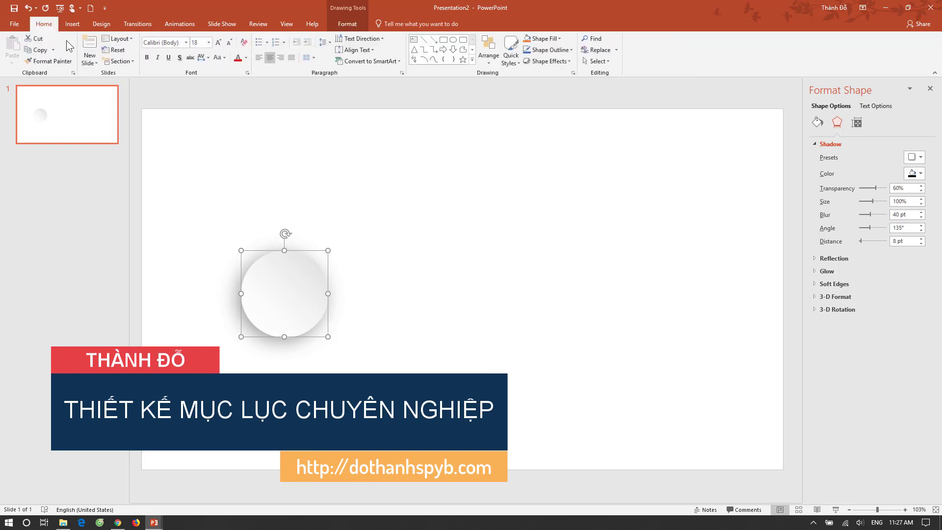
{"action": "left_click", "coordinate": [72, 24]}
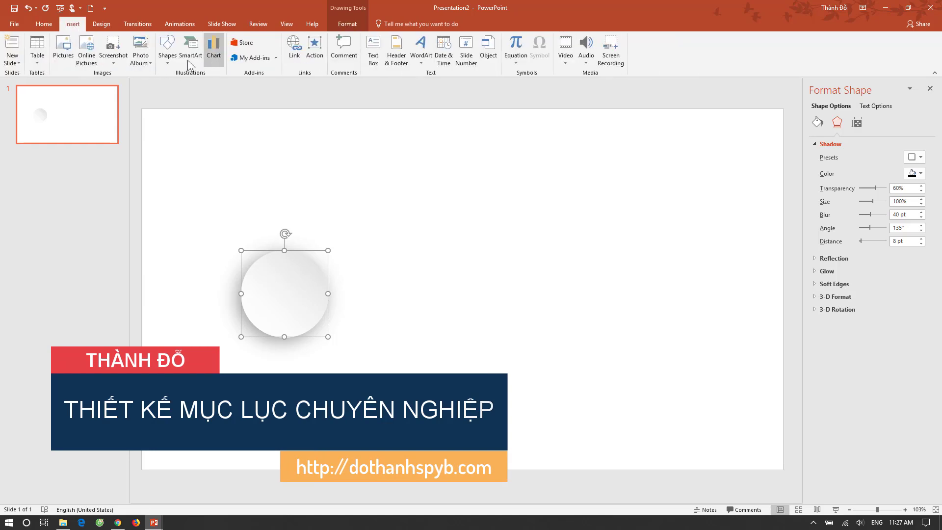
{"action": "left_click", "coordinate": [167, 51]}
{"action": "left_click", "coordinate": [202, 83]}
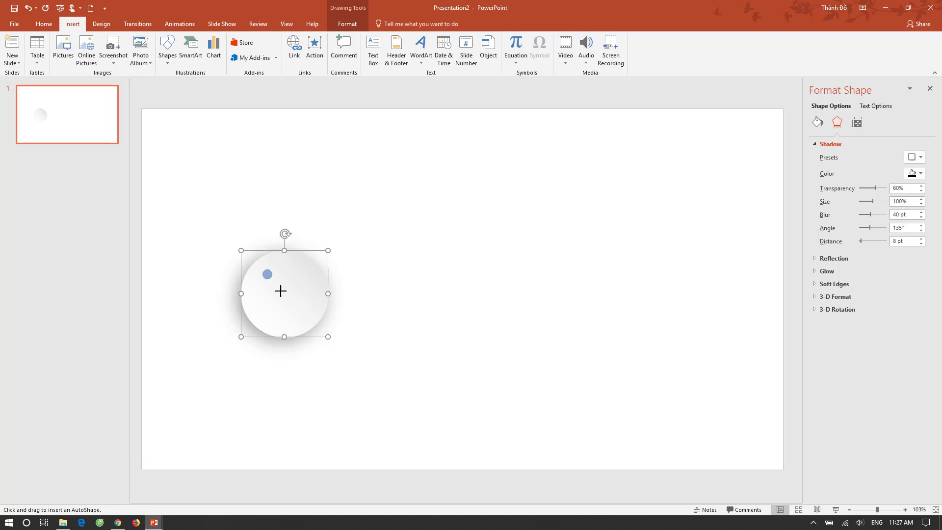
{"action": "left_click_drag", "start_coordinate": [280, 291], "coordinate": [320, 327]}
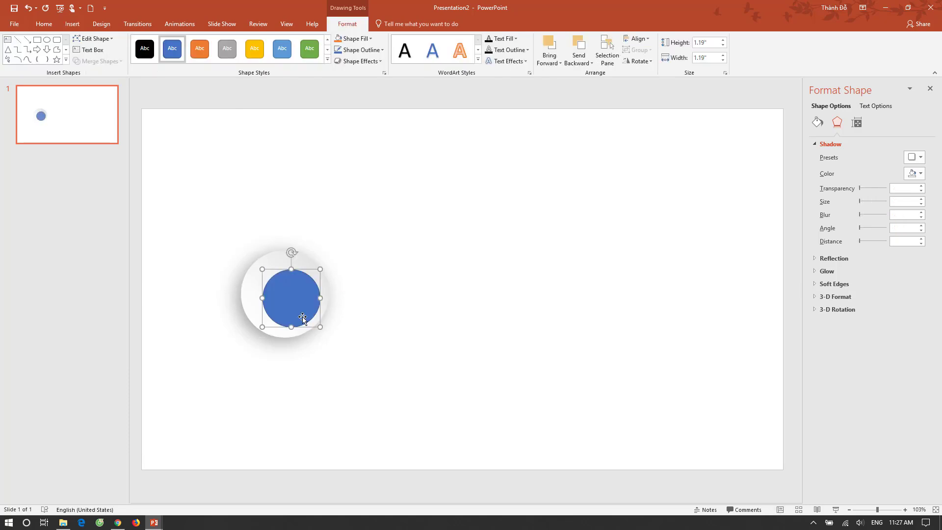
{"action": "left_click_drag", "start_coordinate": [261, 270], "coordinate": [257, 265]}
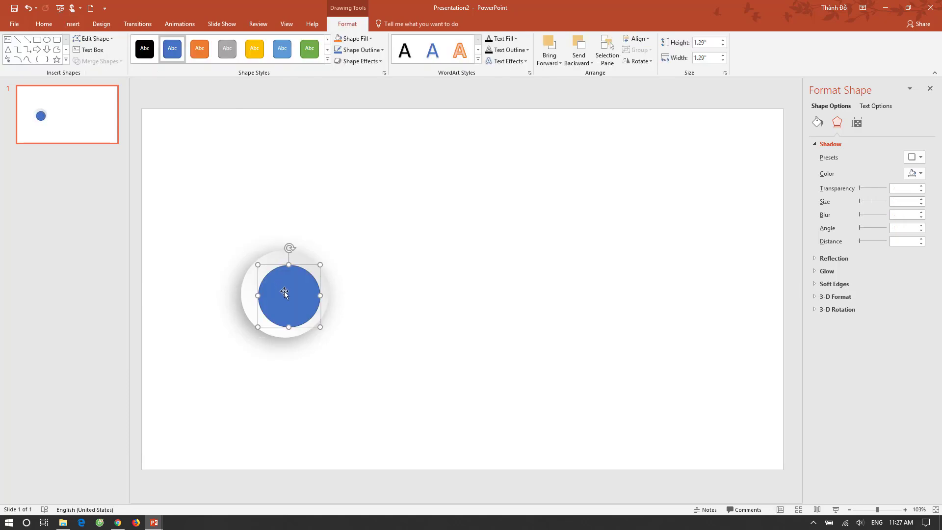
Select both circles and apply Align Center and Align Middle
{"action": "left_click", "coordinate": [216, 265]}
{"action": "left_click_drag", "start_coordinate": [208, 223], "coordinate": [363, 364]}
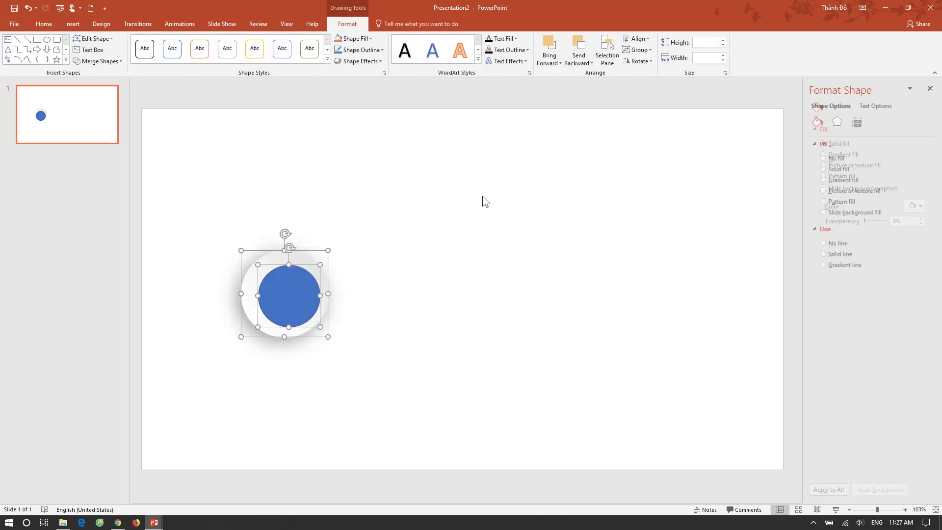
{"action": "left_click", "coordinate": [638, 39]}
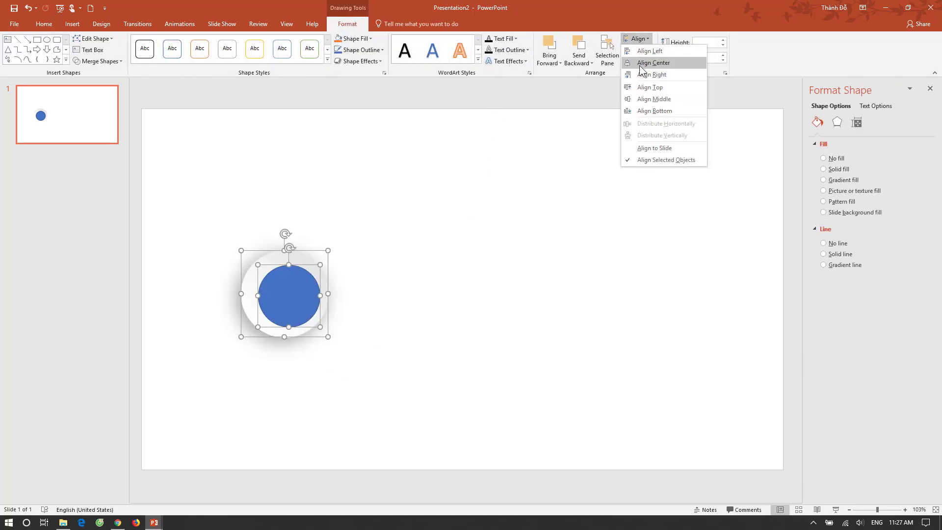
{"action": "left_click", "coordinate": [645, 62]}
{"action": "left_click", "coordinate": [637, 40]}
{"action": "left_click", "coordinate": [645, 98]}
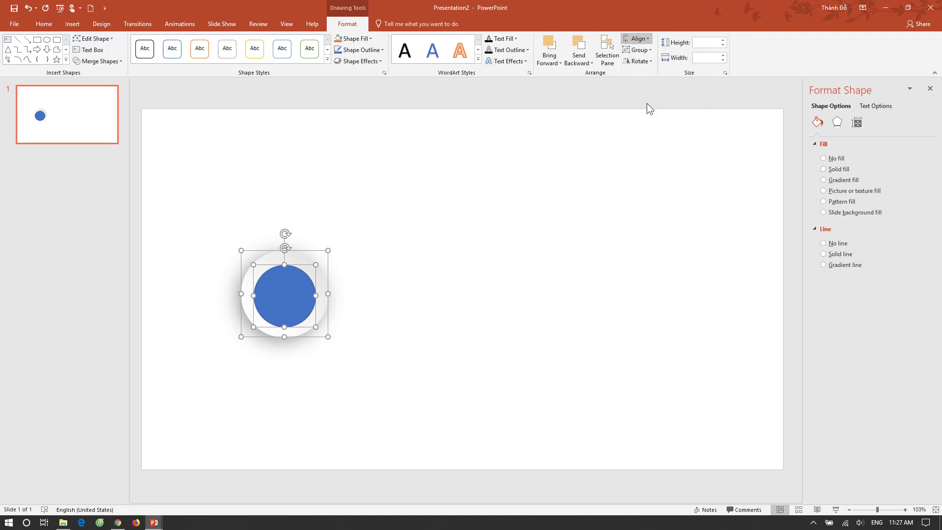
{"action": "left_click", "coordinate": [349, 327]}
Set the large white circle's gradient outline direction to 135°
{"action": "left_click", "coordinate": [284, 296]}
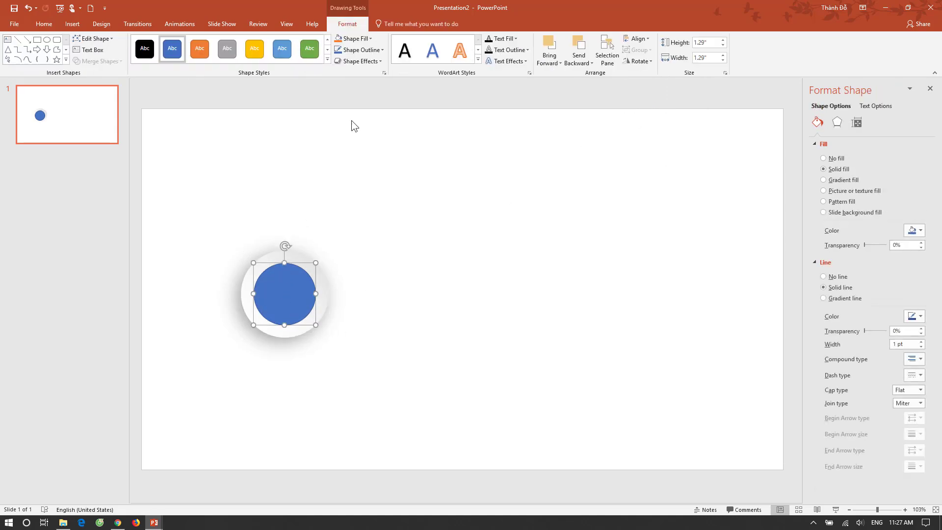
{"action": "left_click", "coordinate": [323, 285]}
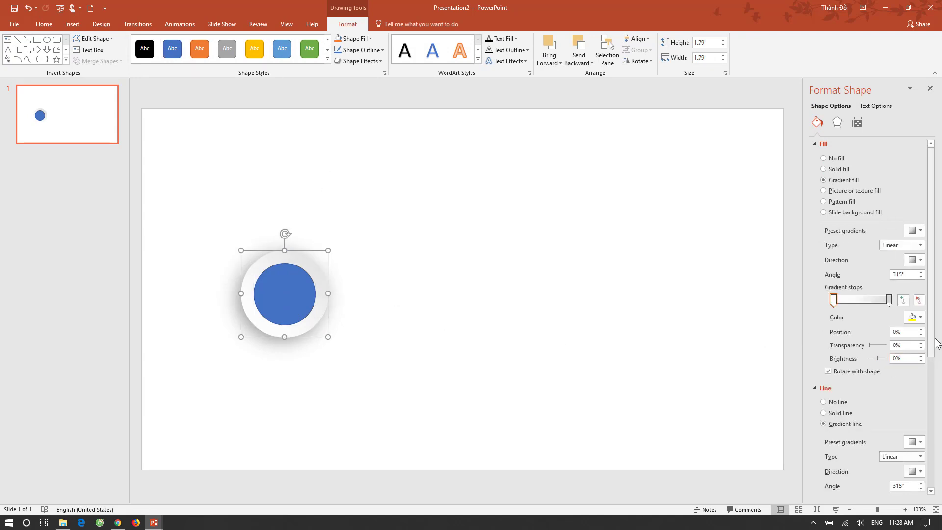
{"action": "scroll", "coordinate": [913, 371], "scroll_direction": "down", "scroll_amount": 3}
{"action": "scroll", "coordinate": [918, 368], "scroll_direction": "down", "scroll_amount": 1}
{"action": "left_click", "coordinate": [914, 341]}
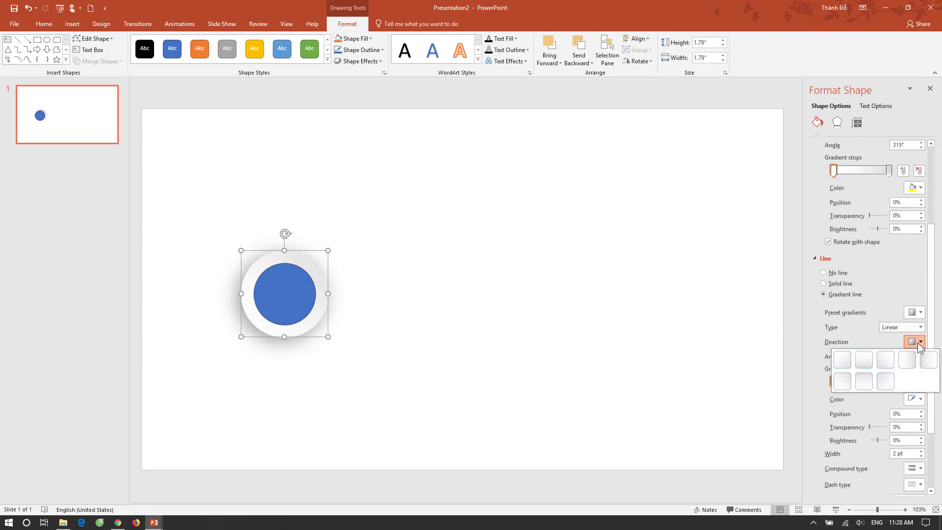
{"action": "left_click", "coordinate": [887, 365]}
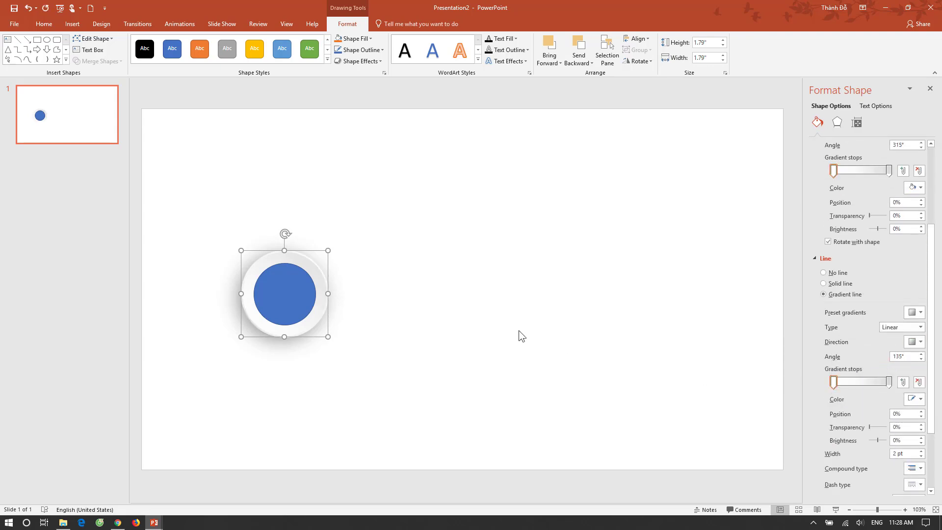
{"action": "left_click", "coordinate": [433, 308]}
{"action": "left_click", "coordinate": [290, 302]}
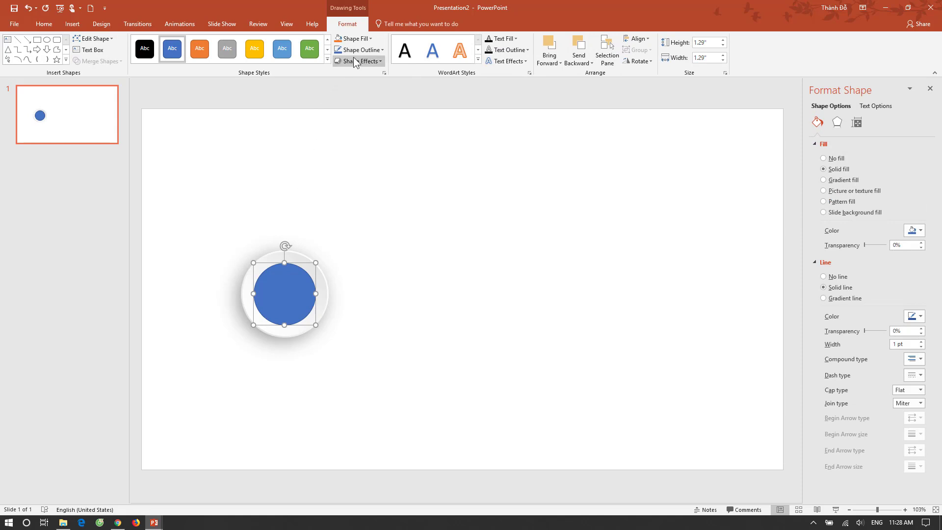
Fill the small inner circle green and apply an Inner shadow preset
{"action": "left_click", "coordinate": [369, 40]}
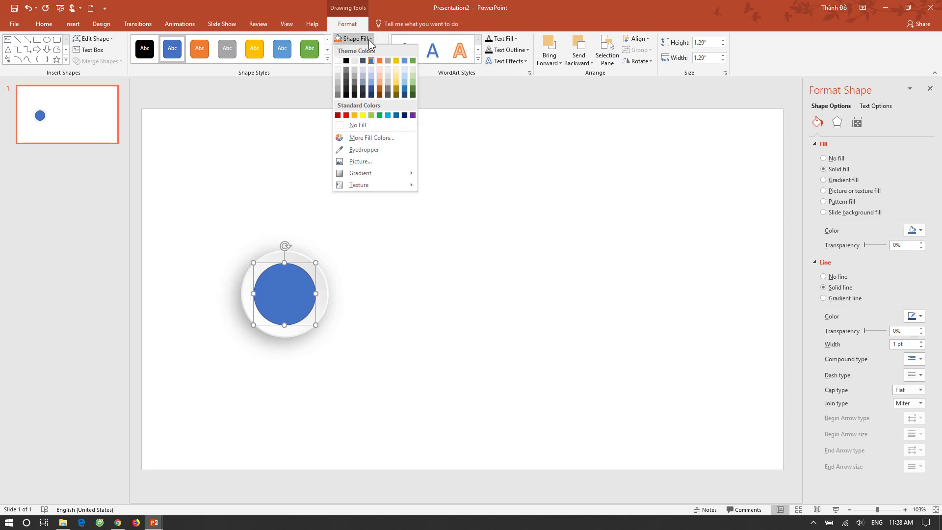
{"action": "left_click", "coordinate": [379, 114]}
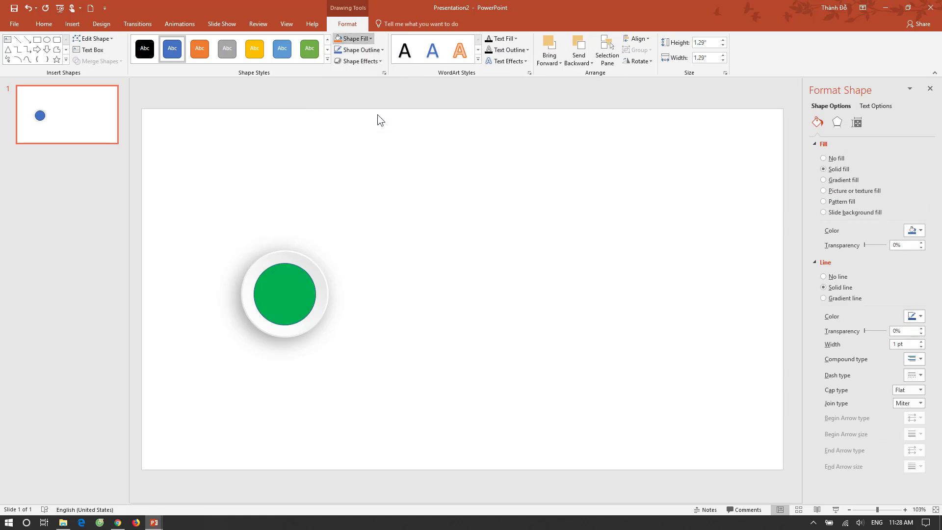
{"action": "left_click", "coordinate": [380, 60]}
{"action": "mouse_move", "coordinate": [367, 101]}
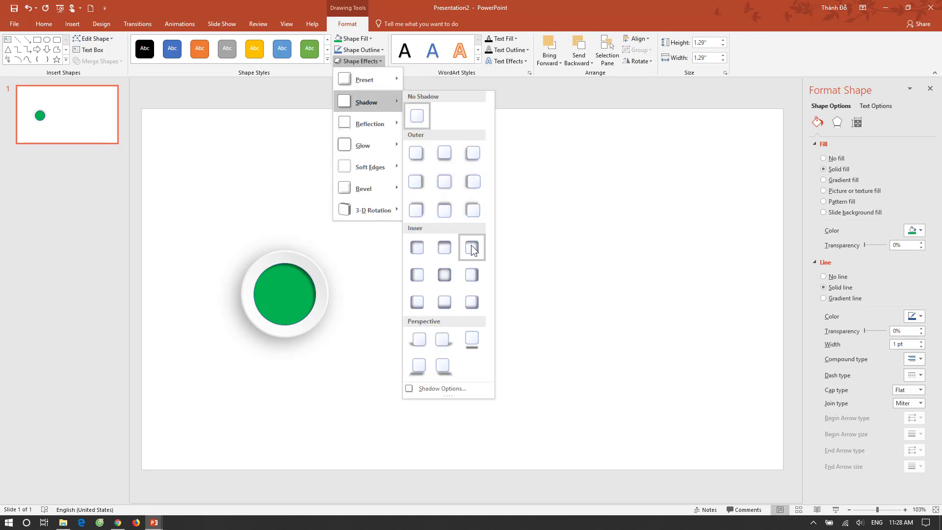
{"action": "left_click", "coordinate": [472, 250]}
Type '01' inside the green circle
{"action": "right_click", "coordinate": [279, 293]}
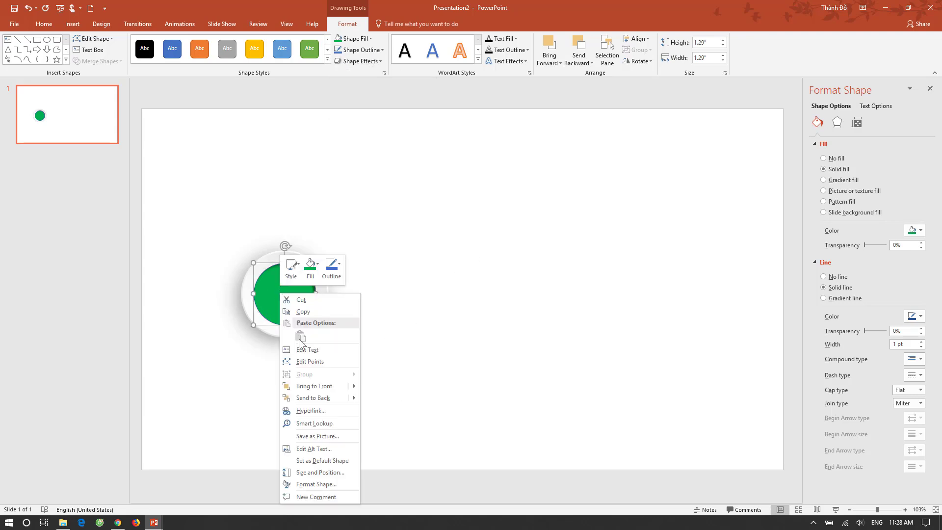
{"action": "left_click", "coordinate": [318, 348]}
{"action": "type", "text": "0"}
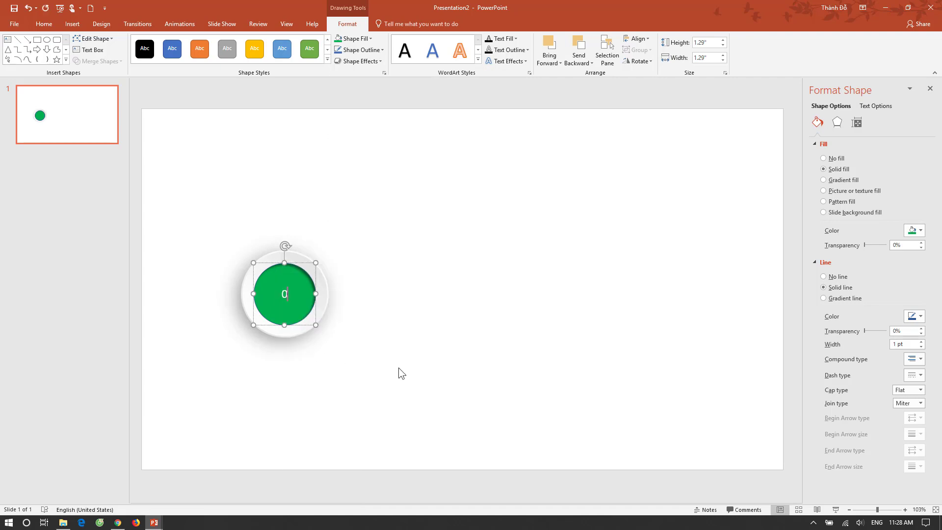
{"action": "type", "text": "1"}
Format the 01 text with text shadow, a condensed Bahnschrift font and size 60
{"action": "left_click", "coordinate": [47, 22]}
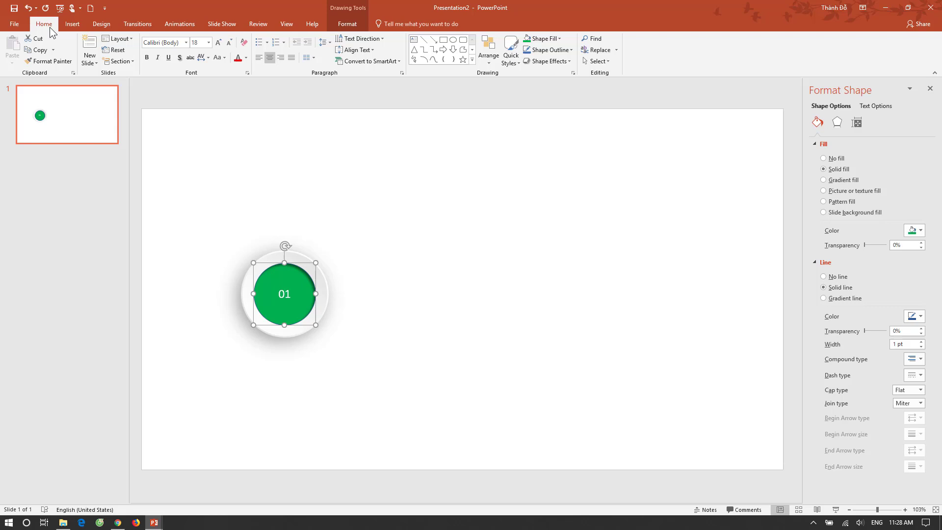
{"action": "left_click", "coordinate": [181, 57]}
{"action": "left_click", "coordinate": [186, 42]}
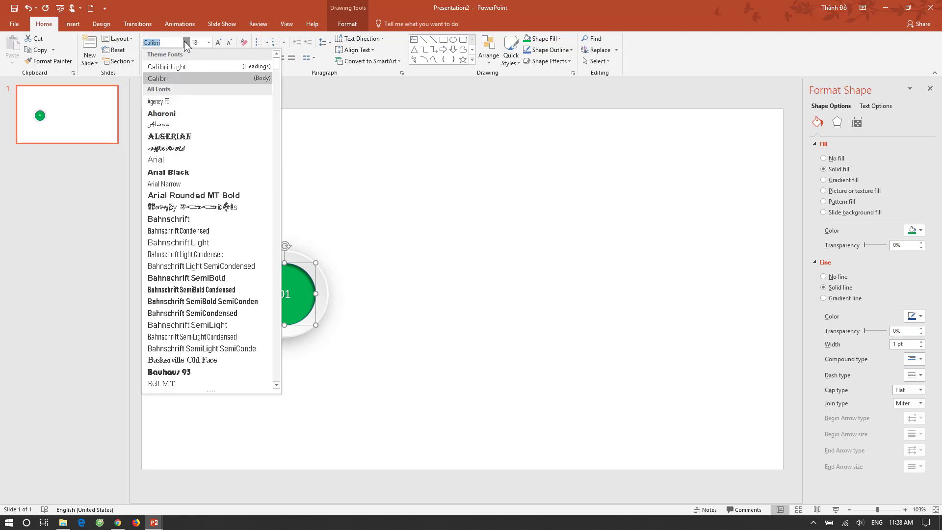
{"action": "left_click", "coordinate": [178, 288]}
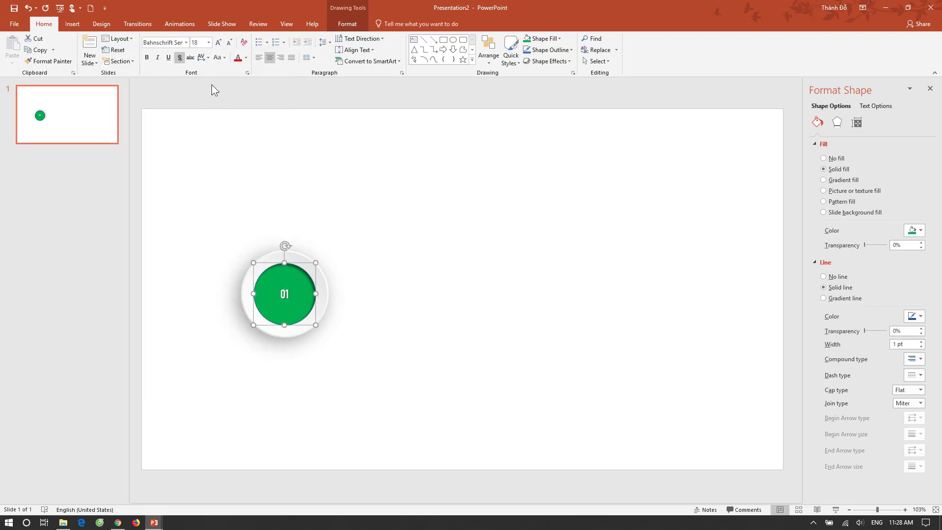
{"action": "left_click", "coordinate": [208, 43]}
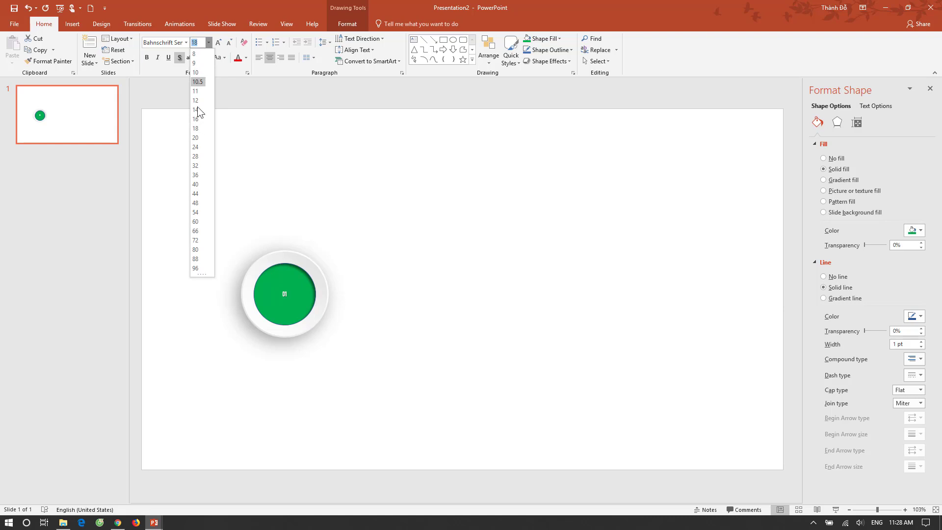
{"action": "left_click", "coordinate": [195, 221]}
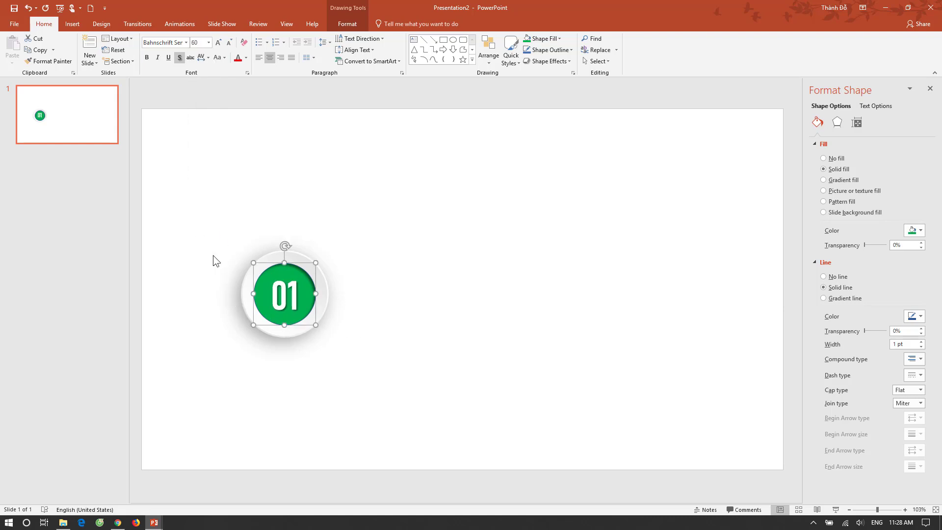
Group the inner and outer circles into a single 01 badge
{"action": "left_click_drag", "start_coordinate": [213, 230], "coordinate": [353, 369]}
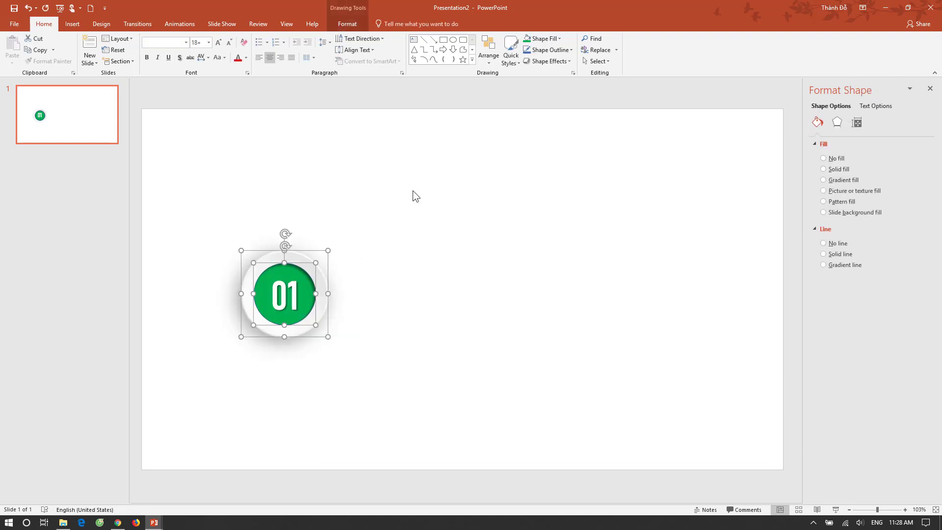
{"action": "left_click", "coordinate": [347, 23]}
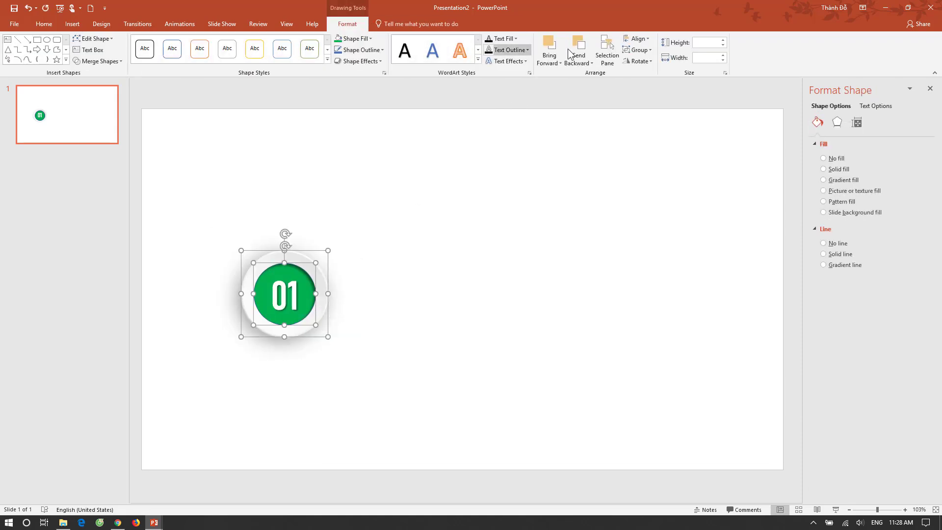
{"action": "left_click", "coordinate": [636, 39]}
{"action": "left_click", "coordinate": [663, 31]}
{"action": "left_click", "coordinate": [649, 51]}
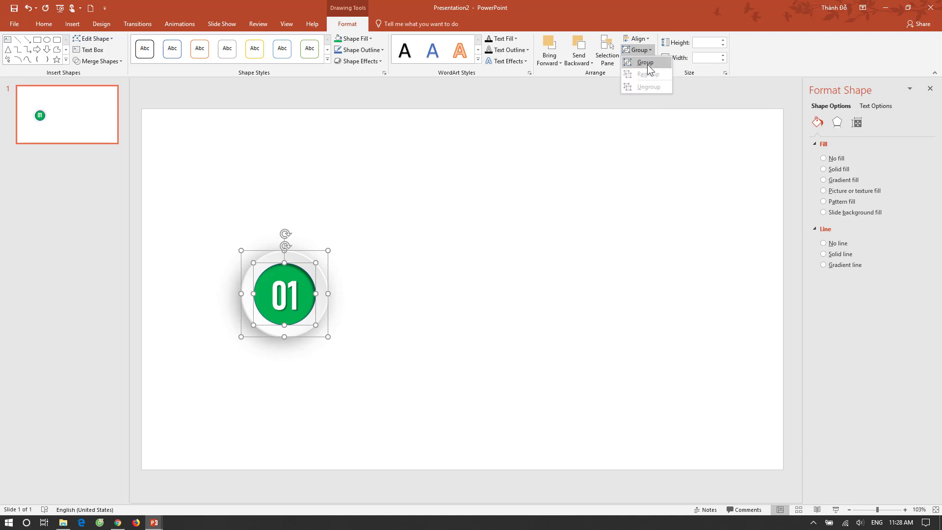
{"action": "left_click", "coordinate": [647, 64]}
Duplicate the badge into a row of four evenly spaced copies, then shift the row left
{"action": "left_click_drag", "start_coordinate": [295, 335], "coordinate": [440, 333]}
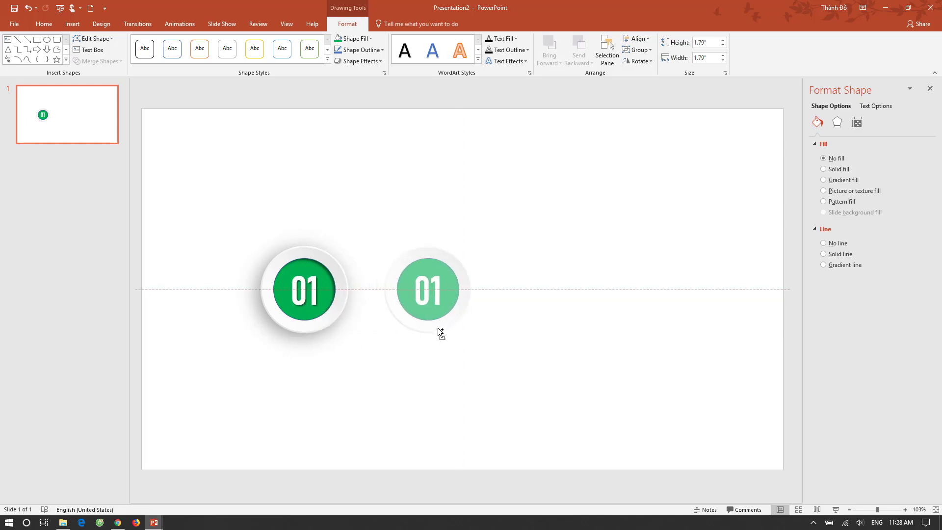
{"action": "left_click_drag", "start_coordinate": [439, 330], "coordinate": [596, 332]}
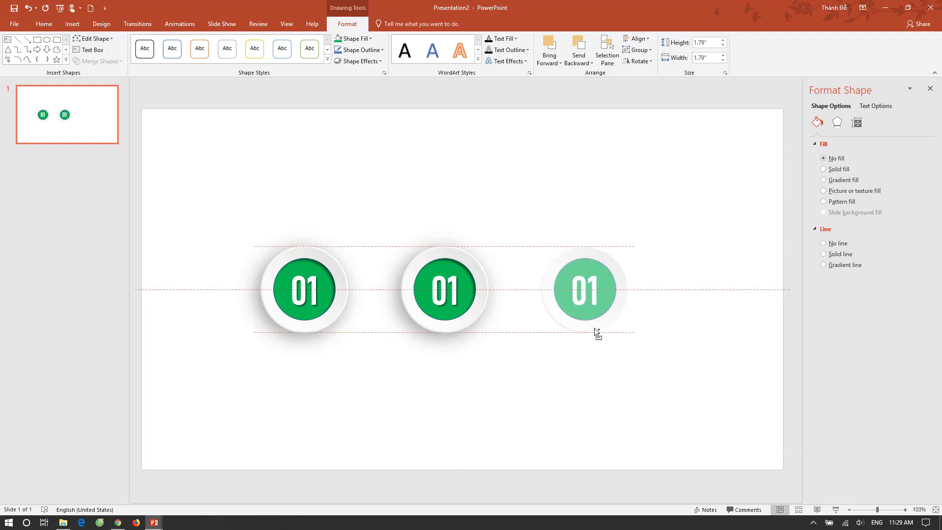
{"action": "left_click_drag", "start_coordinate": [594, 328], "coordinate": [717, 330]}
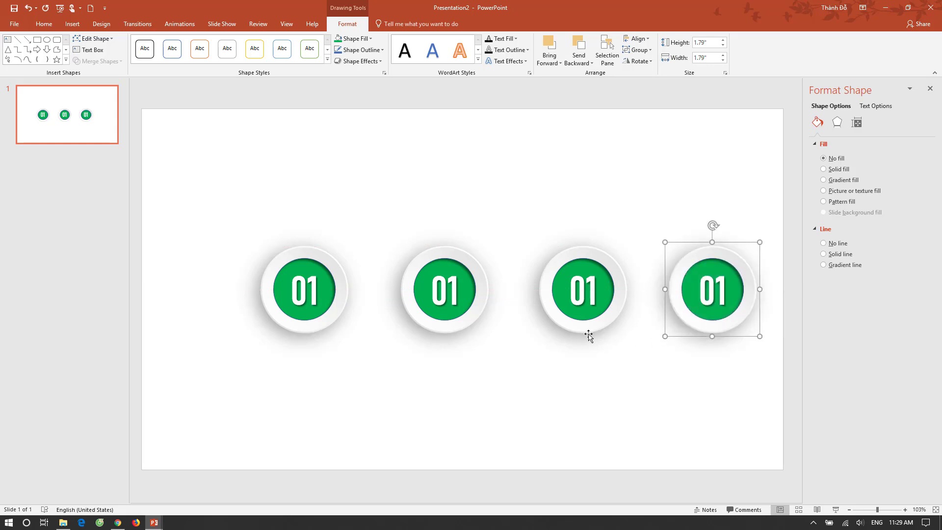
{"action": "left_click_drag", "start_coordinate": [471, 319], "coordinate": [462, 322]}
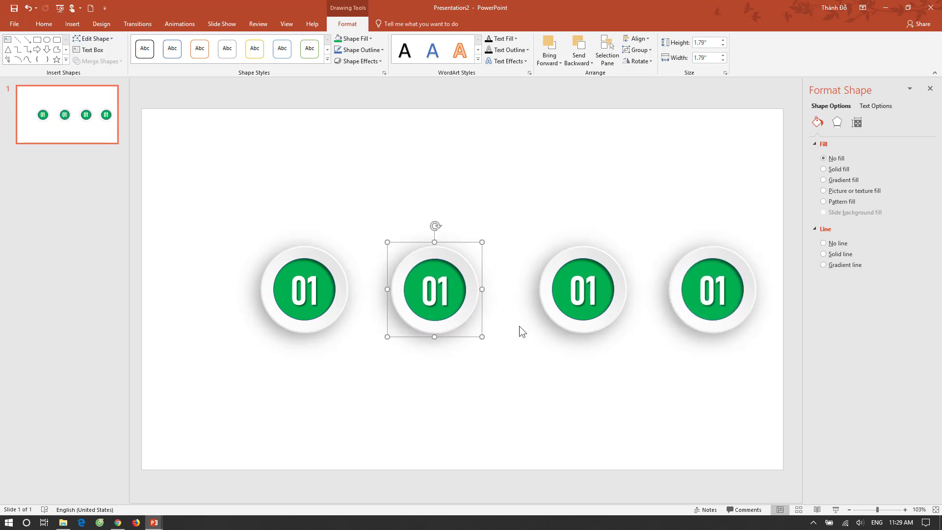
{"action": "left_click_drag", "start_coordinate": [582, 328], "coordinate": [562, 326]}
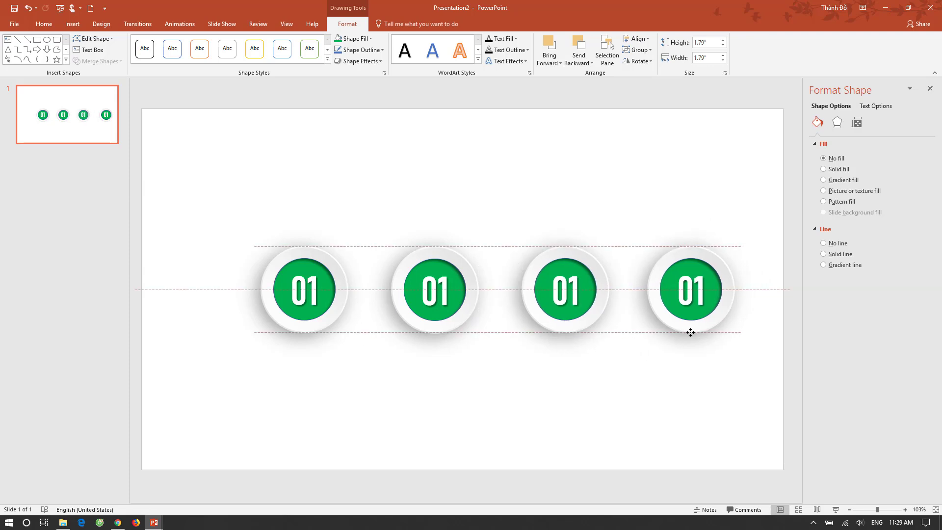
{"action": "left_click_drag", "start_coordinate": [687, 332], "coordinate": [688, 332]}
{"action": "left_click_drag", "start_coordinate": [203, 215], "coordinate": [821, 411]}
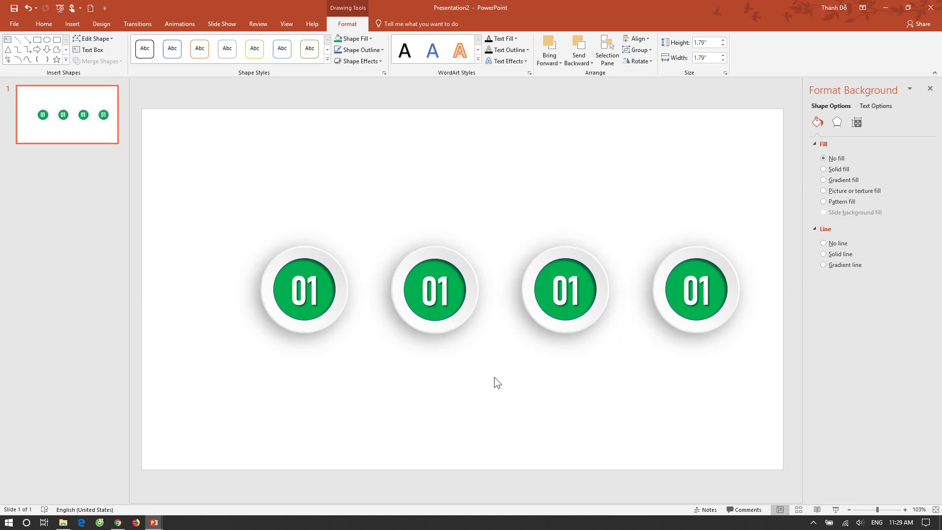
{"action": "left_click_drag", "start_coordinate": [702, 332], "coordinate": [670, 330]}
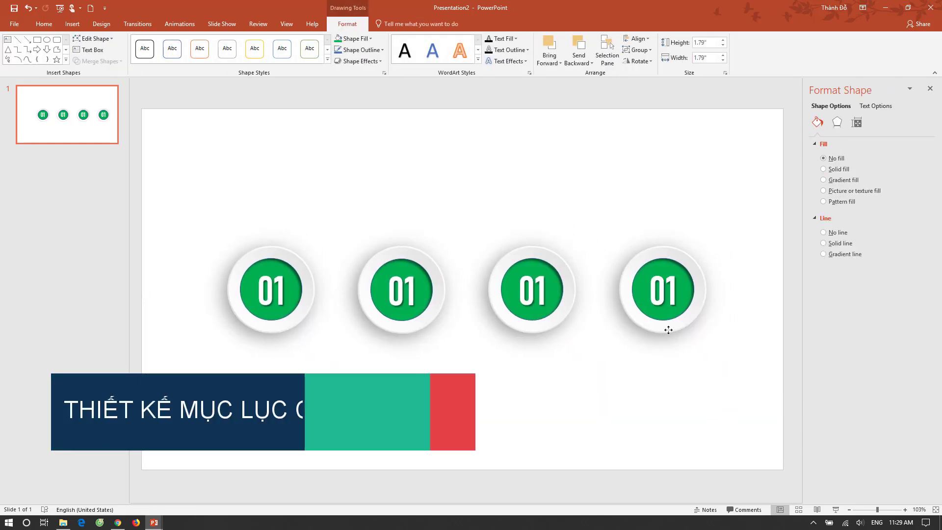
Renumber the second, third and fourth badges to 02, 03 and 04
{"action": "left_click_drag", "start_coordinate": [669, 330], "coordinate": [667, 330]}
{"action": "left_click", "coordinate": [436, 370]}
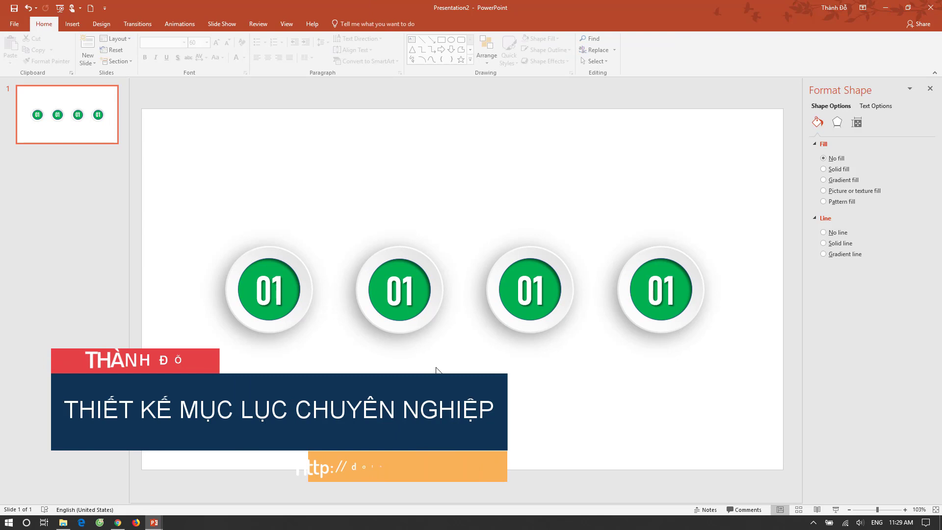
{"action": "left_click", "coordinate": [403, 292]}
{"action": "key", "text": "BackSpace"}
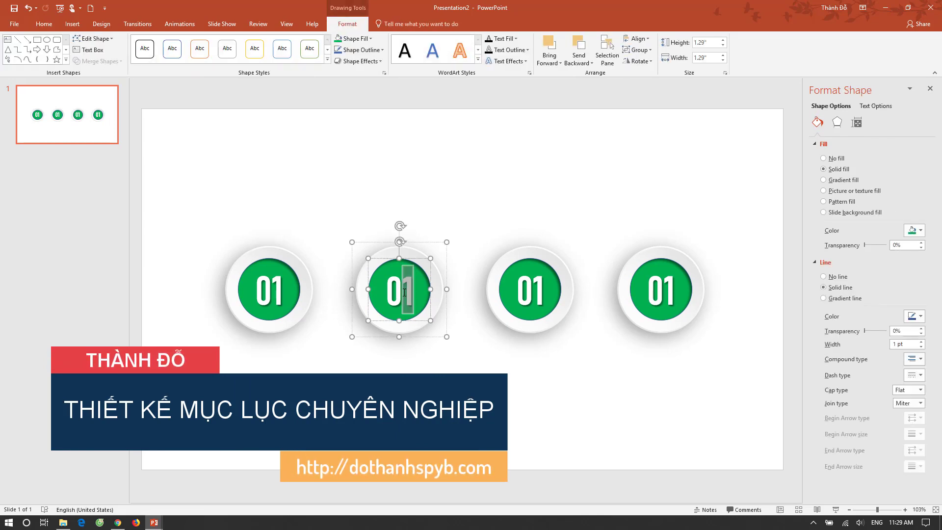
{"action": "type", "text": "2"}
{"action": "left_click", "coordinate": [524, 271]}
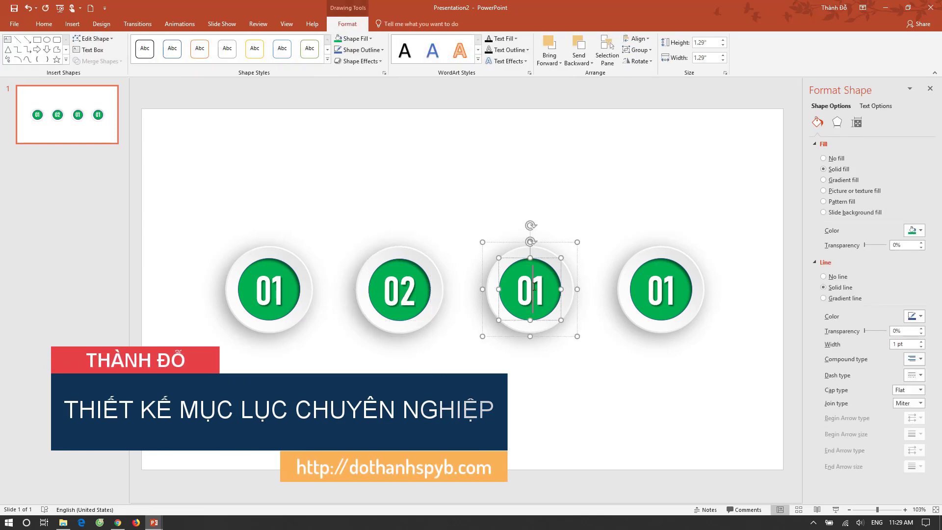
{"action": "key", "text": "BackSpace"}
{"action": "type", "text": "3"}
{"action": "left_click", "coordinate": [662, 290]}
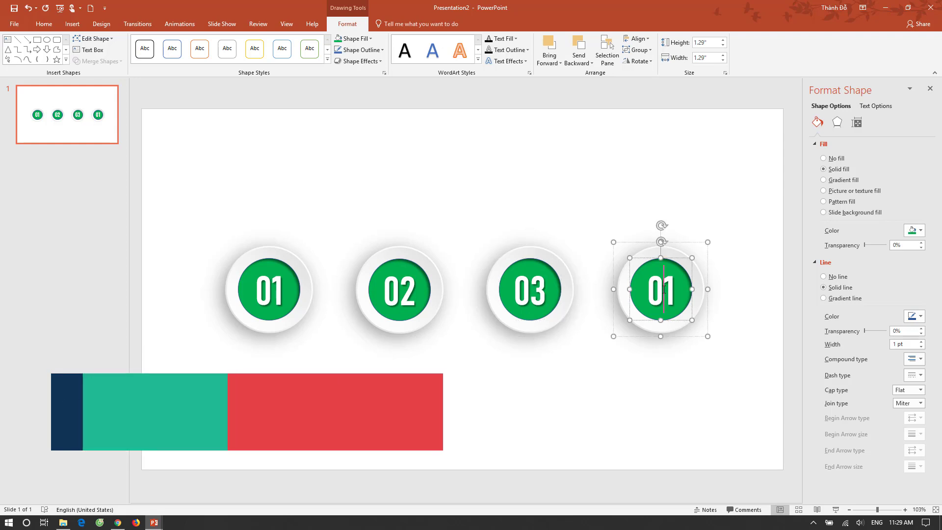
{"action": "key", "text": "BackSpace"}
{"action": "type", "text": "4"}
{"action": "left_click", "coordinate": [579, 356]}
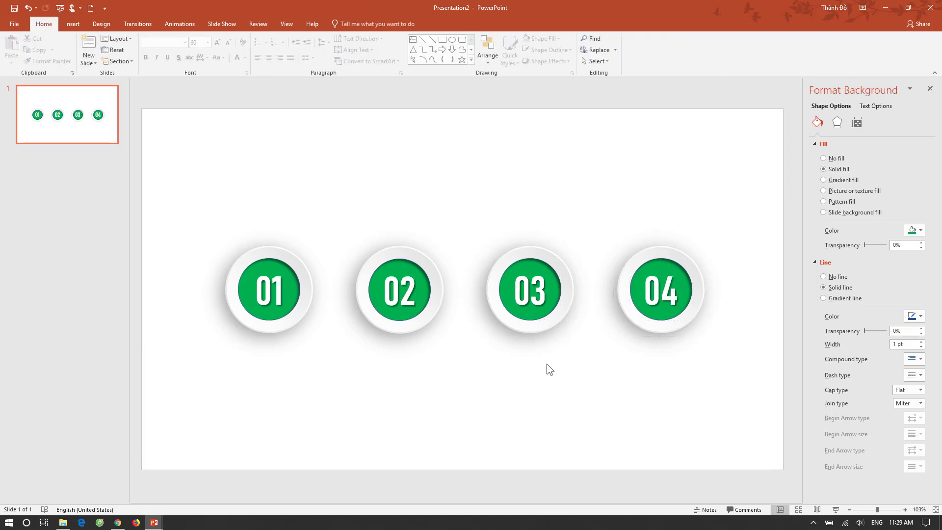
Fill the inner circles of 02, 03 and 04 with red, blue and orange
{"action": "left_click", "coordinate": [420, 298]}
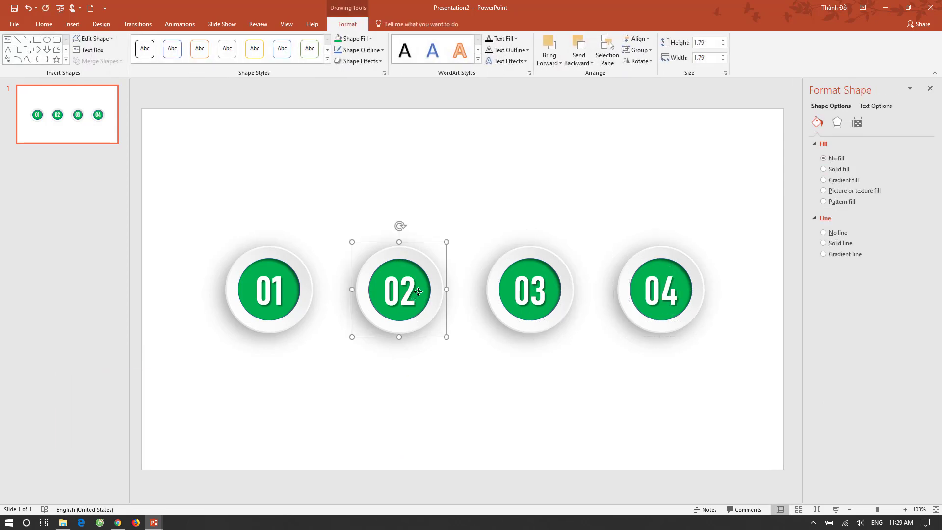
{"action": "left_click", "coordinate": [420, 298]}
{"action": "left_click", "coordinate": [369, 39]}
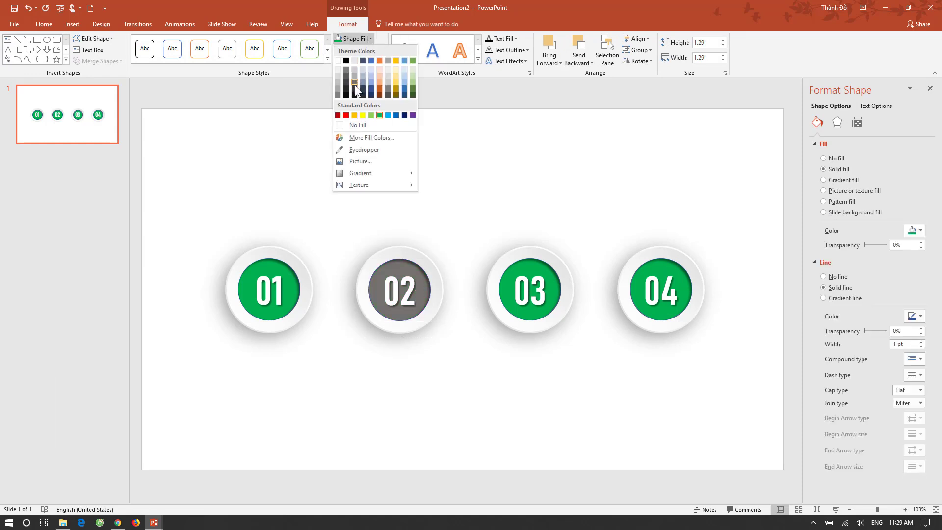
{"action": "left_click", "coordinate": [347, 114]}
{"action": "left_click", "coordinate": [530, 305]}
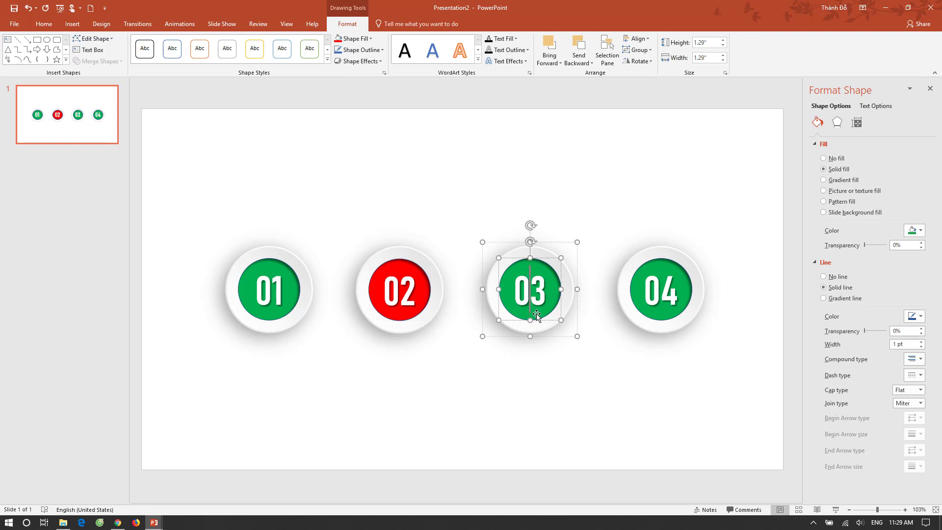
{"action": "left_click", "coordinate": [352, 38]}
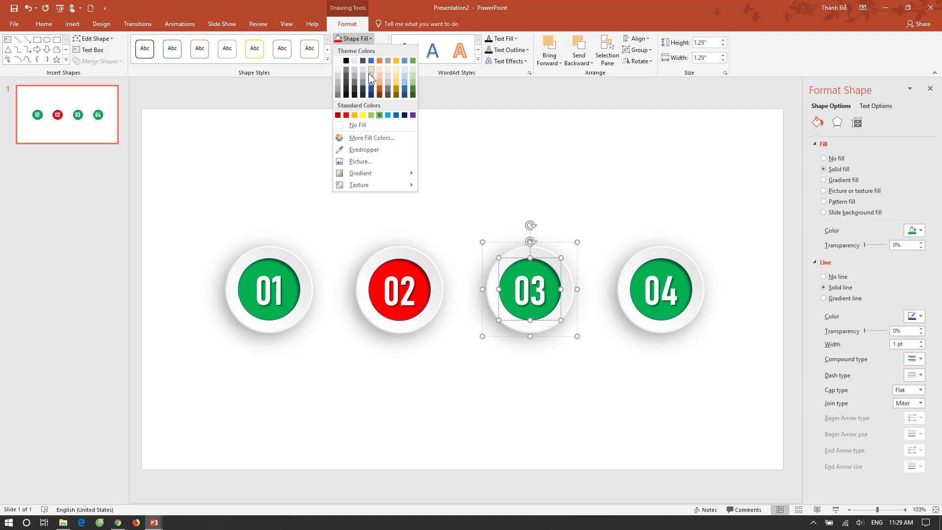
{"action": "left_click", "coordinate": [395, 115]}
{"action": "left_click", "coordinate": [680, 293]}
{"action": "left_click", "coordinate": [679, 293]}
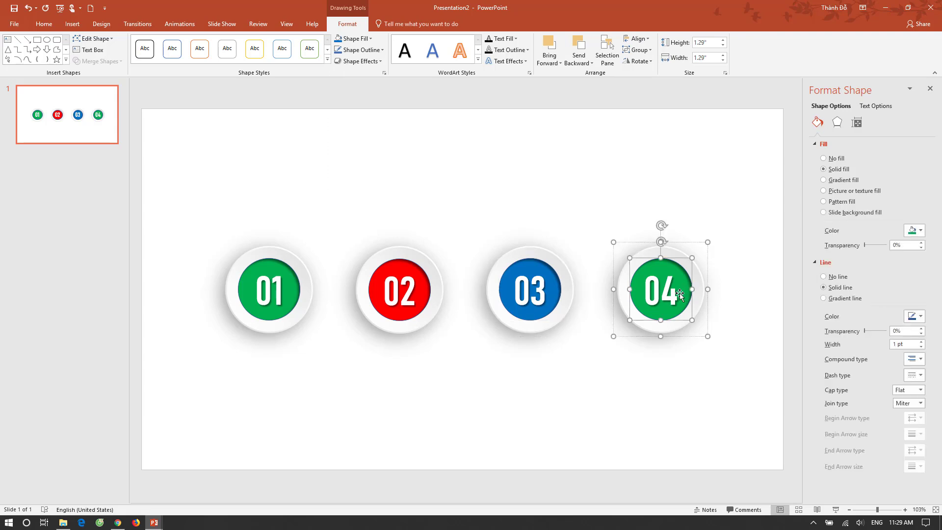
{"action": "left_click", "coordinate": [371, 41]}
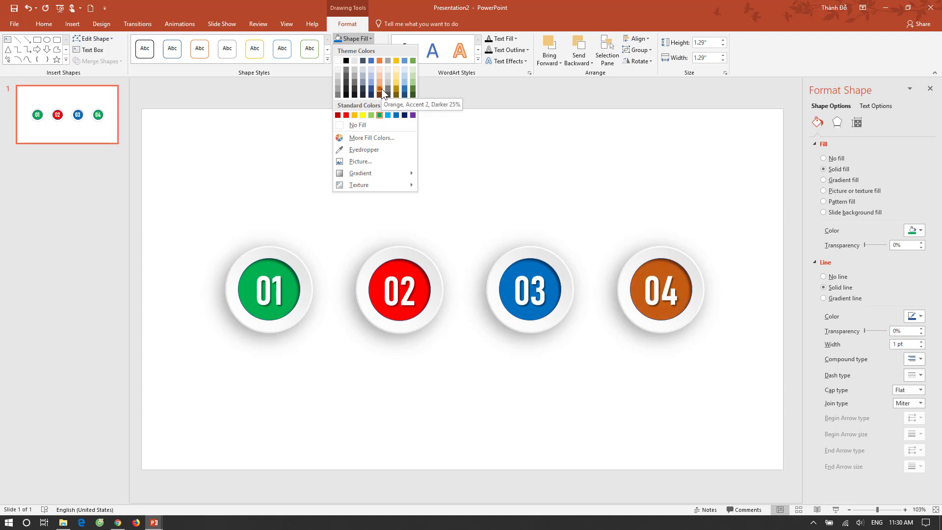
{"action": "left_click", "coordinate": [381, 88]}
{"action": "left_click", "coordinate": [400, 358]}
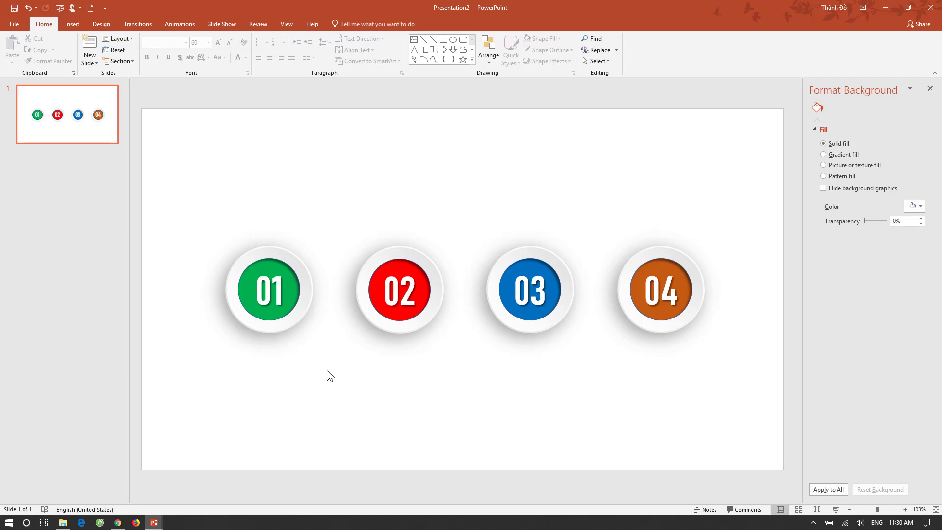
Insert a WordArt text box reading 'Heading' near the top of the slide
{"action": "left_click", "coordinate": [74, 24]}
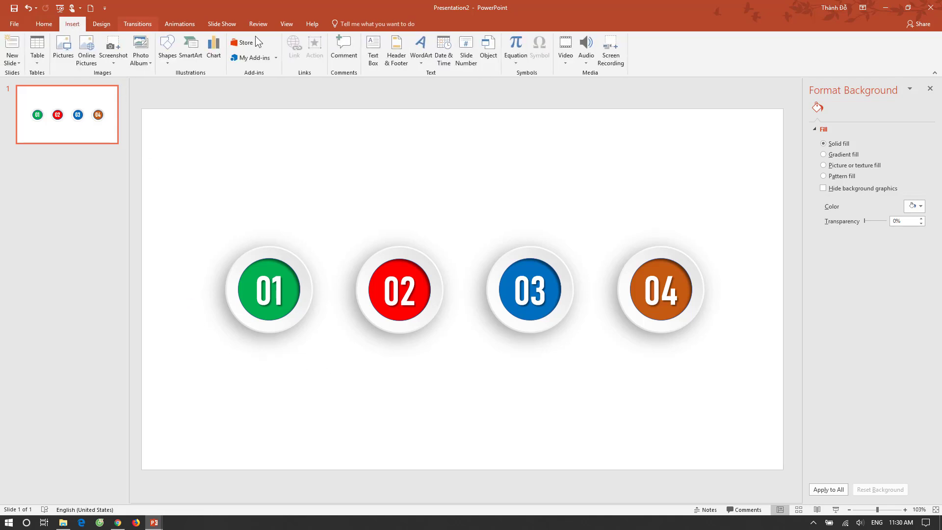
{"action": "left_click", "coordinate": [418, 58]}
{"action": "left_click", "coordinate": [429, 87]}
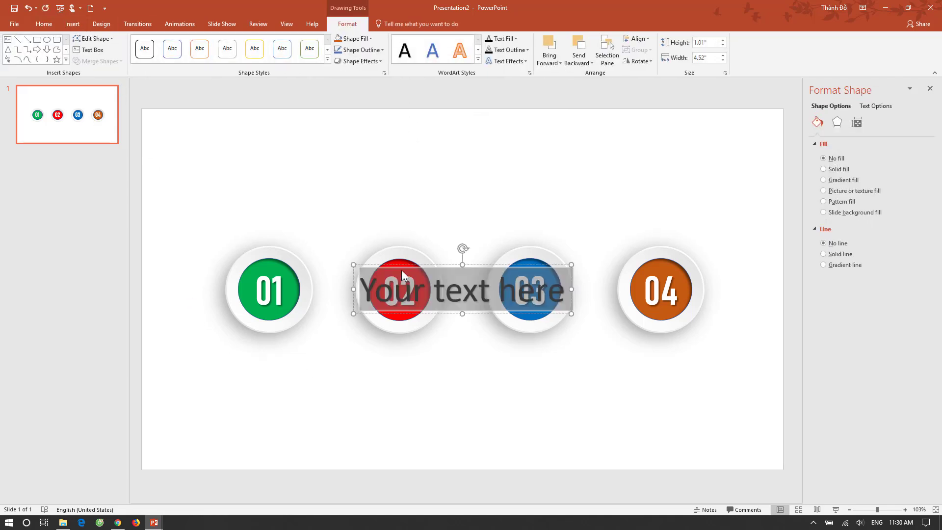
{"action": "left_click_drag", "start_coordinate": [439, 265], "coordinate": [382, 136]}
{"action": "left_click", "coordinate": [389, 170]}
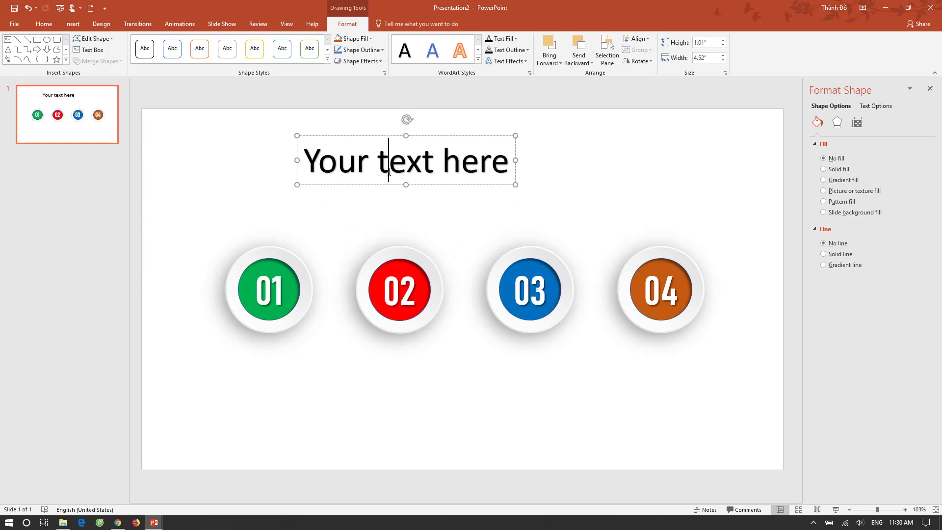
{"action": "key", "text": "ctrl+a"}
{"action": "type", "text": "Hea"}
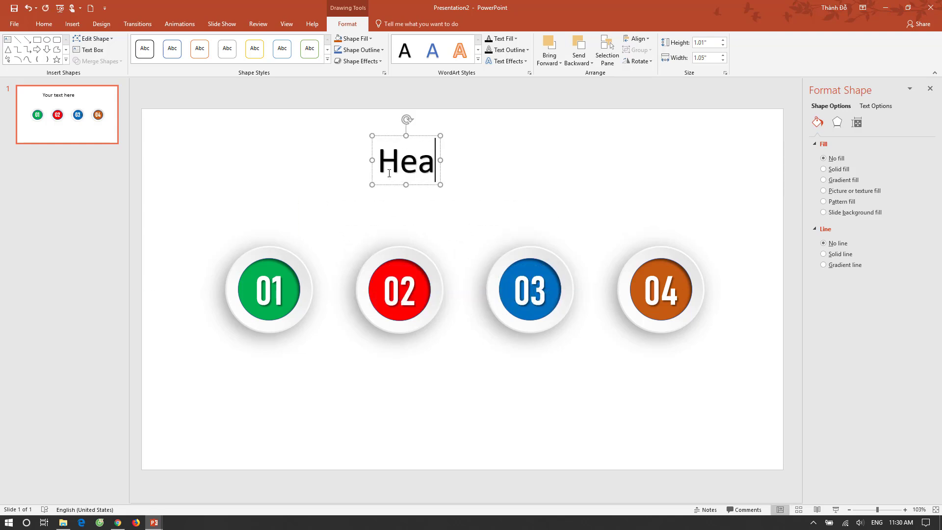
{"action": "type", "text": "ding"}
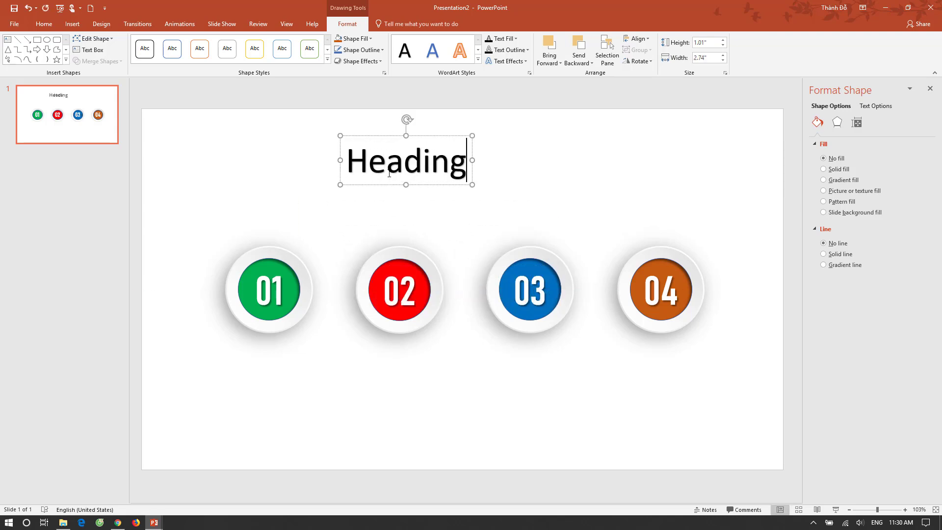
{"action": "left_click", "coordinate": [429, 185]}
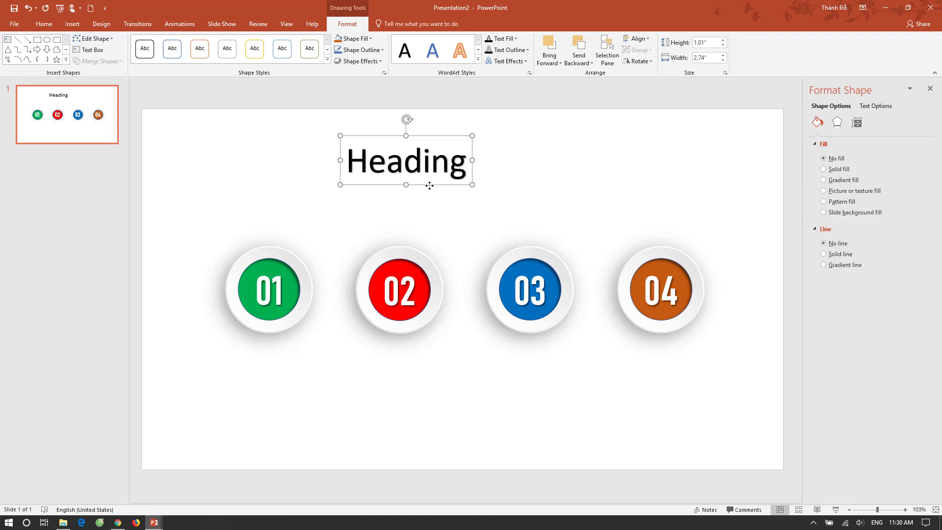
{"action": "left_click", "coordinate": [94, 39]}
{"action": "left_click", "coordinate": [131, 12]}
Set the Heading font to Bahnschrift SemiBold Condensed at size 28
{"action": "left_click", "coordinate": [43, 24]}
{"action": "left_click", "coordinate": [186, 43]}
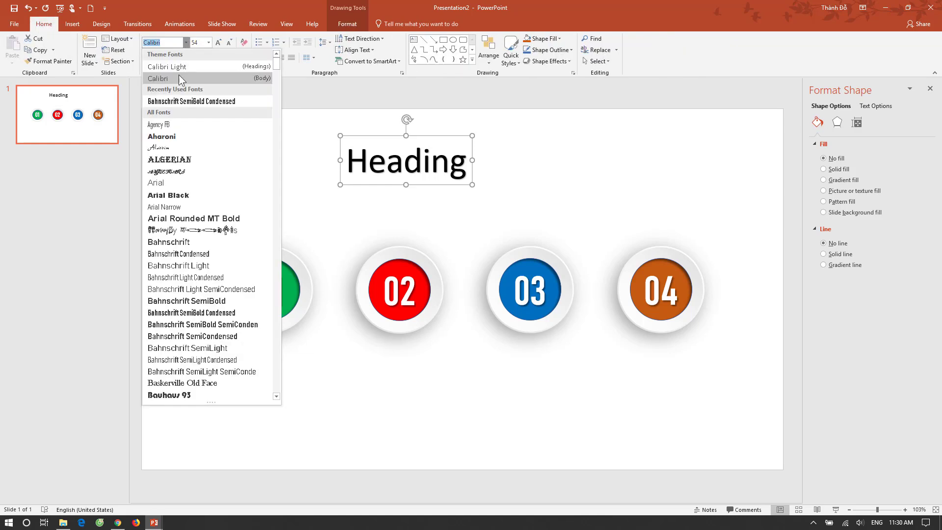
{"action": "left_click", "coordinate": [180, 311]}
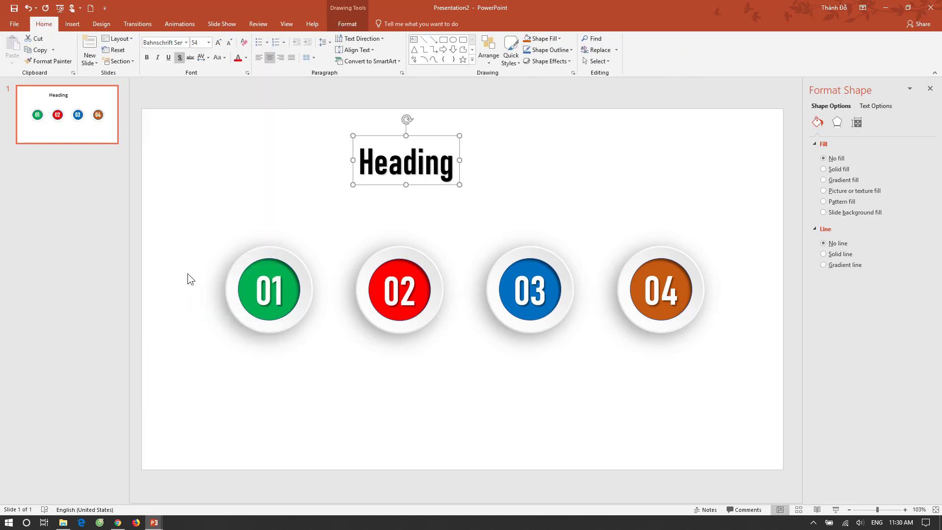
{"action": "left_click", "coordinate": [208, 43]}
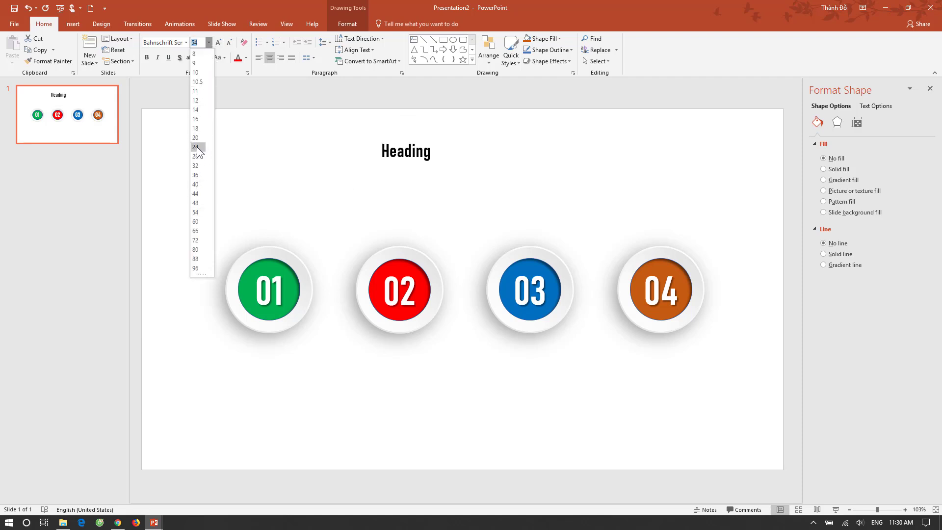
{"action": "left_click", "coordinate": [196, 156]}
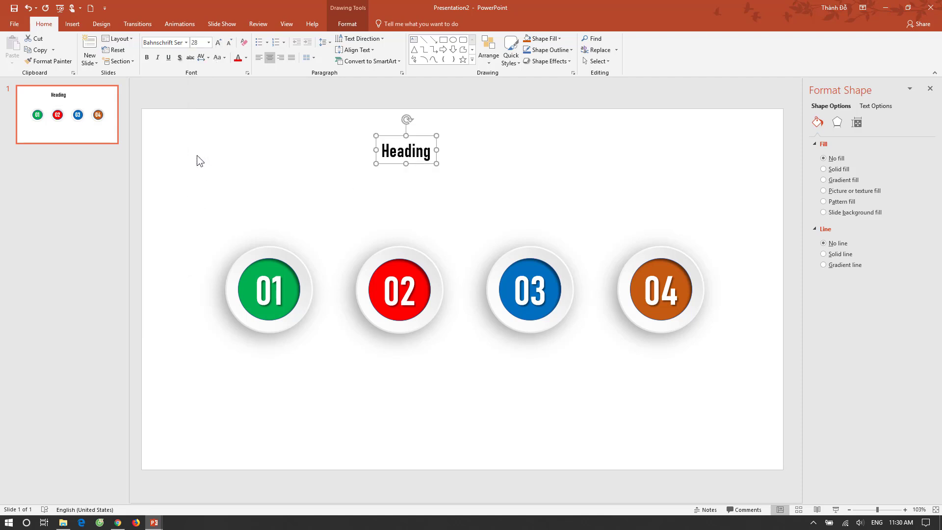
Move the Heading to the upper left above circle 01 and colour it green
{"action": "left_click_drag", "start_coordinate": [416, 164], "coordinate": [194, 213]}
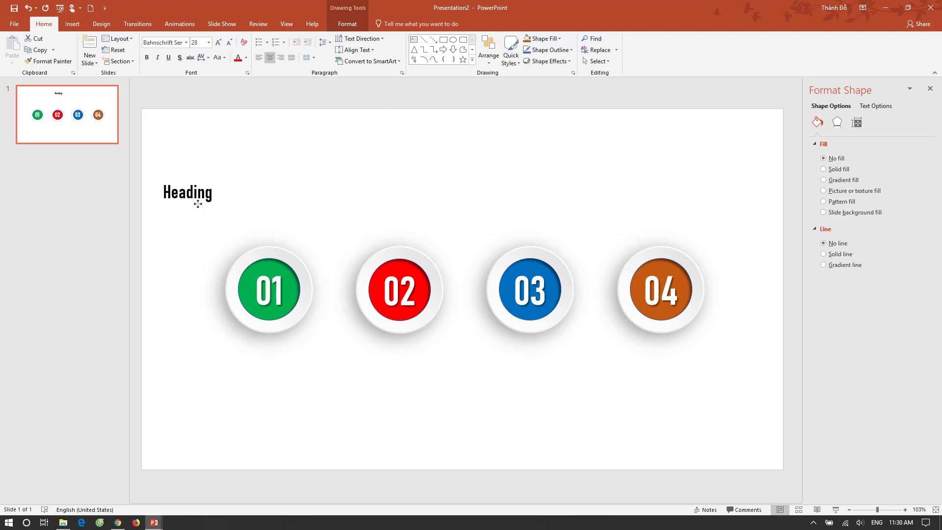
{"action": "left_click_drag", "start_coordinate": [194, 213], "coordinate": [196, 198]}
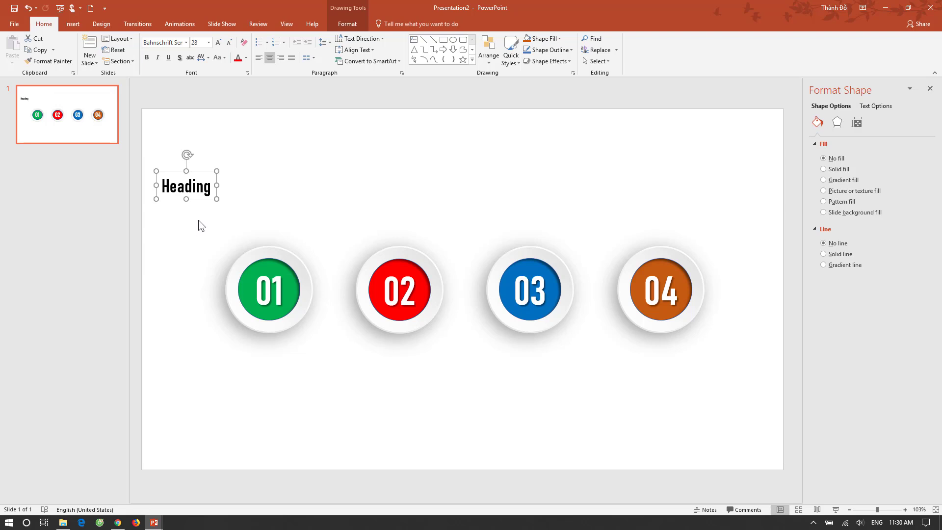
{"action": "left_click", "coordinate": [246, 58]}
{"action": "left_click", "coordinate": [276, 134]}
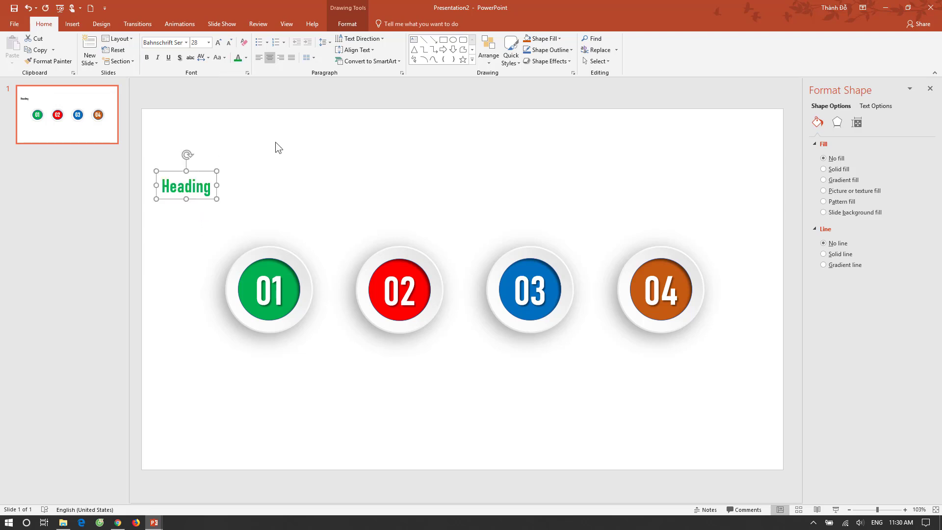
{"action": "left_click", "coordinate": [232, 211]}
{"action": "left_click", "coordinate": [81, 26]}
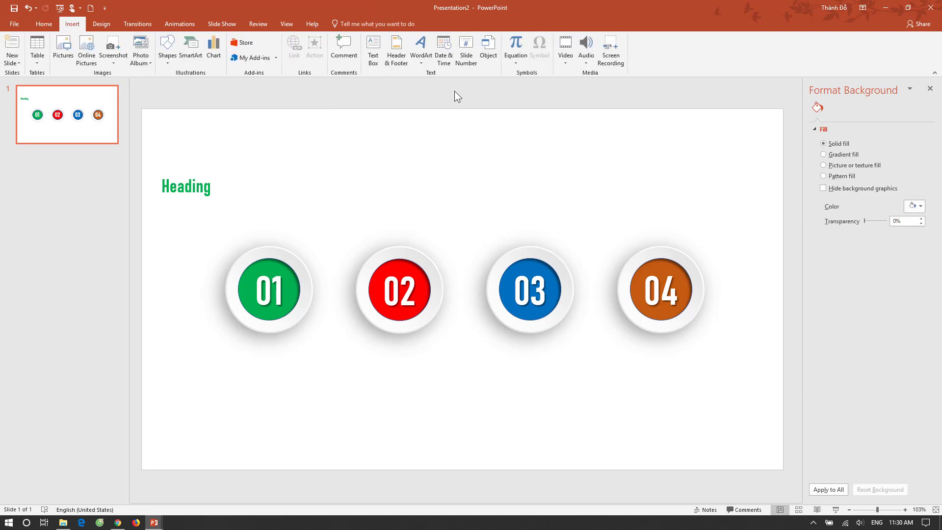
Add a text box filled with =rand(1,2) sample text and narrow it so it wraps
{"action": "left_click", "coordinate": [373, 52]}
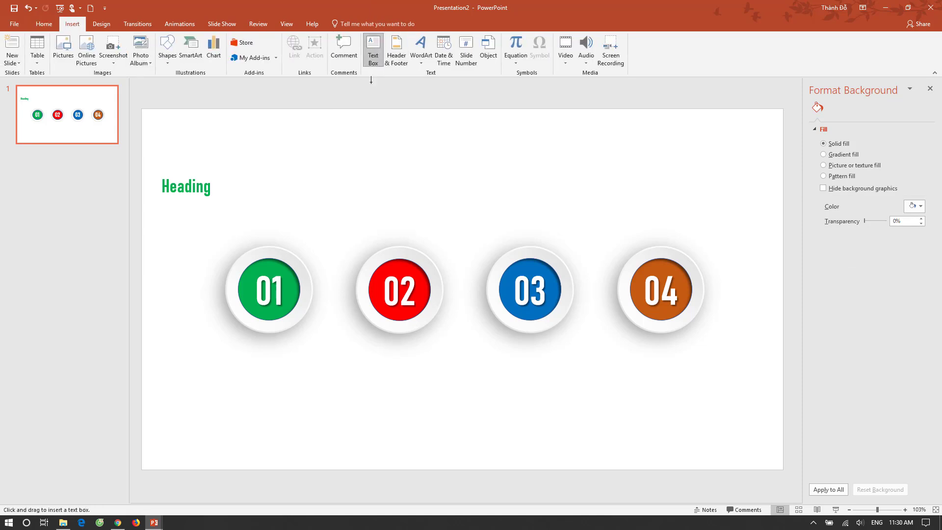
{"action": "left_click", "coordinate": [329, 147]}
{"action": "type", "text": "=ra"}
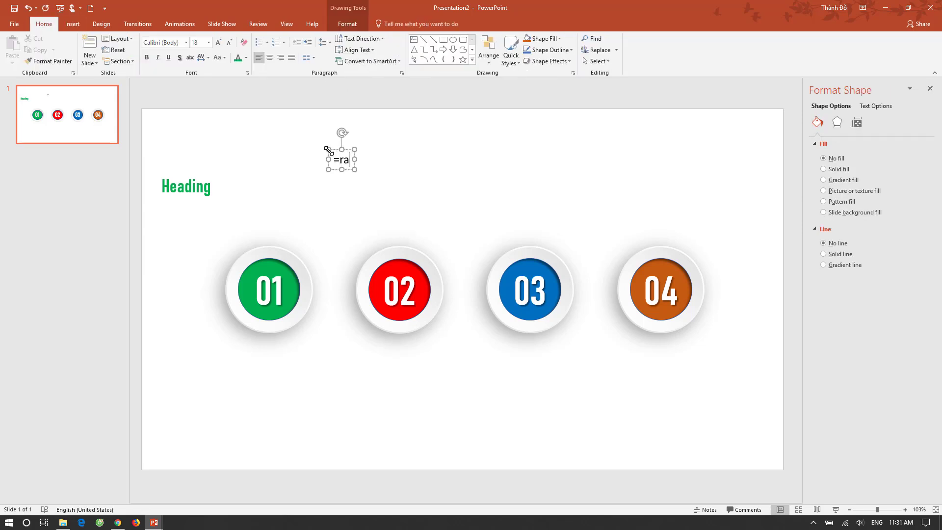
{"action": "type", "text": "nd(1,2"}
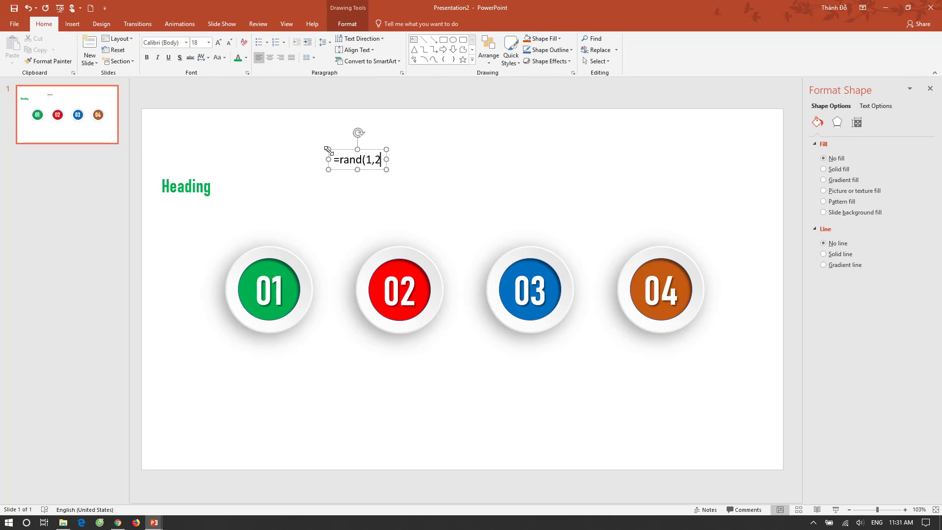
{"action": "type", "text": ")"}
{"action": "key", "text": "Return"}
{"action": "key", "text": "BackSpace"}
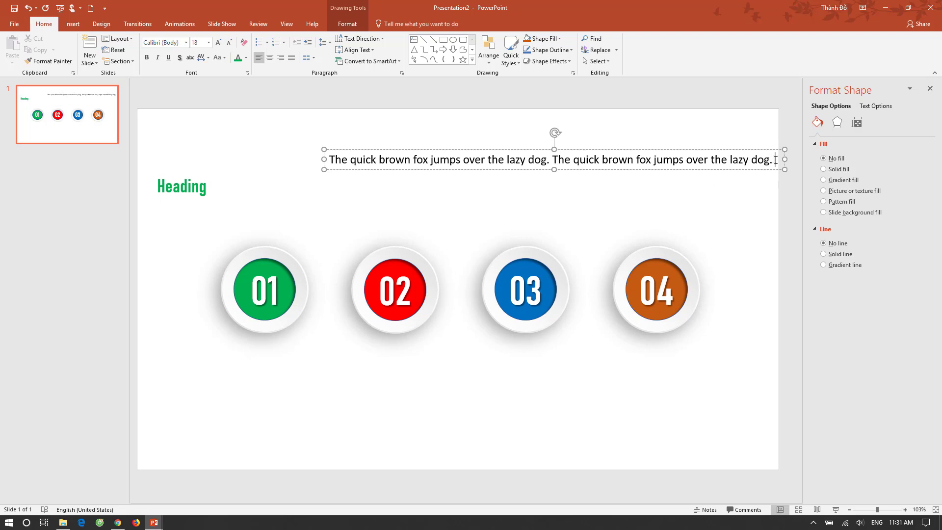
{"action": "left_click_drag", "start_coordinate": [783, 159], "coordinate": [456, 166]}
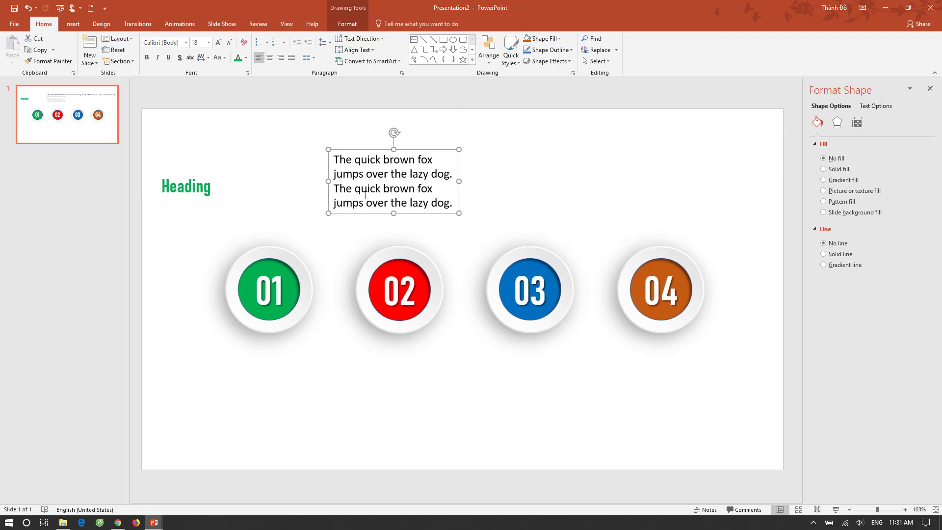
Make the paragraph grey 12 pt Arial and move it toward the Heading
{"action": "left_click", "coordinate": [186, 42]}
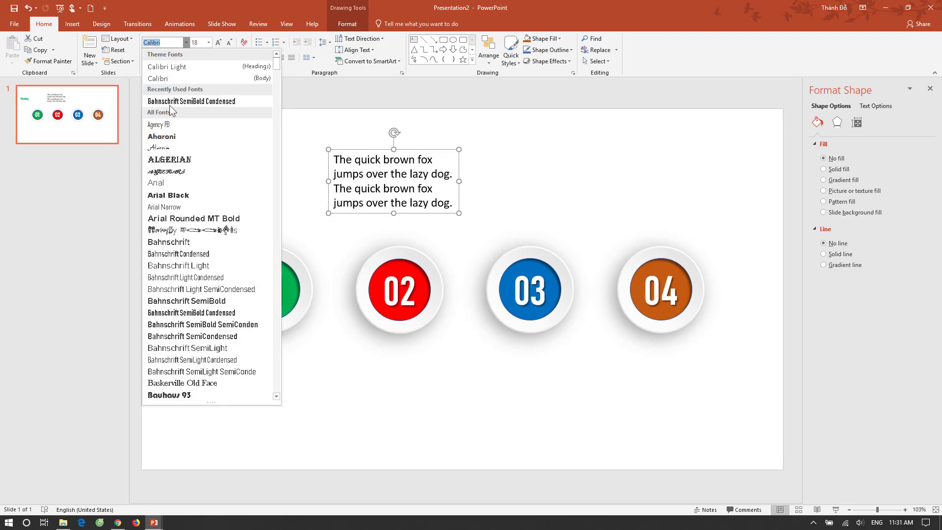
{"action": "left_click", "coordinate": [163, 183]}
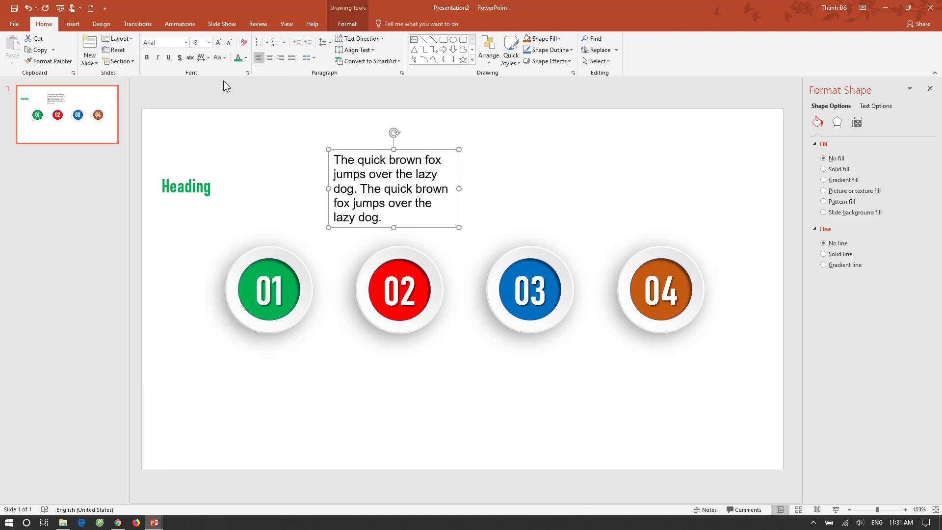
{"action": "left_click", "coordinate": [246, 58]}
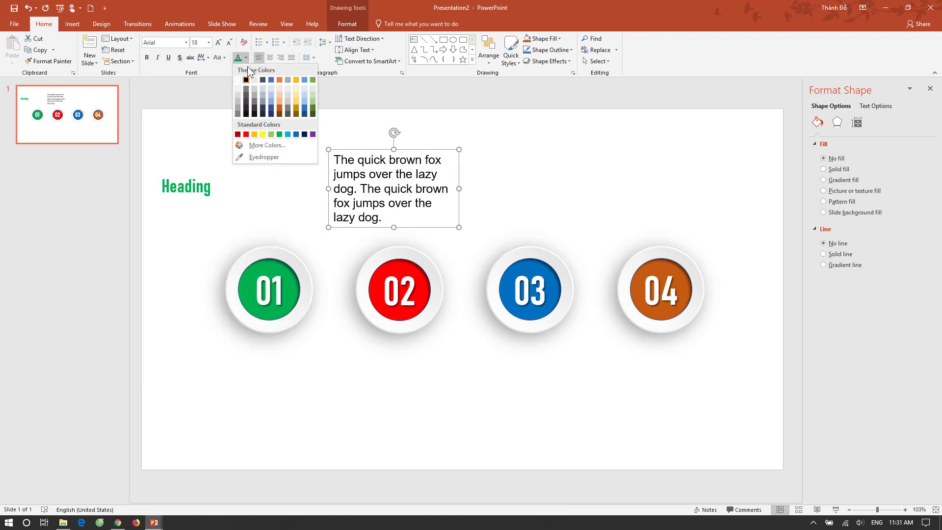
{"action": "left_click", "coordinate": [237, 112]}
{"action": "left_click", "coordinate": [209, 43]}
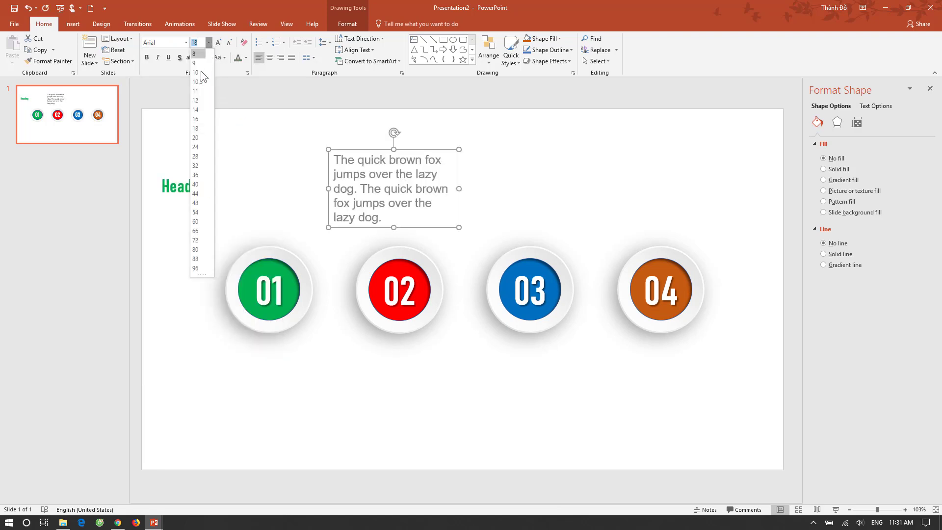
{"action": "left_click", "coordinate": [198, 100]}
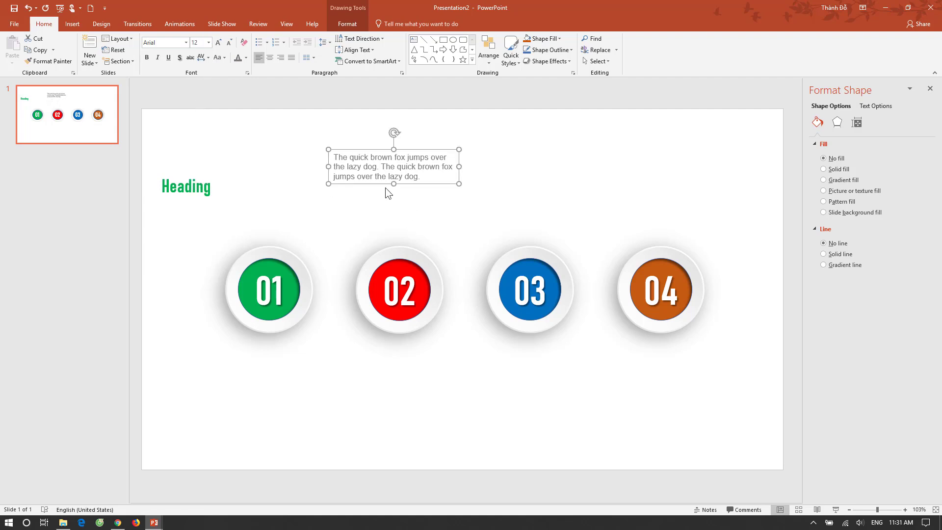
{"action": "left_click_drag", "start_coordinate": [382, 185], "coordinate": [210, 232]}
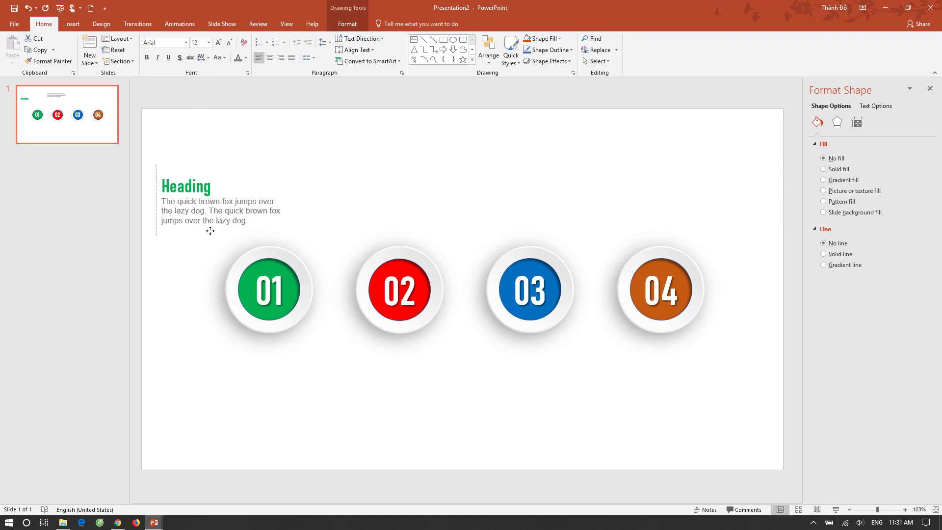
Settle the paragraph under the Heading and slide circles 01, 03 and 04 next to circle 02
{"action": "left_click_drag", "start_coordinate": [211, 232], "coordinate": [210, 232]}
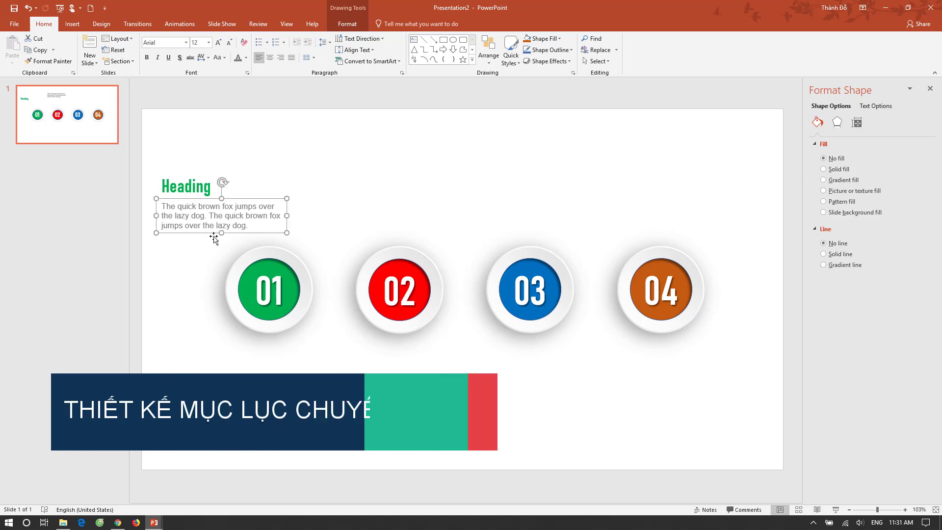
{"action": "left_click", "coordinate": [274, 355]}
{"action": "left_click_drag", "start_coordinate": [266, 334], "coordinate": [300, 335]}
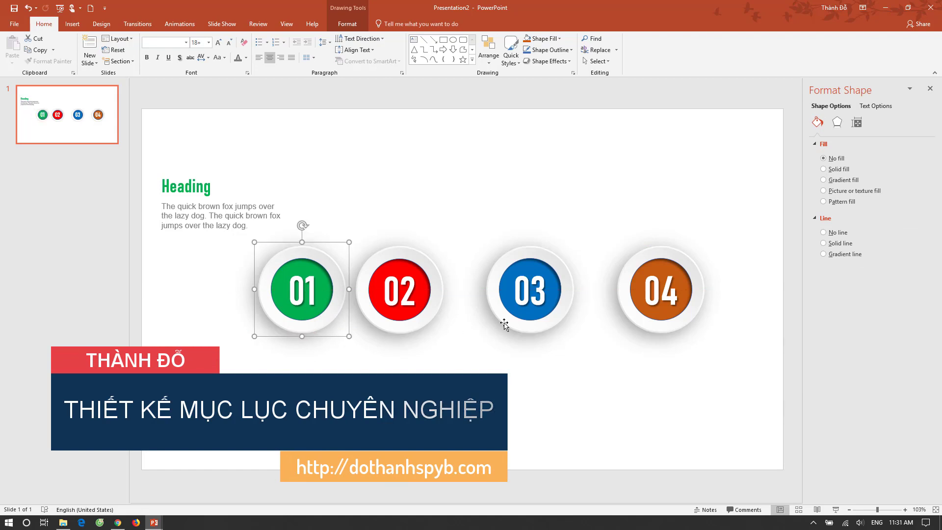
{"action": "mouse_move", "coordinate": [514, 326]}
{"action": "left_mouse_down"}
{"action": "mouse_move", "coordinate": [483, 324]}
{"action": "mouse_move", "coordinate": [496, 321]}
{"action": "left_mouse_up"}
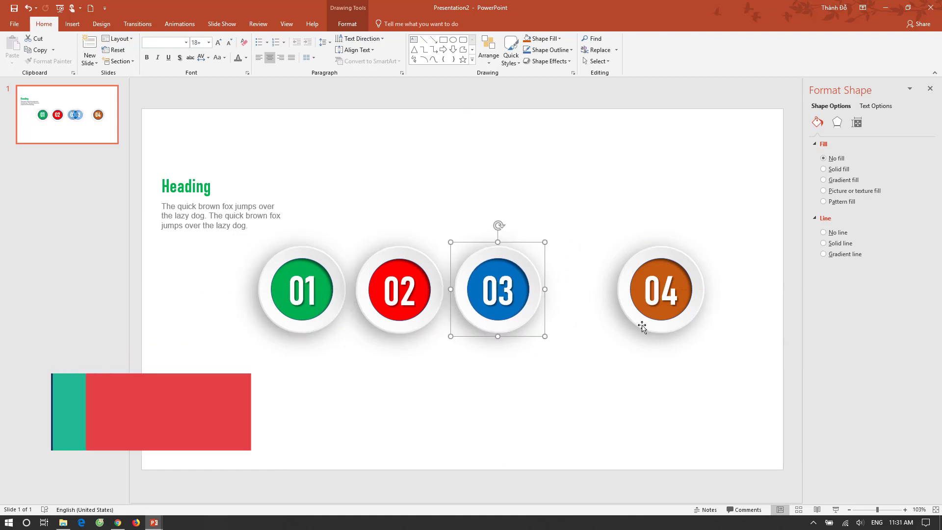
{"action": "left_click_drag", "start_coordinate": [641, 322], "coordinate": [586, 325]}
Group the four circles and centre the group horizontally on the slide
{"action": "left_click_drag", "start_coordinate": [228, 242], "coordinate": [747, 379]}
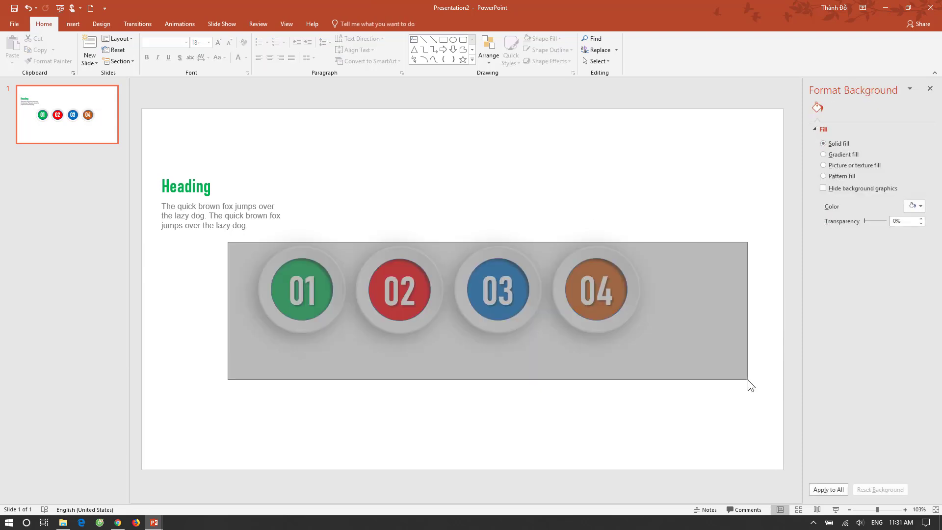
{"action": "left_click", "coordinate": [347, 23]}
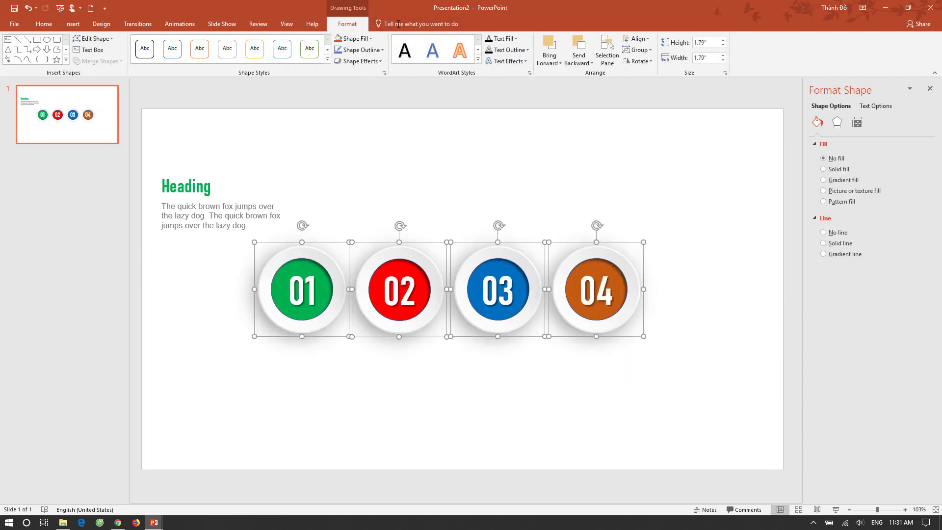
{"action": "left_click", "coordinate": [639, 50]}
{"action": "left_click", "coordinate": [637, 58]}
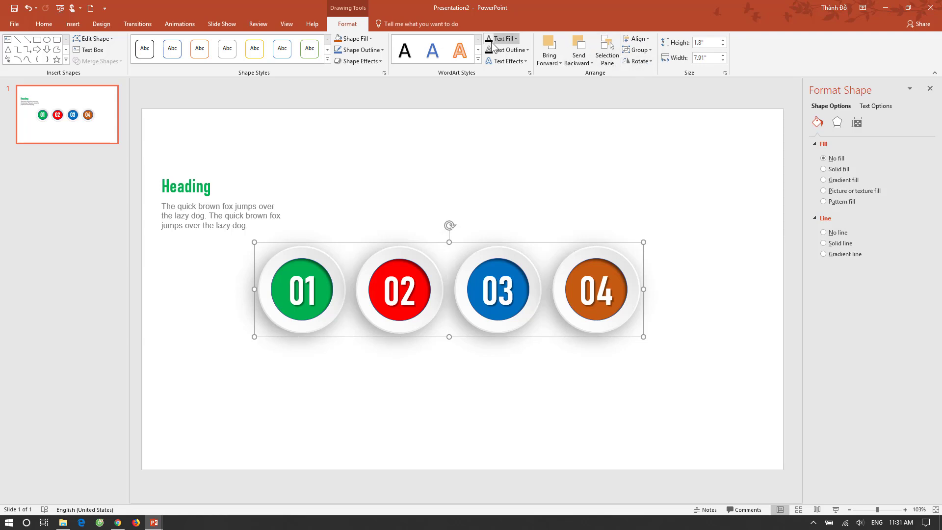
{"action": "left_click", "coordinate": [636, 38]}
{"action": "left_click", "coordinate": [653, 62]}
{"action": "left_click", "coordinate": [637, 38]}
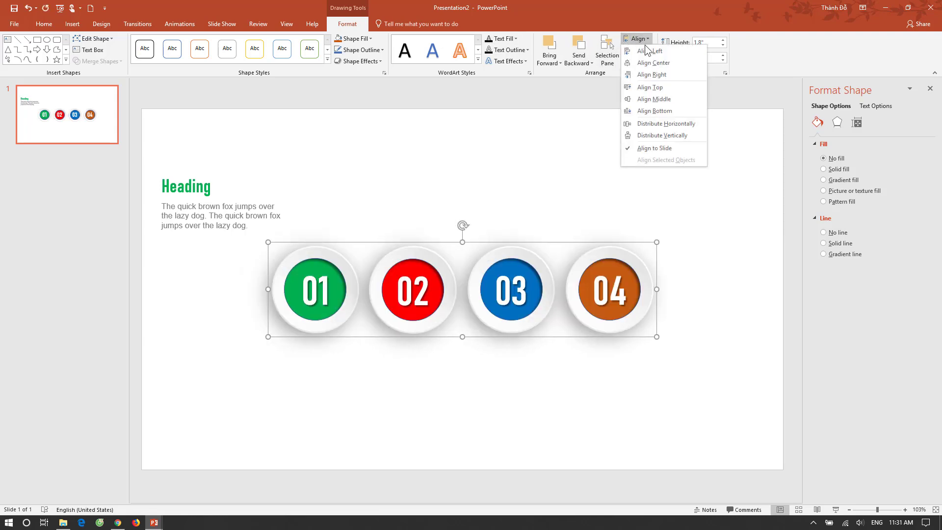
{"action": "left_click", "coordinate": [644, 100]}
Ungroup the four centred circles
{"action": "left_click", "coordinate": [422, 363]}
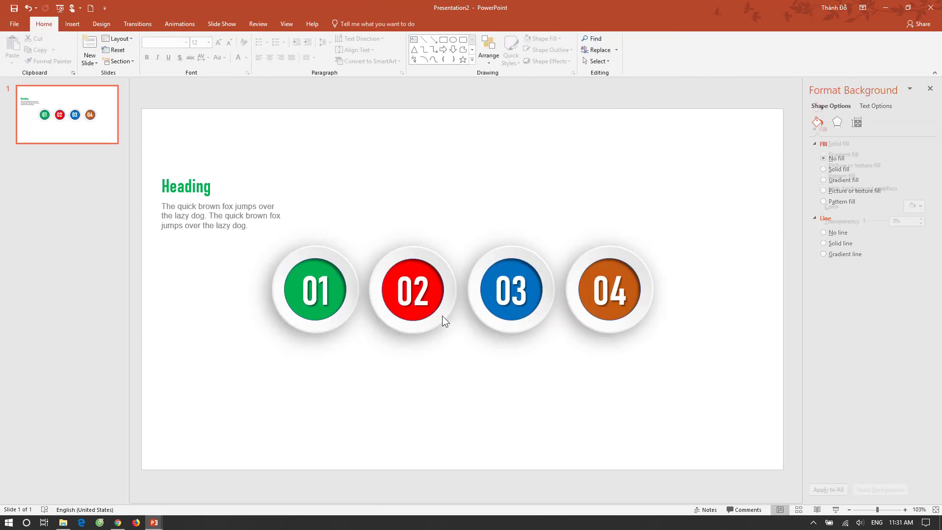
{"action": "left_click", "coordinate": [454, 302]}
{"action": "left_click", "coordinate": [640, 50]}
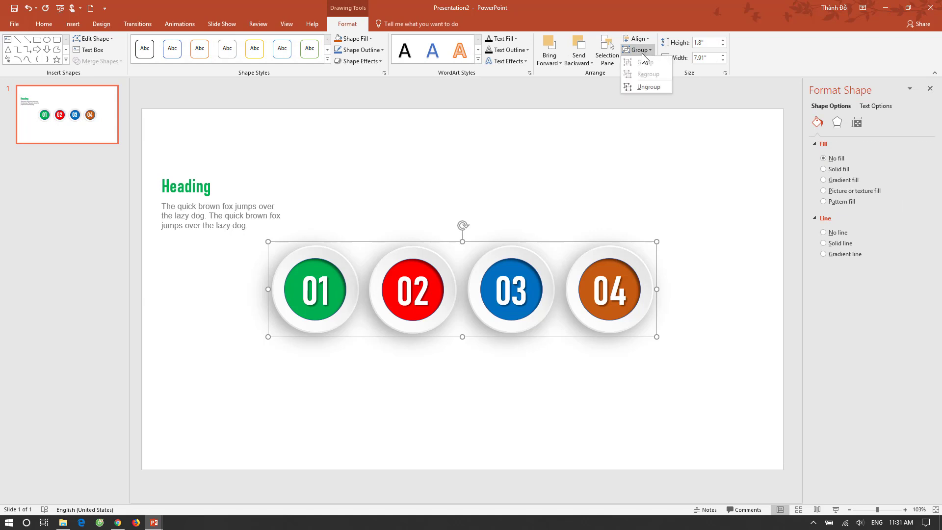
{"action": "left_click", "coordinate": [644, 87]}
{"action": "left_click", "coordinate": [360, 395]}
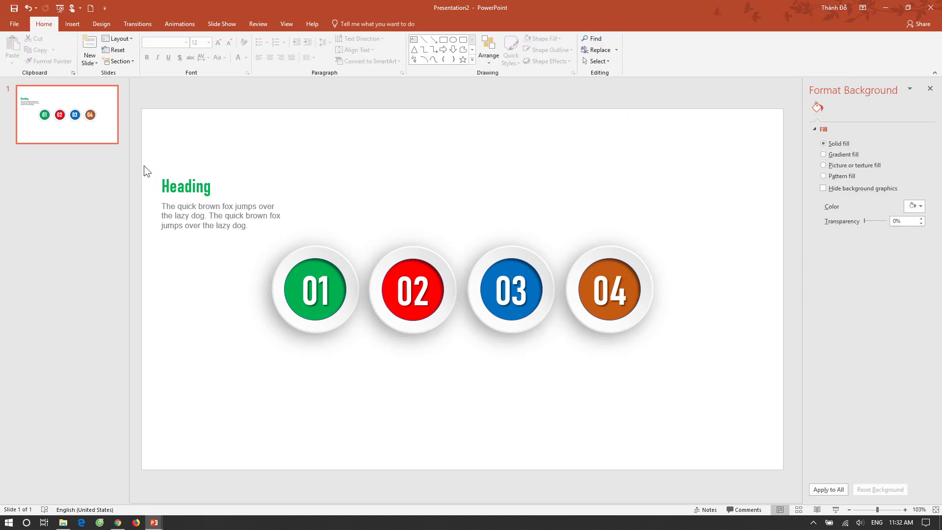
Copy the Heading-and-paragraph block to the lower left, then copy both blocks to the right side
{"action": "mouse_move", "coordinate": [144, 166]}
{"action": "left_mouse_down"}
{"action": "mouse_move", "coordinate": [293, 241]}
{"action": "mouse_move", "coordinate": [240, 412]}
{"action": "left_mouse_up"}
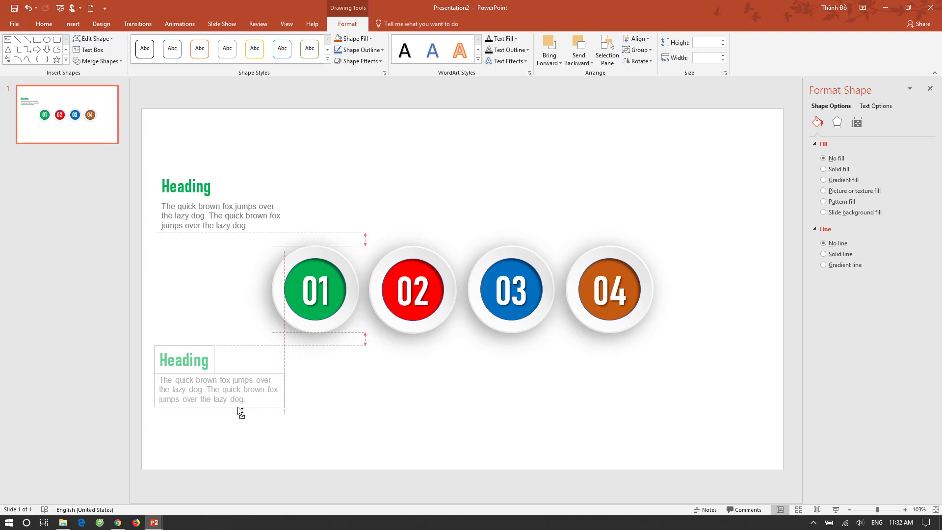
{"action": "left_click_drag", "start_coordinate": [238, 407], "coordinate": [238, 407]}
{"action": "left_click", "coordinate": [223, 234], "text": "ctrl"}
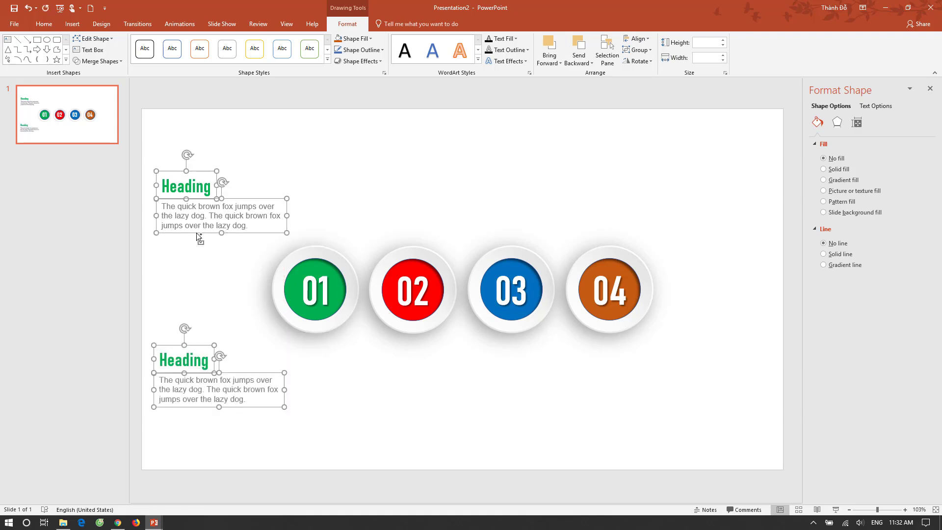
{"action": "left_click_drag", "start_coordinate": [196, 233], "coordinate": [676, 232]}
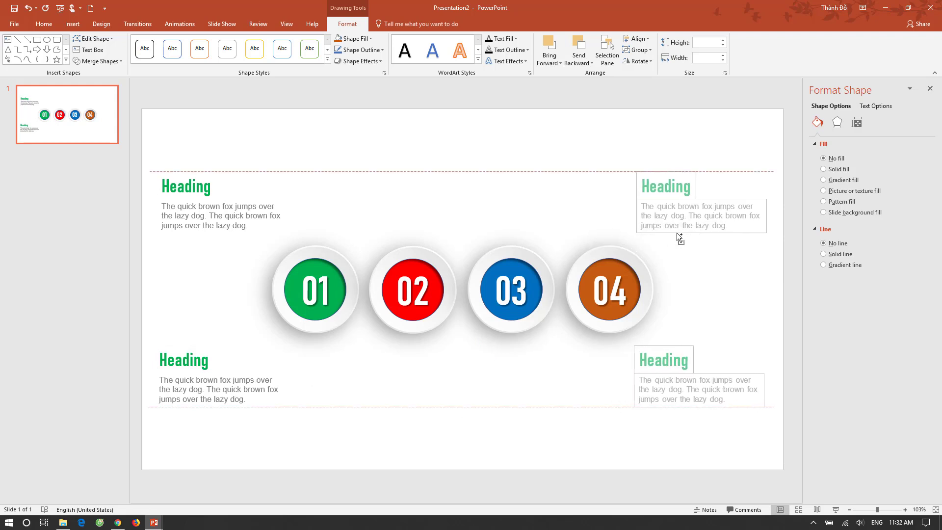
{"action": "left_click_drag", "start_coordinate": [676, 233], "coordinate": [682, 233]}
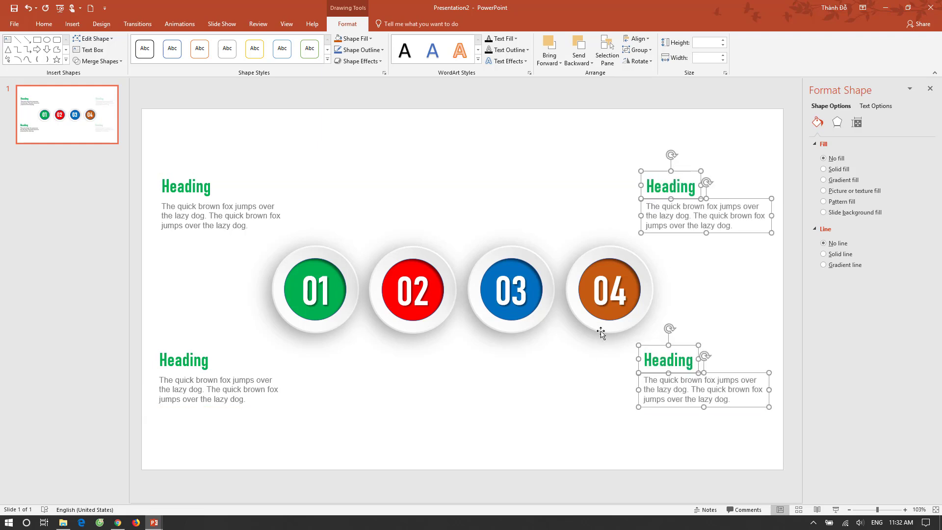
{"action": "left_click", "coordinate": [524, 437]}
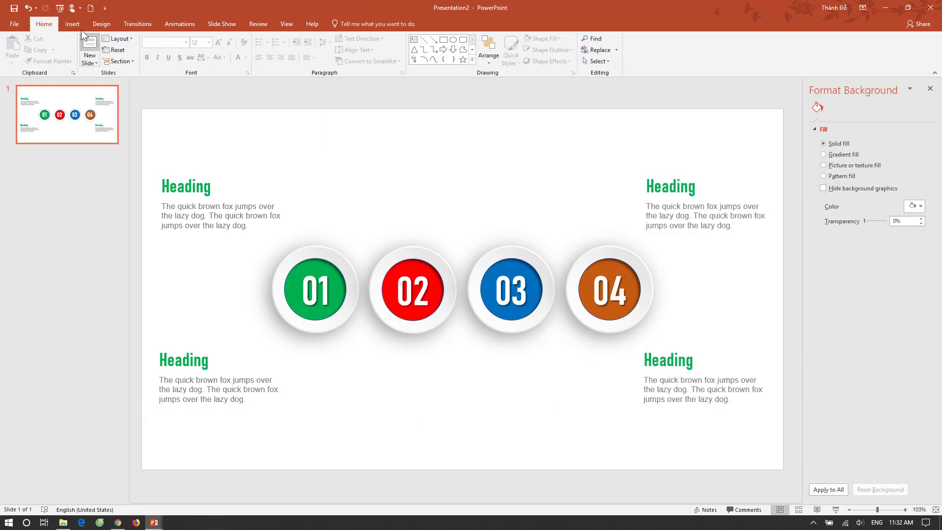
Draw a vertical line up from circle 01 and make it mid-grey with 1 pt weight
{"action": "left_click", "coordinate": [425, 49]}
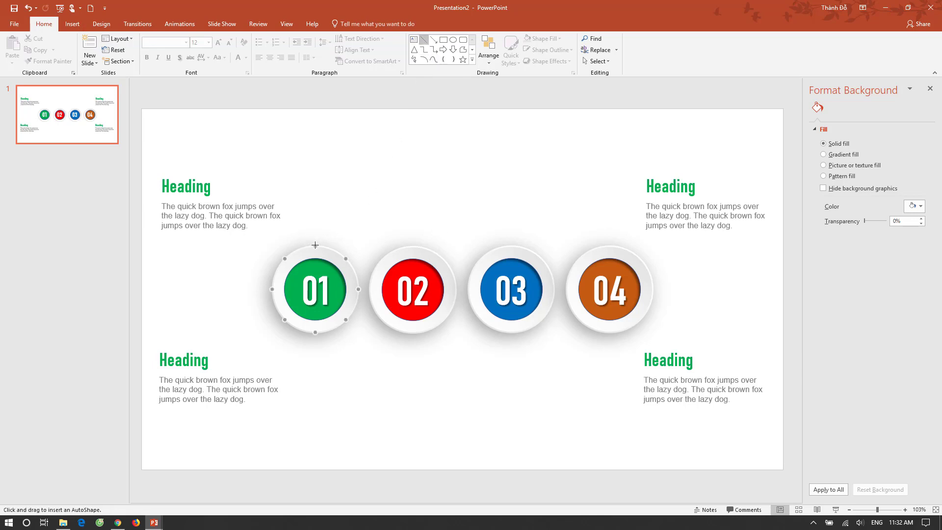
{"action": "left_click_drag", "start_coordinate": [315, 245], "coordinate": [317, 202]}
{"action": "left_click_drag", "start_coordinate": [317, 208], "coordinate": [315, 208]}
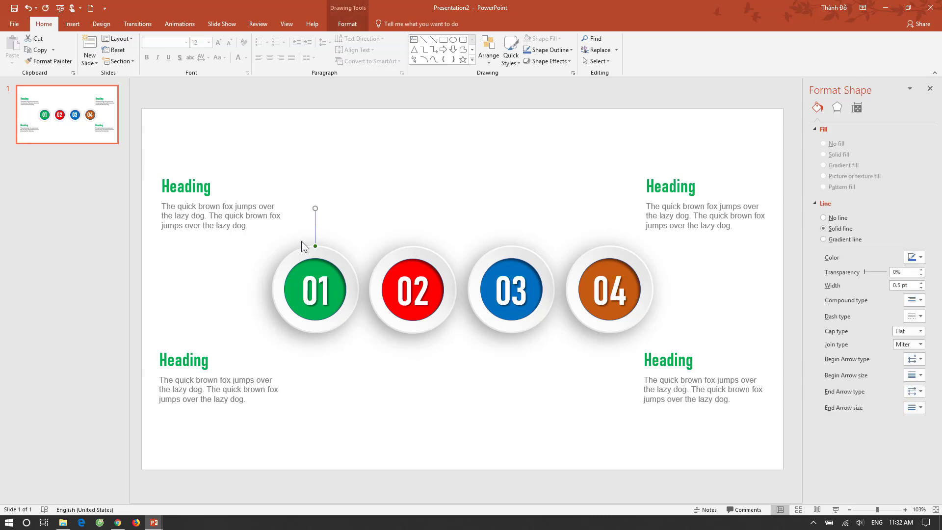
{"action": "left_click", "coordinate": [347, 24]}
{"action": "left_click", "coordinate": [361, 50]}
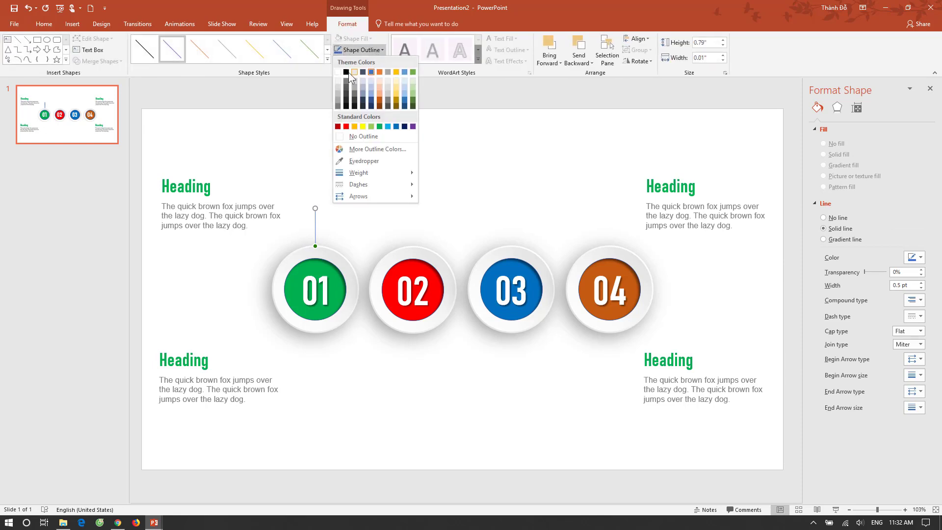
{"action": "left_click", "coordinate": [337, 107]}
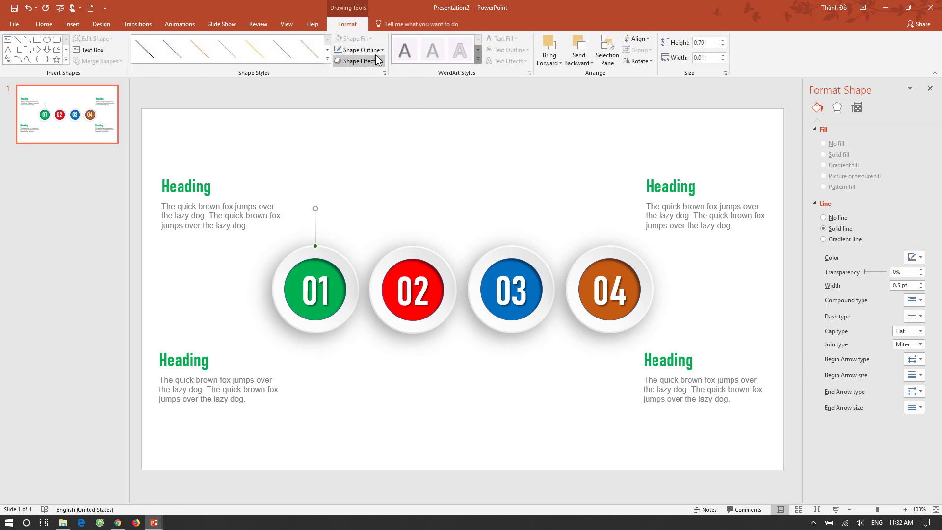
{"action": "left_click", "coordinate": [363, 50]}
{"action": "mouse_move", "coordinate": [375, 172]}
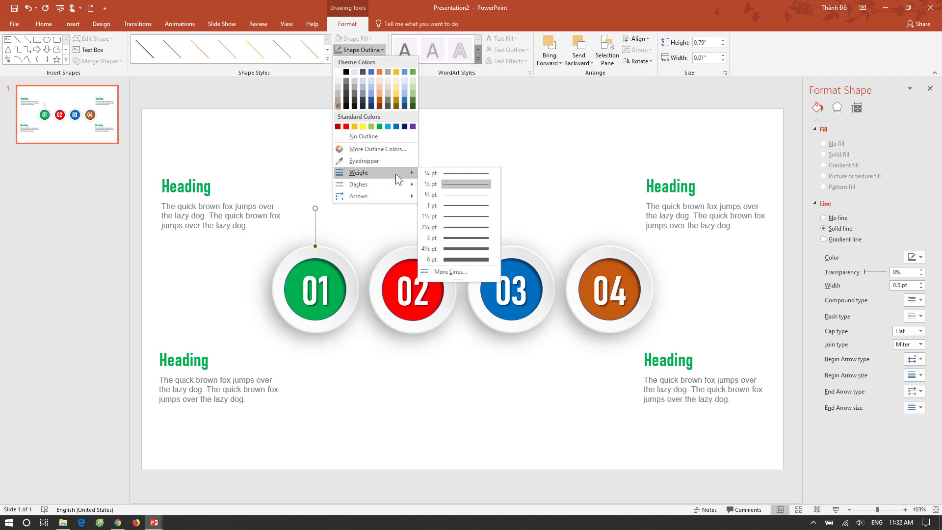
{"action": "left_click", "coordinate": [460, 205]}
{"action": "left_click", "coordinate": [363, 50]}
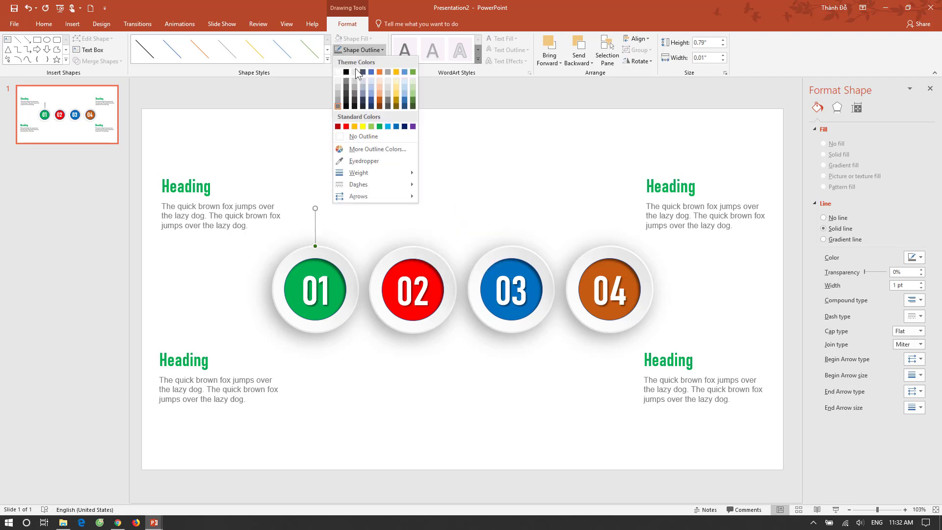
{"action": "left_click", "coordinate": [337, 96]}
Duplicate the line and shape it into a short horizontal segment toward the top-left text
{"action": "mouse_move", "coordinate": [315, 223]}
{"action": "left_mouse_down", "text": "ctrl"}
{"action": "mouse_move", "coordinate": [342, 221]}
{"action": "mouse_move", "coordinate": [322, 207]}
{"action": "left_mouse_up", "text": "ctrl"}
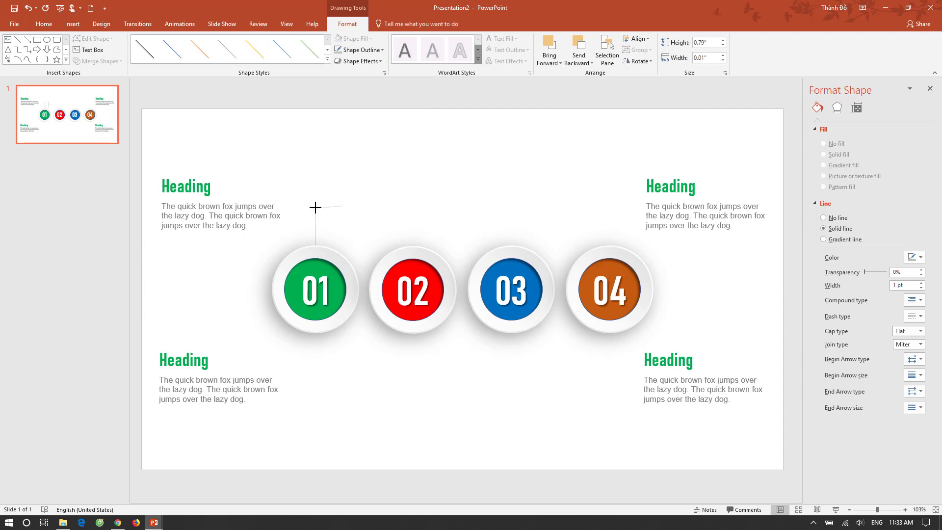
{"action": "left_click_drag", "start_coordinate": [315, 209], "coordinate": [315, 208]}
{"action": "left_click_drag", "start_coordinate": [292, 207], "coordinate": [292, 207]}
{"action": "left_click", "coordinate": [378, 238]}
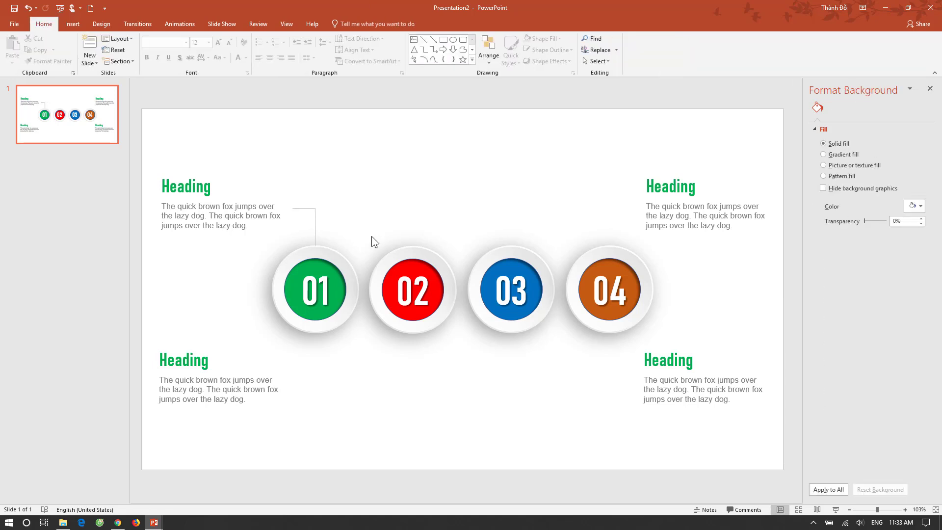
Copy a line above circle 02 and stretch it to reach the top-right heading
{"action": "left_click", "coordinate": [315, 228]}
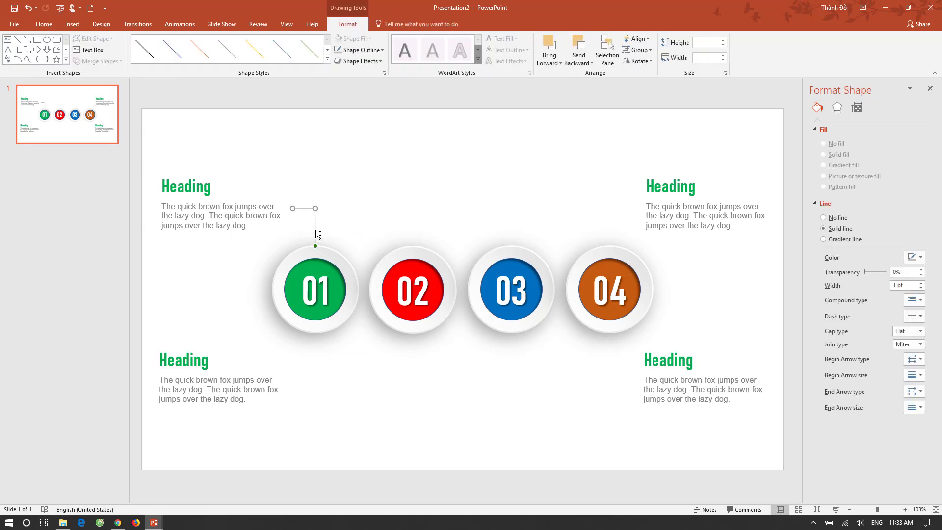
{"action": "left_click_drag", "start_coordinate": [316, 229], "coordinate": [418, 231]}
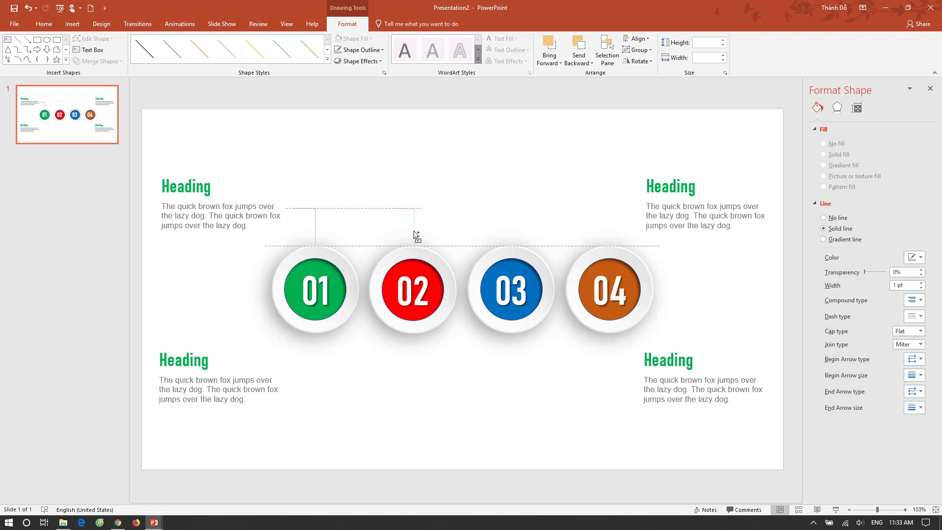
{"action": "left_click_drag", "start_coordinate": [414, 231], "coordinate": [630, 206]}
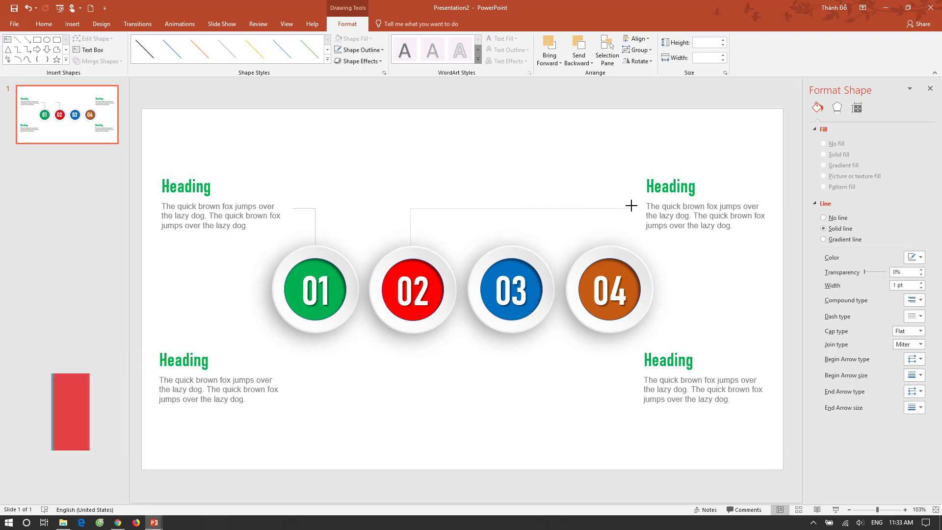
{"action": "left_click_drag", "start_coordinate": [631, 206], "coordinate": [631, 208]}
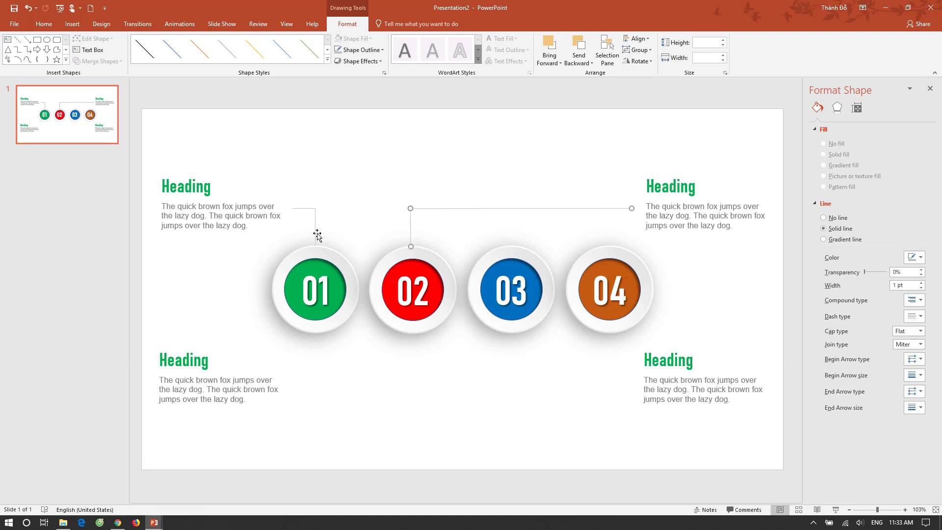
Copy both connector lines below circle 03 and join them into an elbow to the bottom-left text
{"action": "left_click", "coordinate": [452, 209], "text": "shift"}
{"action": "left_click", "coordinate": [451, 207], "text": "shift"}
{"action": "mouse_move", "coordinate": [410, 223]}
{"action": "left_mouse_down"}
{"action": "mouse_move", "coordinate": [428, 365]}
{"action": "mouse_move", "coordinate": [410, 373]}
{"action": "mouse_move", "coordinate": [420, 383]}
{"action": "mouse_move", "coordinate": [512, 363]}
{"action": "left_mouse_up"}
{"action": "left_click", "coordinate": [446, 410]}
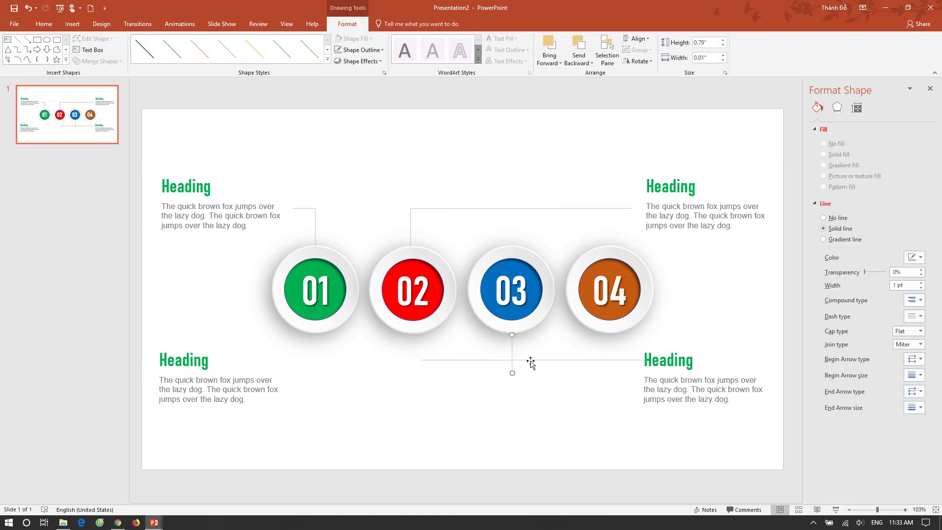
{"action": "mouse_move", "coordinate": [529, 360]}
{"action": "left_mouse_down"}
{"action": "mouse_move", "coordinate": [389, 374]}
{"action": "mouse_move", "coordinate": [402, 402]}
{"action": "left_mouse_up"}
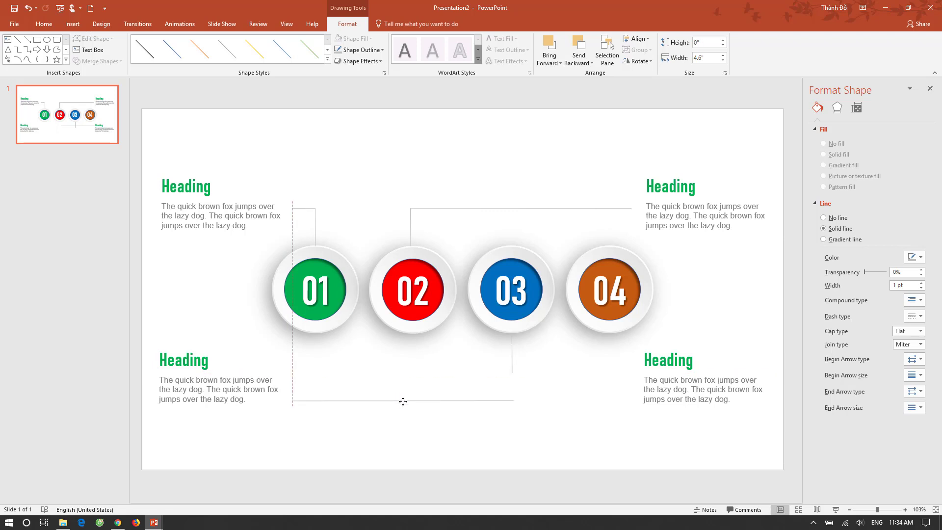
{"action": "left_click", "coordinate": [535, 386]}
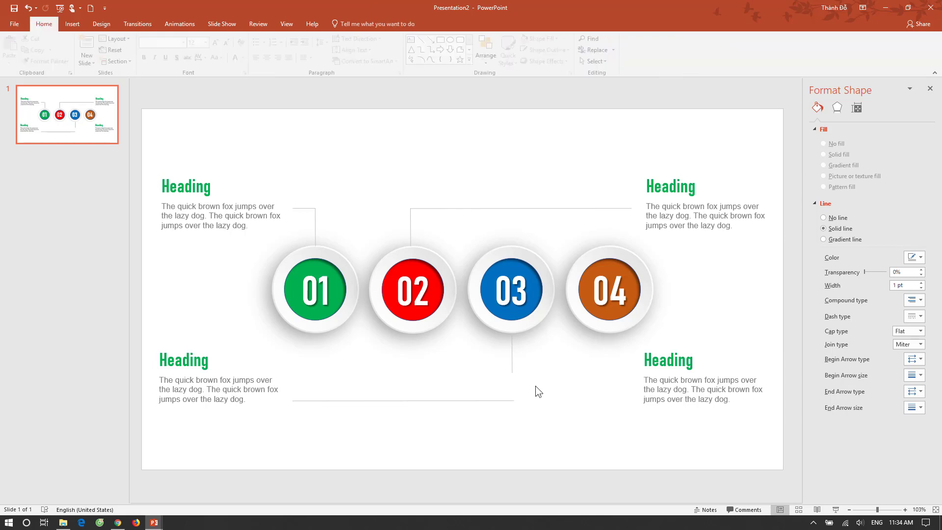
{"action": "left_click", "coordinate": [514, 373]}
{"action": "left_click_drag", "start_coordinate": [514, 373], "coordinate": [513, 399]}
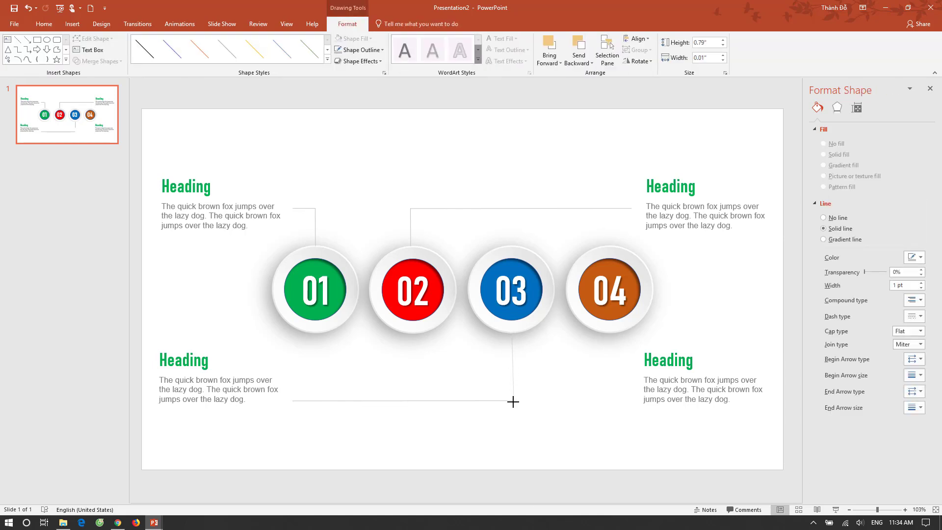
{"action": "left_click", "coordinate": [536, 412]}
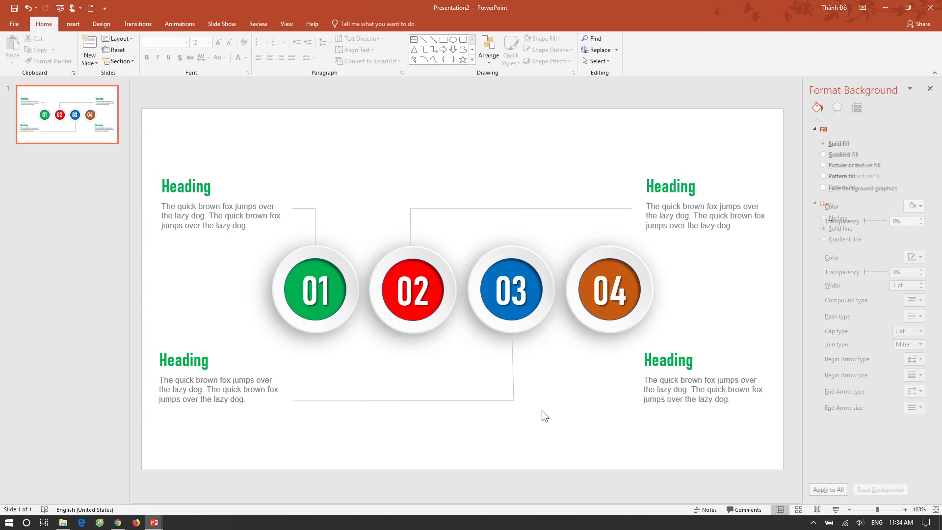
{"action": "left_click", "coordinate": [514, 388]}
{"action": "left_click_drag", "start_coordinate": [513, 401], "coordinate": [513, 400]}
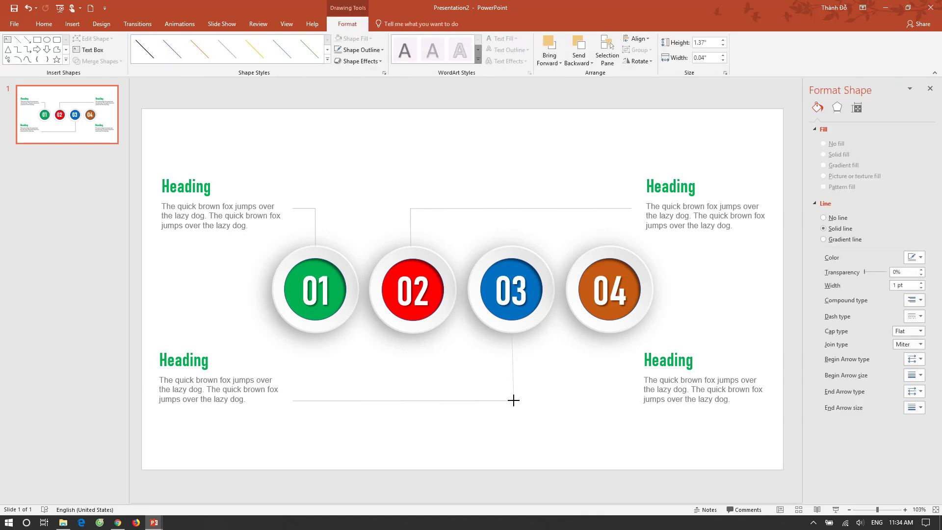
{"action": "left_click", "coordinate": [536, 413]}
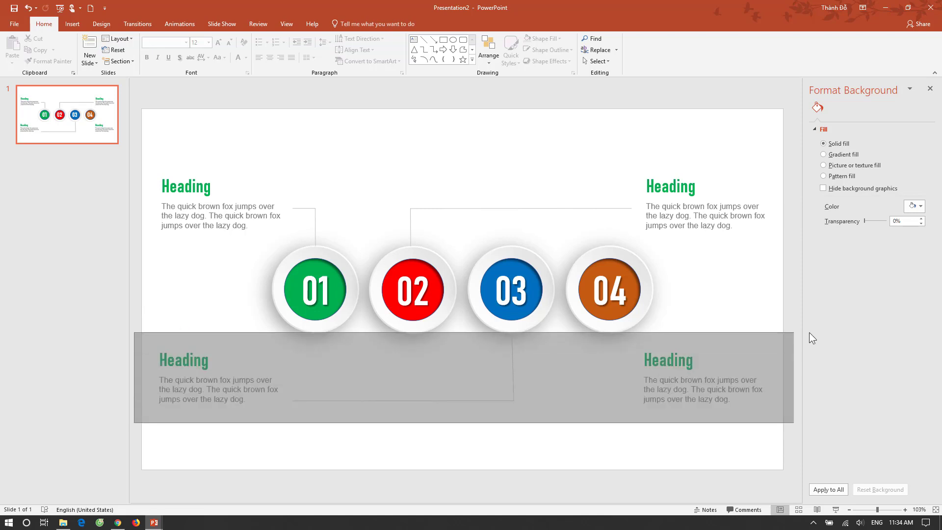
Nudge the bottom Heading blocks and connector up, then back down into place
{"action": "left_click_drag", "start_coordinate": [216, 431], "coordinate": [804, 337]}
{"action": "key", "text": "Up"}
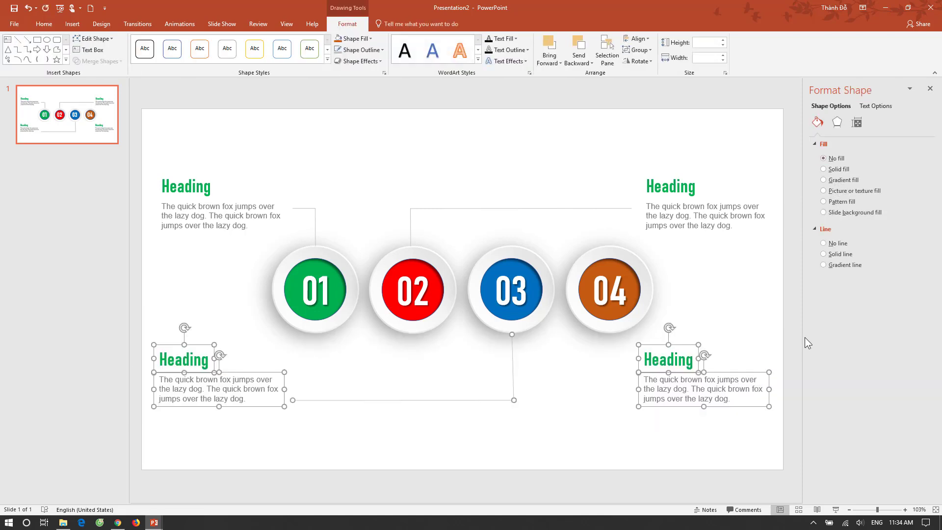
{"action": "key", "text": "Up"}
{"action": "key", "text": "Up"}
{"action": "key", "text": "Up"}
{"action": "key", "text": "Up"}
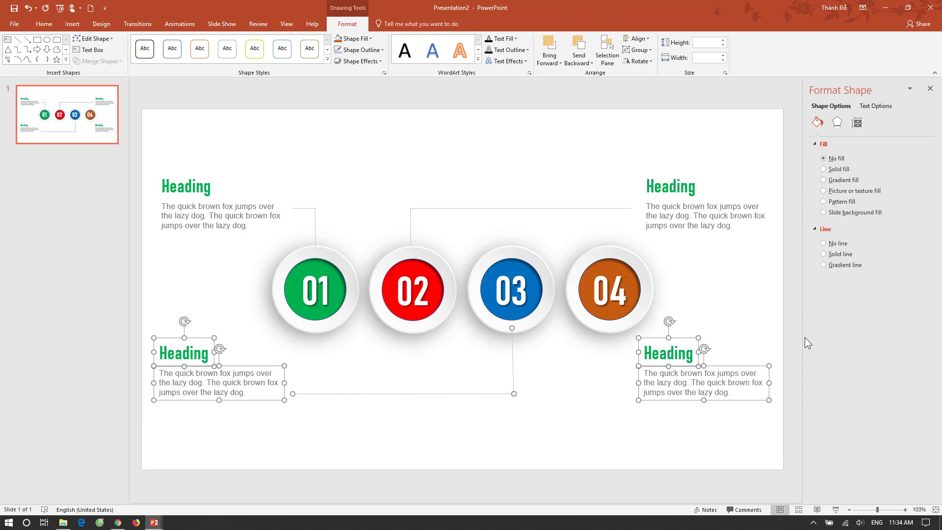
{"action": "key", "text": "Up"}
{"action": "key", "text": "Up"}
{"action": "key", "text": "Up"}
{"action": "key", "text": "Up"}
{"action": "key", "text": "Up"}
{"action": "key", "text": "Up"}
{"action": "key", "text": "Down"}
{"action": "key", "text": "Down"}
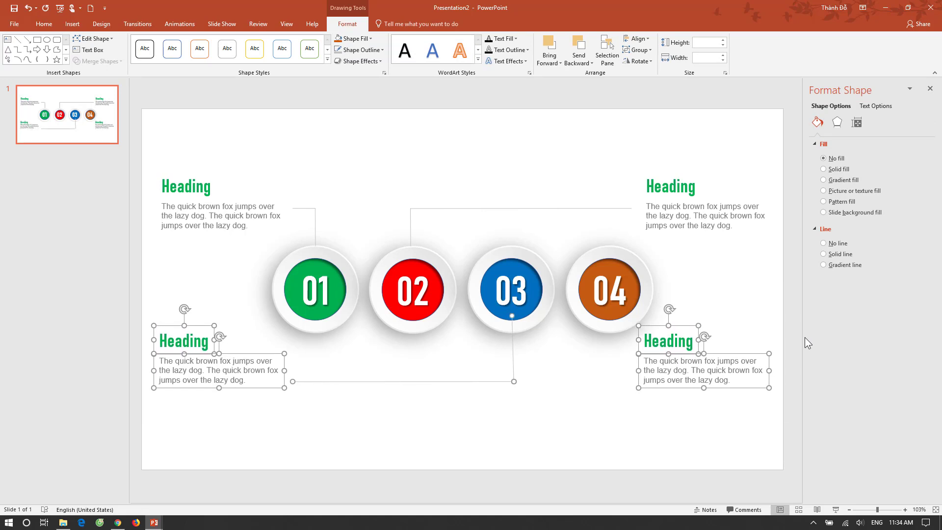
{"action": "key", "text": "Down"}
{"action": "key", "text": "Down"}
{"action": "key", "text": "Down"}
{"action": "key", "text": "Down"}
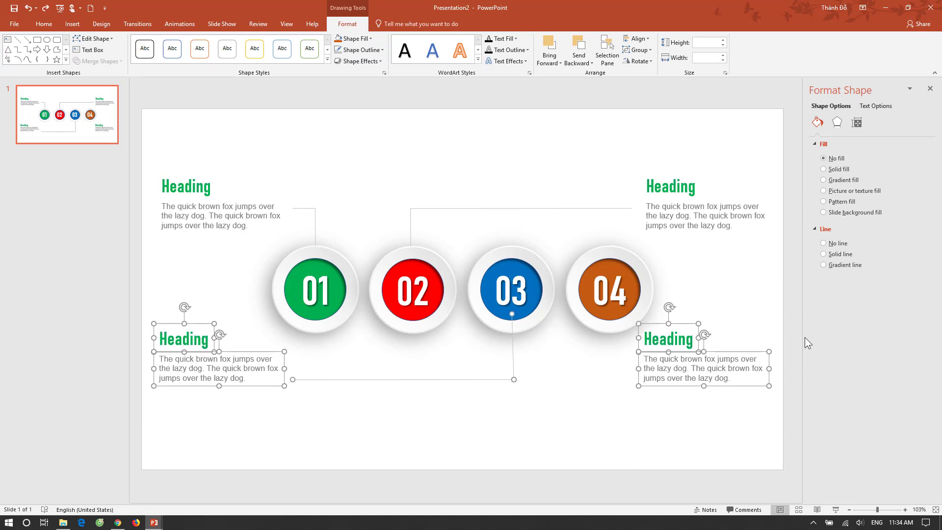
{"action": "key", "text": "Down"}
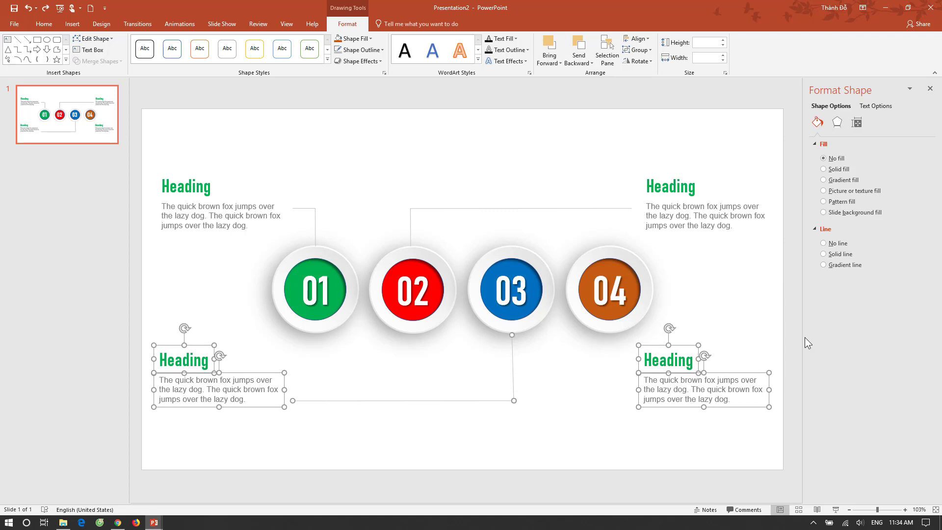
{"action": "left_click", "coordinate": [181, 242]}
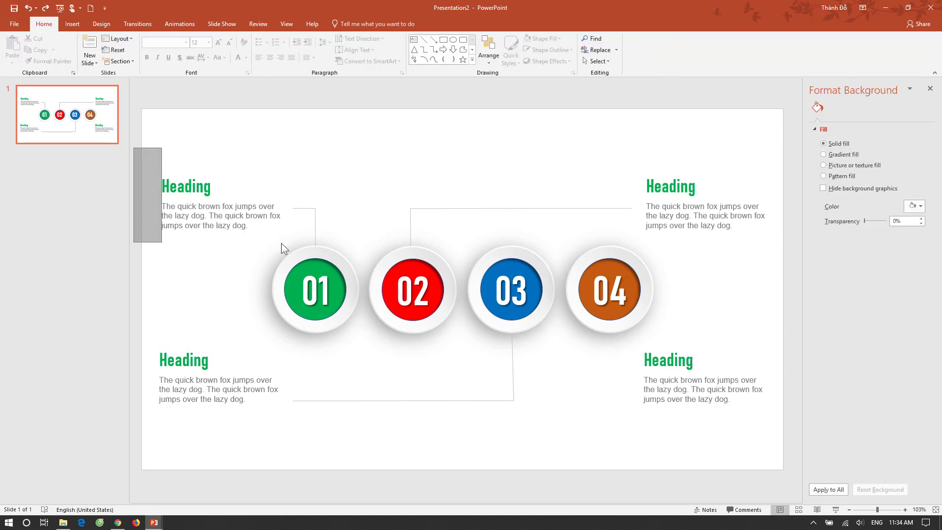
Nudge the two top Heading blocks and their connectors into their raised position
{"action": "left_click_drag", "start_coordinate": [281, 243], "coordinate": [817, 249]}
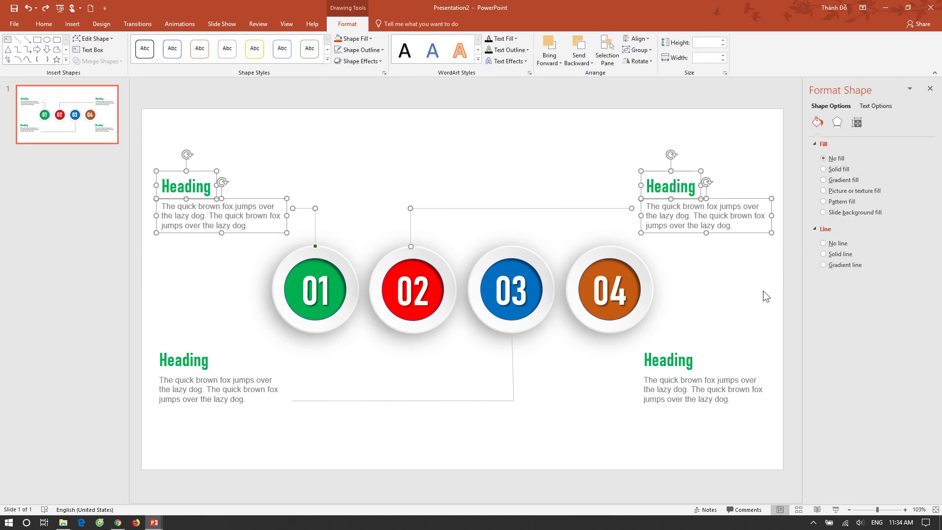
{"action": "key", "text": "Up"}
{"action": "key", "text": "Up"}
{"action": "key", "text": "Up"}
{"action": "key", "text": "Up"}
{"action": "key", "text": "Up"}
{"action": "key", "text": "Up"}
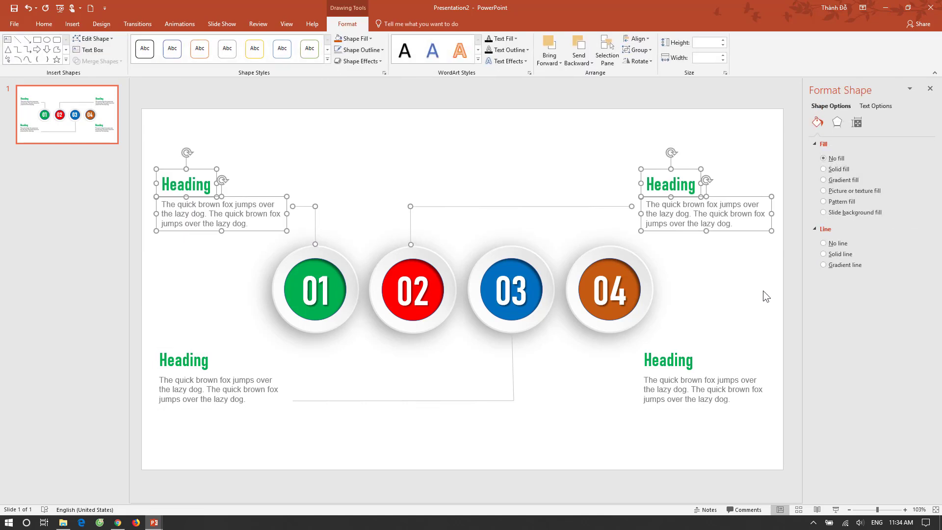
{"action": "key", "text": "Up"}
{"action": "key", "text": "Up"}
{"action": "key", "text": "Up"}
{"action": "key", "text": "Up"}
{"action": "key", "text": "Up"}
{"action": "key", "text": "Up"}
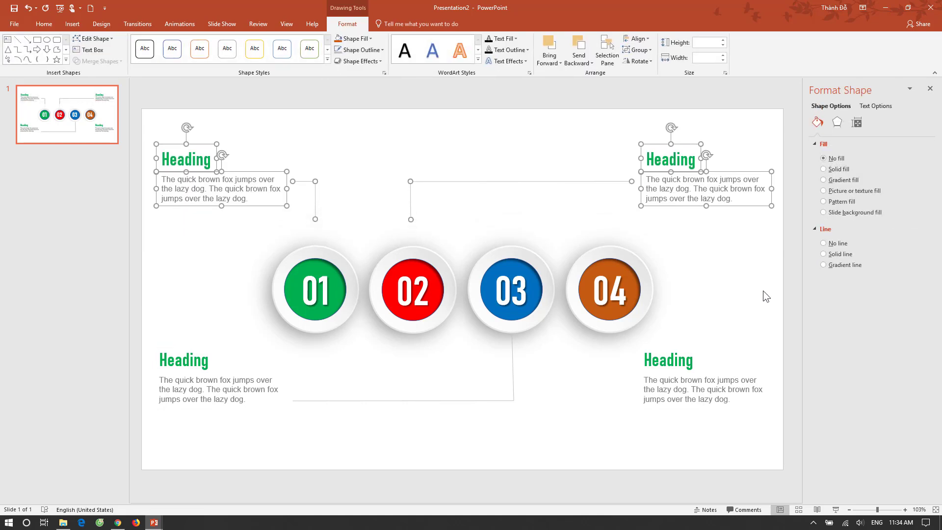
{"action": "key", "text": "Down"}
{"action": "key", "text": "Down"}
{"action": "key", "text": "Down"}
{"action": "key", "text": "Down"}
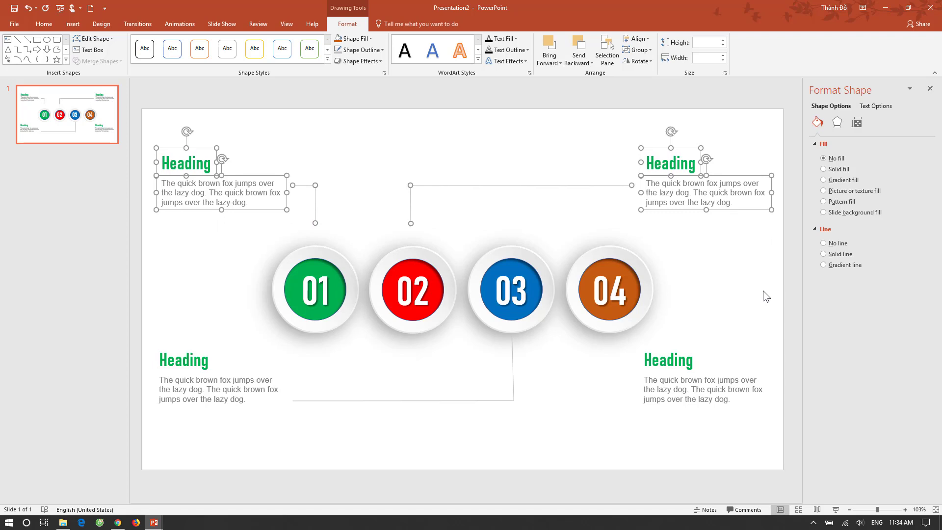
{"action": "key", "text": "Down"}
{"action": "key", "text": "Down"}
{"action": "key", "text": "Down"}
{"action": "key", "text": "Down"}
{"action": "key", "text": "Down"}
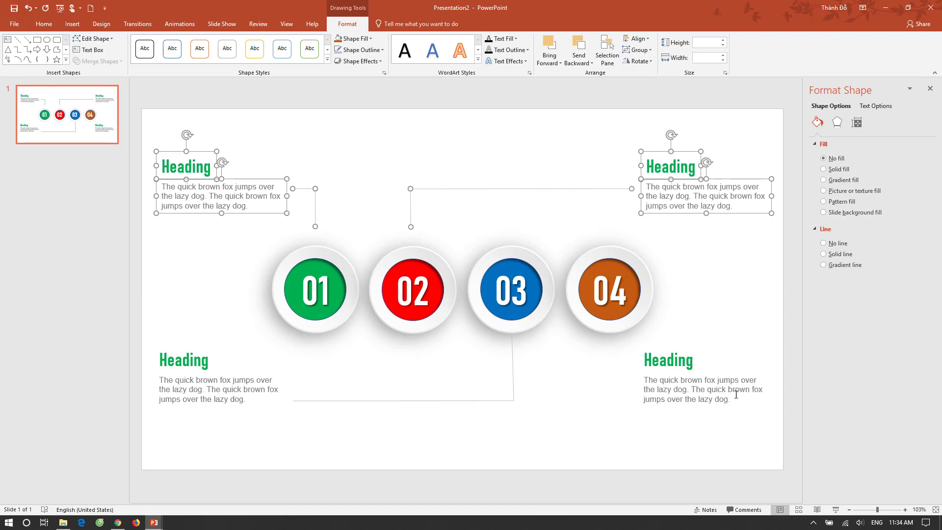
{"action": "left_click", "coordinate": [417, 374]}
{"action": "left_click", "coordinate": [315, 222]}
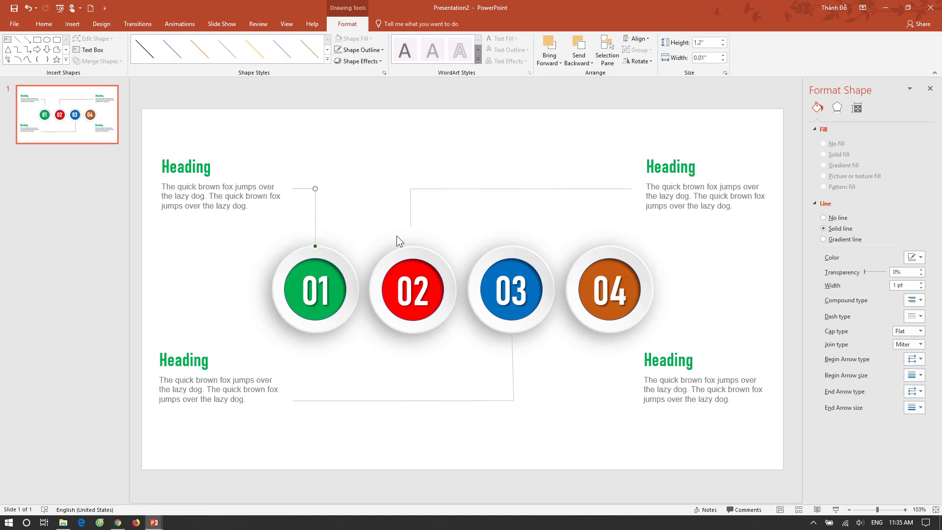
Rejoin circle 02's lines to the raised top-right heading and copy circle 03's connector under circle 04
{"action": "left_click", "coordinate": [410, 216]}
{"action": "left_click_drag", "start_coordinate": [411, 228], "coordinate": [413, 246]}
{"action": "left_click_drag", "start_coordinate": [410, 189], "coordinate": [415, 189]}
{"action": "left_click", "coordinate": [440, 189]}
{"action": "left_click_drag", "start_coordinate": [420, 189], "coordinate": [412, 188]}
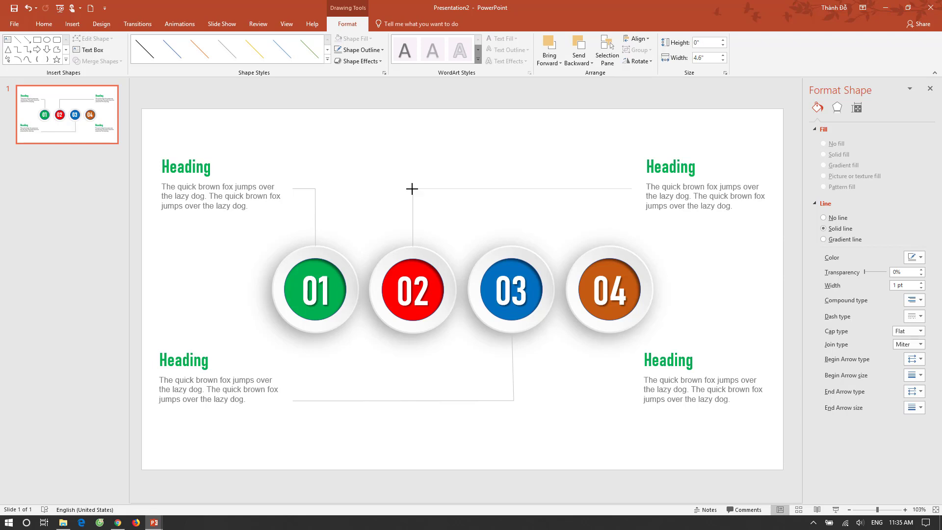
{"action": "left_click_drag", "start_coordinate": [412, 190], "coordinate": [412, 189]}
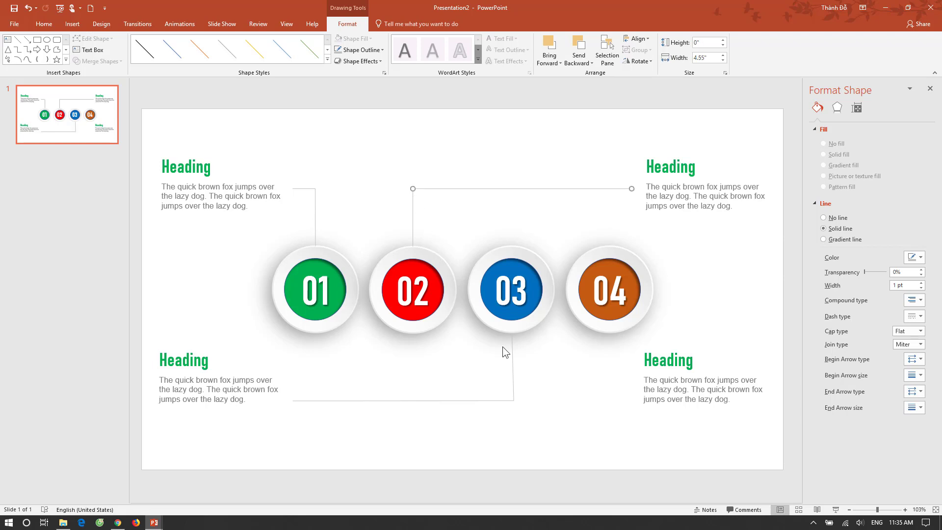
{"action": "left_click", "coordinate": [548, 390]}
{"action": "mouse_move", "coordinate": [510, 380]}
{"action": "left_mouse_down"}
{"action": "mouse_move", "coordinate": [610, 387]}
{"action": "mouse_move", "coordinate": [610, 375]}
{"action": "left_mouse_up"}
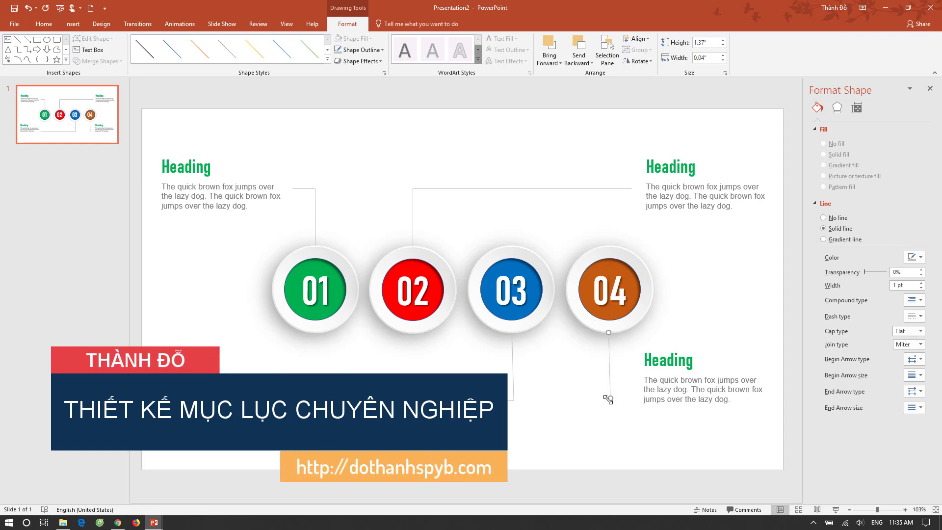
Place a line below circle 04 and copy a short horizontal line to the bottom connector level
{"action": "key", "text": "Delete"}
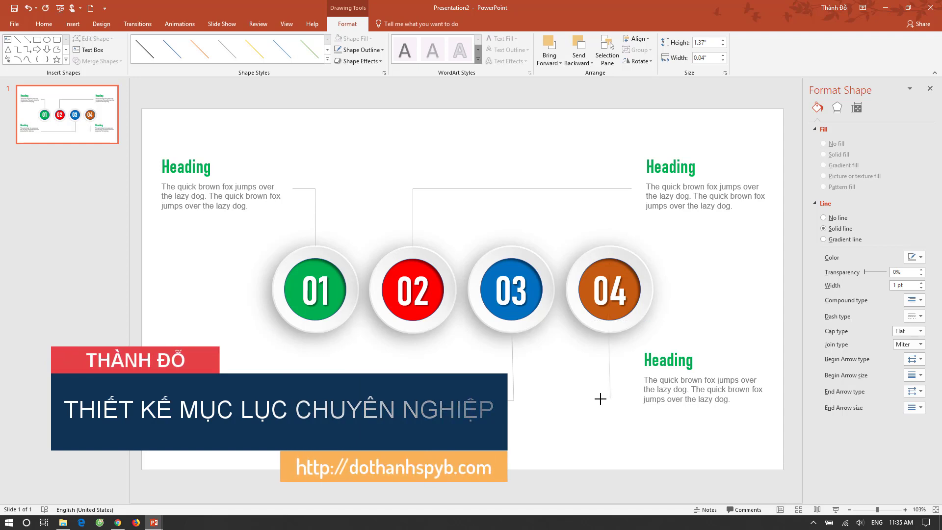
{"action": "left_click_drag", "start_coordinate": [604, 399], "coordinate": [600, 399]}
{"action": "left_click", "coordinate": [487, 405]}
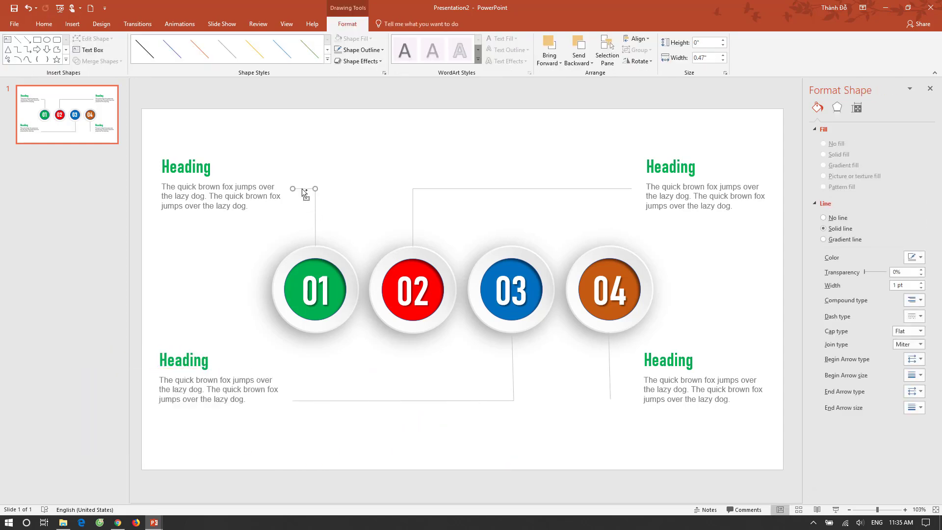
{"action": "left_click_drag", "start_coordinate": [303, 189], "coordinate": [554, 365]}
{"action": "left_click_drag", "start_coordinate": [613, 398], "coordinate": [620, 401]}
{"action": "left_click_drag", "start_coordinate": [610, 400], "coordinate": [610, 400]}
{"action": "left_click", "coordinate": [619, 421]}
Extend circle 04's vertical line down onto the short horizontal connector by the bottom-right text
{"action": "left_click", "coordinate": [610, 400]}
{"action": "left_click", "coordinate": [609, 416]}
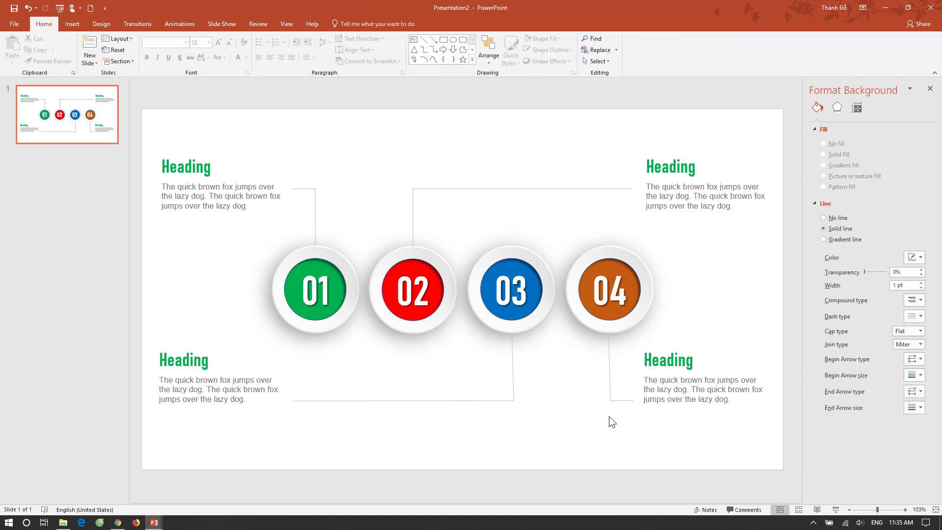
{"action": "left_click", "coordinate": [610, 393]}
{"action": "left_click_drag", "start_coordinate": [610, 401], "coordinate": [610, 399]}
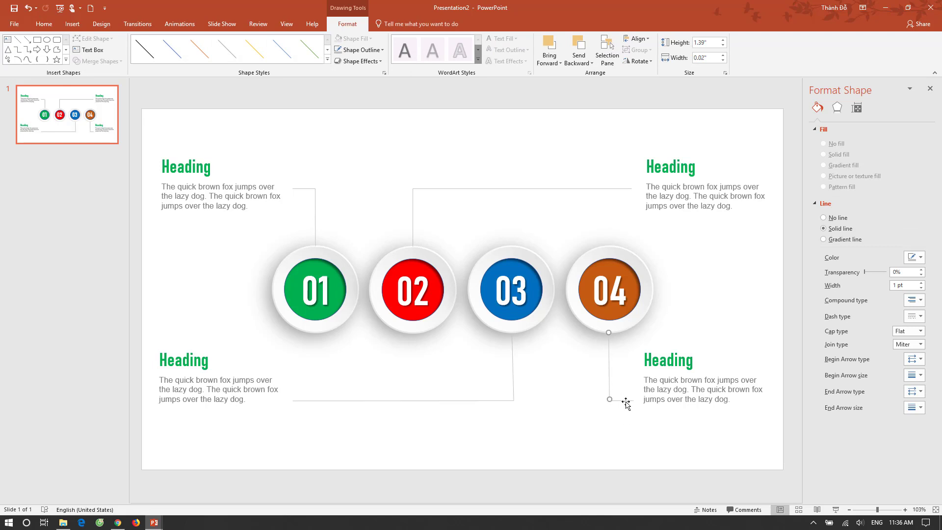
{"action": "left_click", "coordinate": [626, 401]}
{"action": "left_click", "coordinate": [622, 417]}
{"action": "left_click", "coordinate": [623, 400]}
{"action": "left_click", "coordinate": [615, 419]}
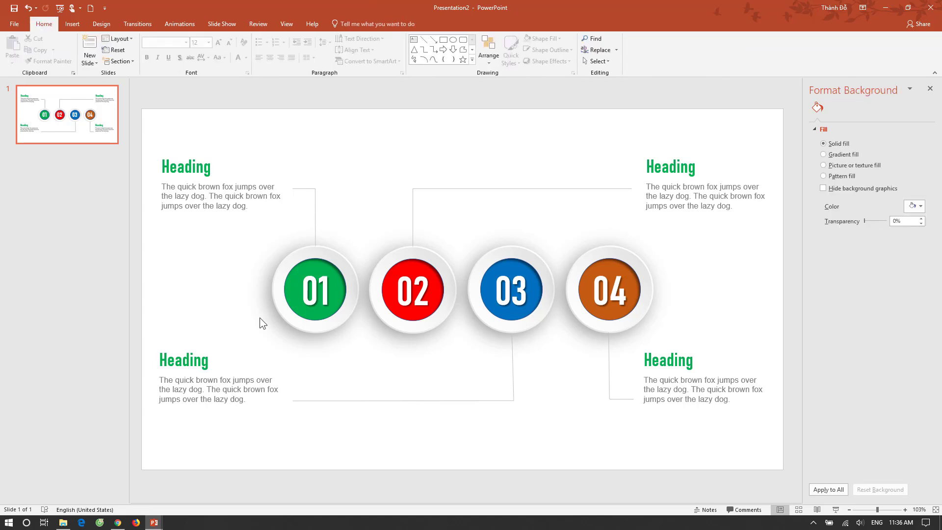
Colour the top-right Heading red
{"action": "left_click", "coordinate": [648, 180]}
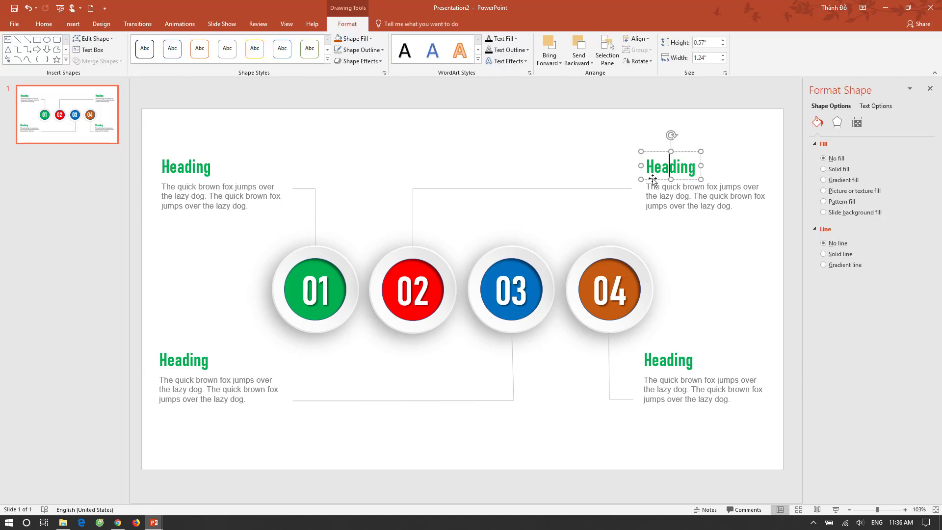
{"action": "left_click", "coordinate": [515, 38]}
{"action": "left_click", "coordinate": [496, 115]}
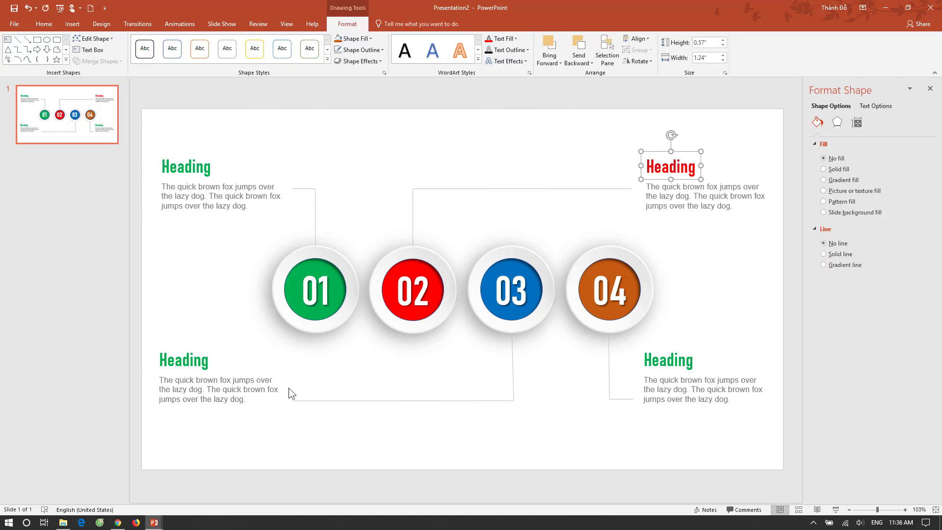
Colour the bottom-left Heading blue
{"action": "left_click", "coordinate": [194, 362]}
{"action": "left_click", "coordinate": [201, 345]}
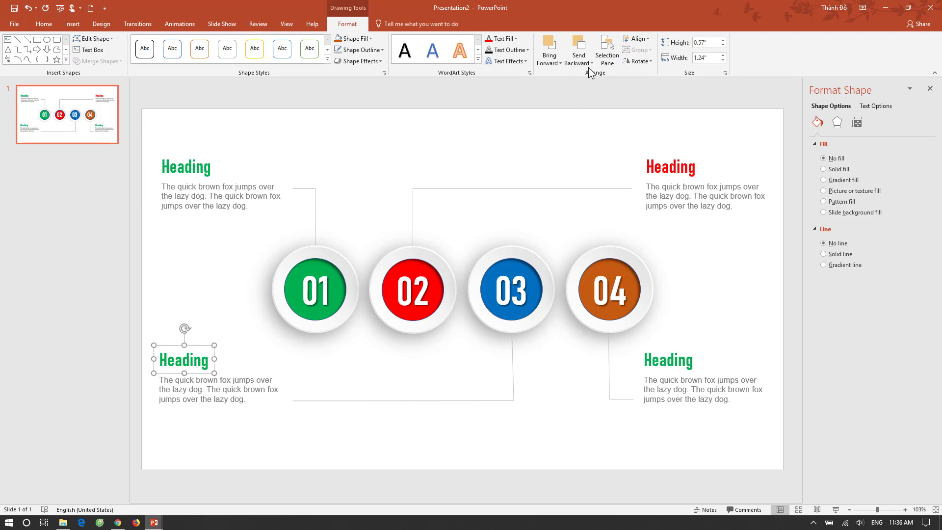
{"action": "left_click", "coordinate": [515, 39]}
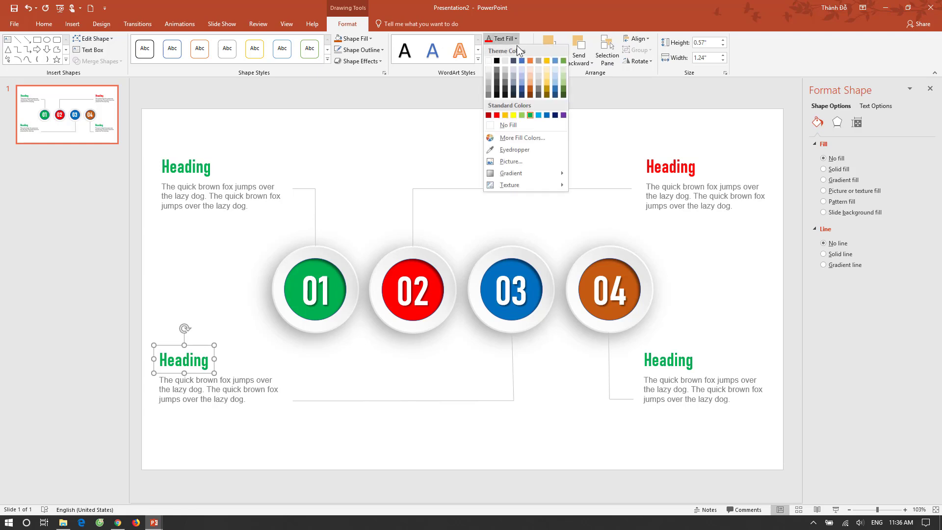
{"action": "left_click", "coordinate": [547, 116]}
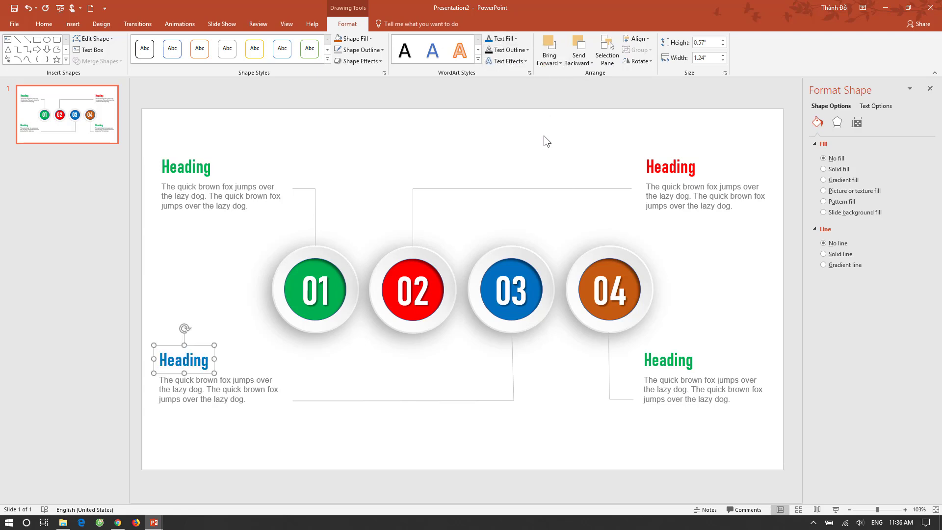
Colour the bottom-right Heading dark orange
{"action": "left_click", "coordinate": [651, 352]}
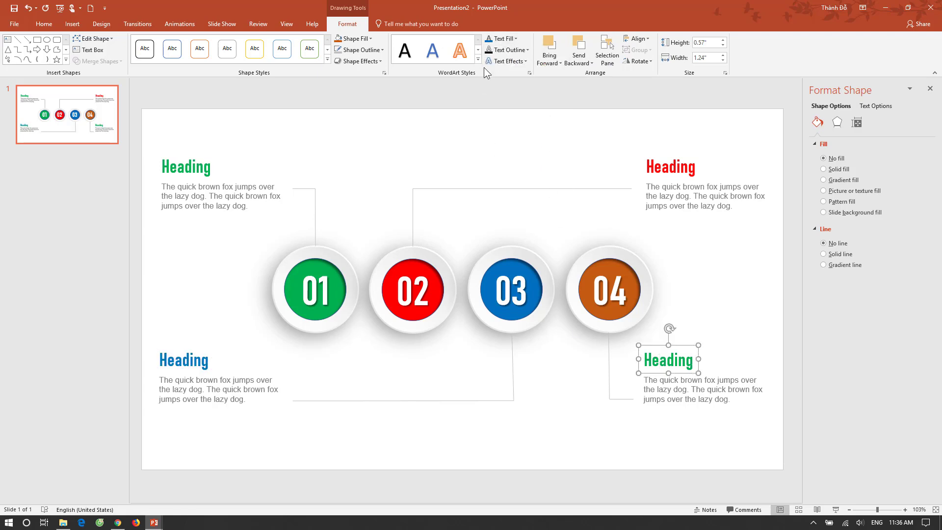
{"action": "left_click", "coordinate": [512, 41]}
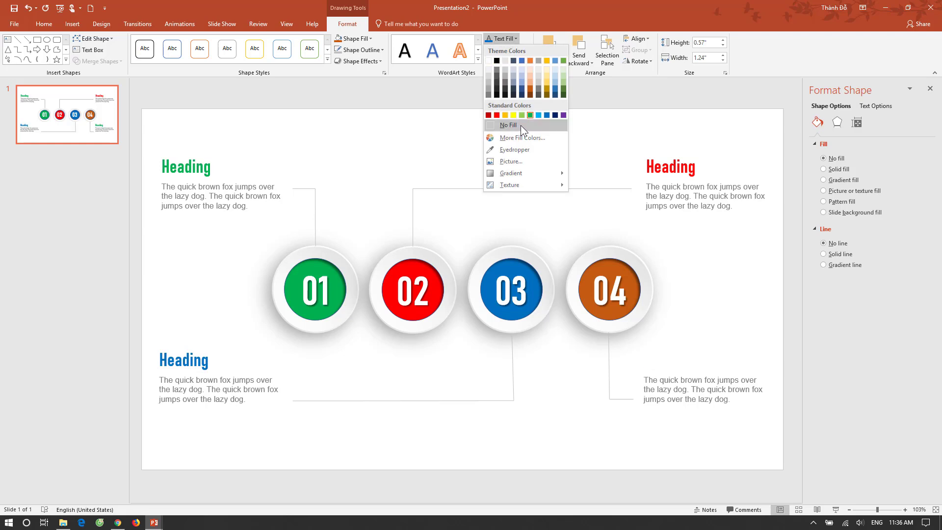
{"action": "left_click", "coordinate": [530, 89]}
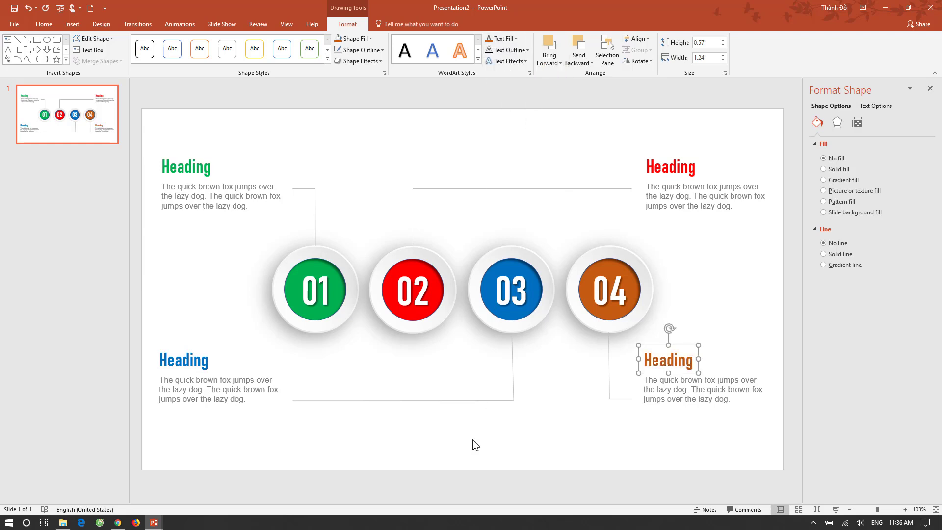
{"action": "left_click", "coordinate": [438, 432]}
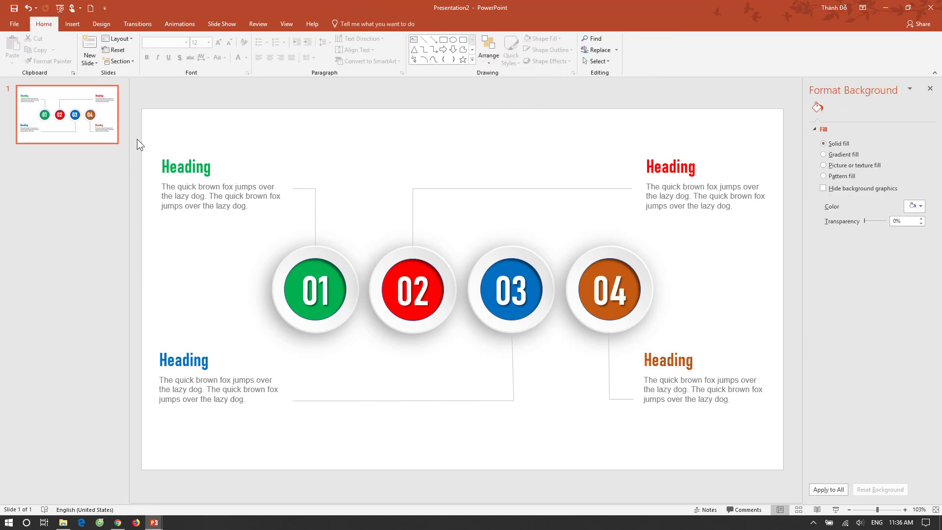
Select every shape on the slide and shift the whole infographic lower, roughly centred vertically
{"action": "left_click_drag", "start_coordinate": [137, 140], "coordinate": [784, 434]}
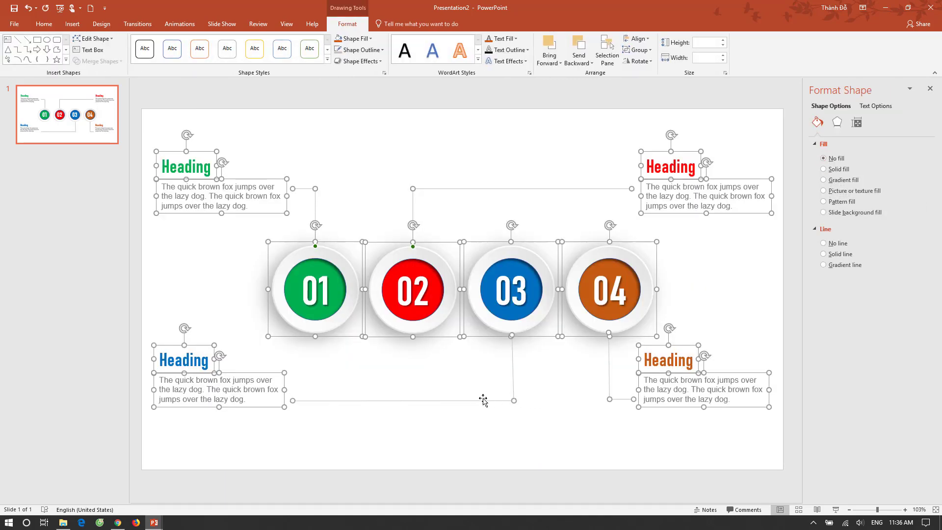
{"action": "left_click_drag", "start_coordinate": [483, 398], "coordinate": [480, 443]}
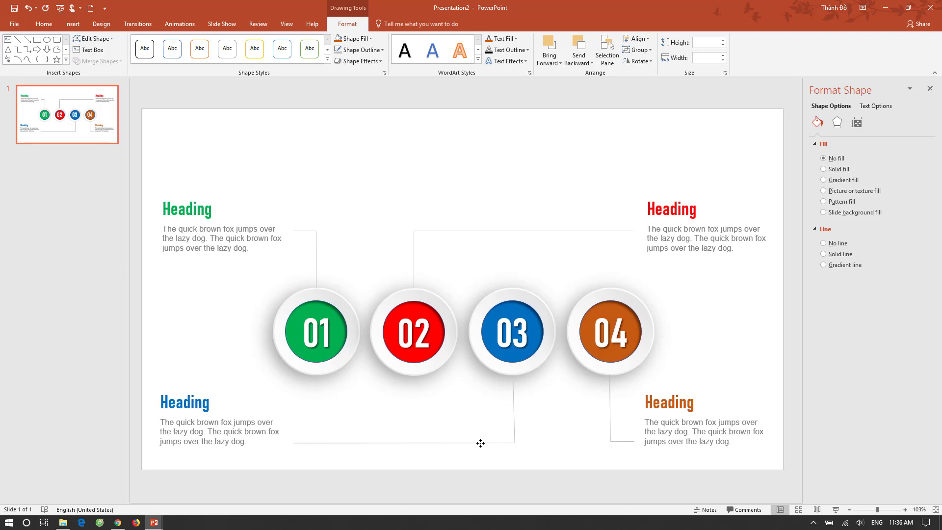
{"action": "left_click", "coordinate": [431, 463]}
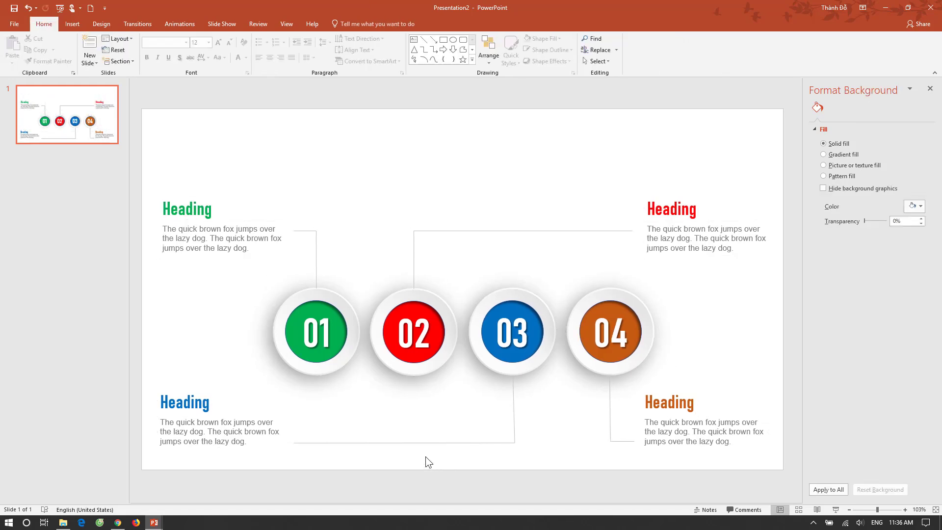
Insert a plain WordArt box near the slide top reading 'Logo'
{"action": "left_click", "coordinate": [73, 25]}
{"action": "left_click", "coordinate": [419, 59]}
{"action": "left_click", "coordinate": [420, 79]}
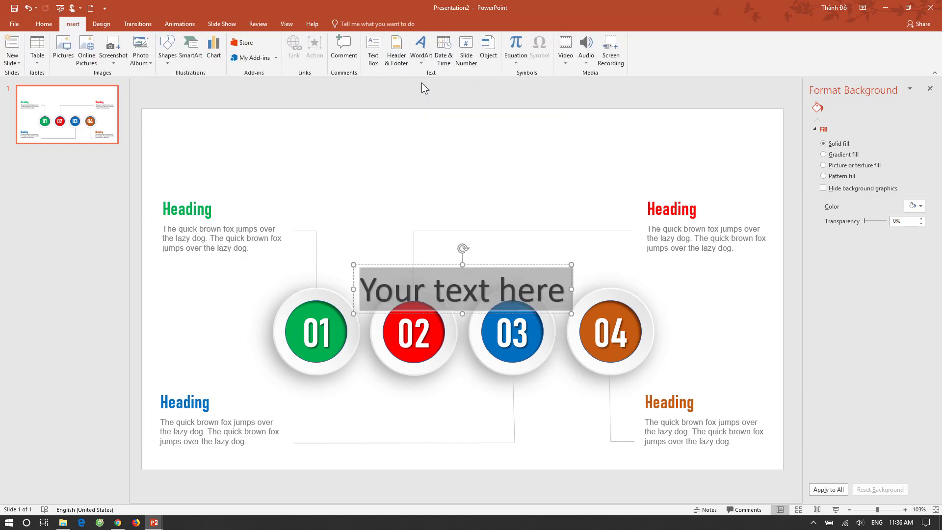
{"action": "left_click_drag", "start_coordinate": [399, 258], "coordinate": [314, 141]}
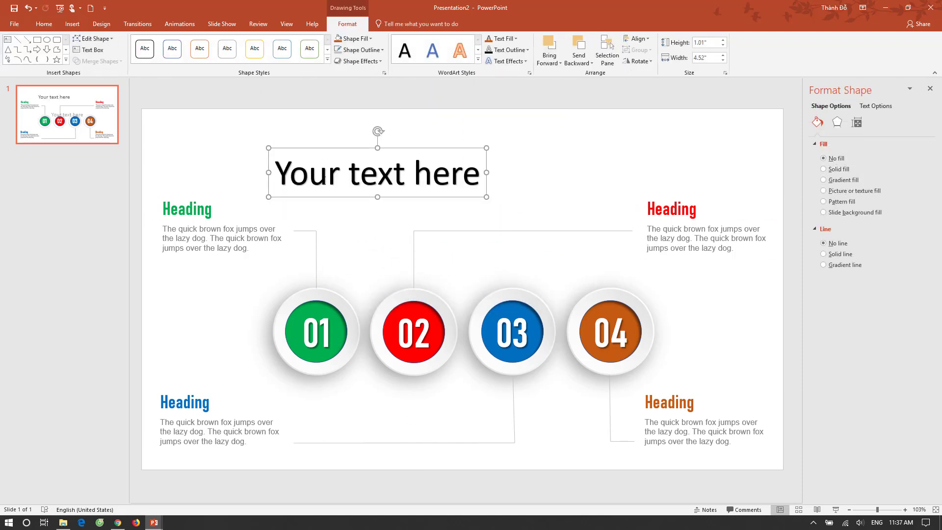
{"action": "triple_click", "coordinate": [324, 181]}
{"action": "type", "text": "Logo"}
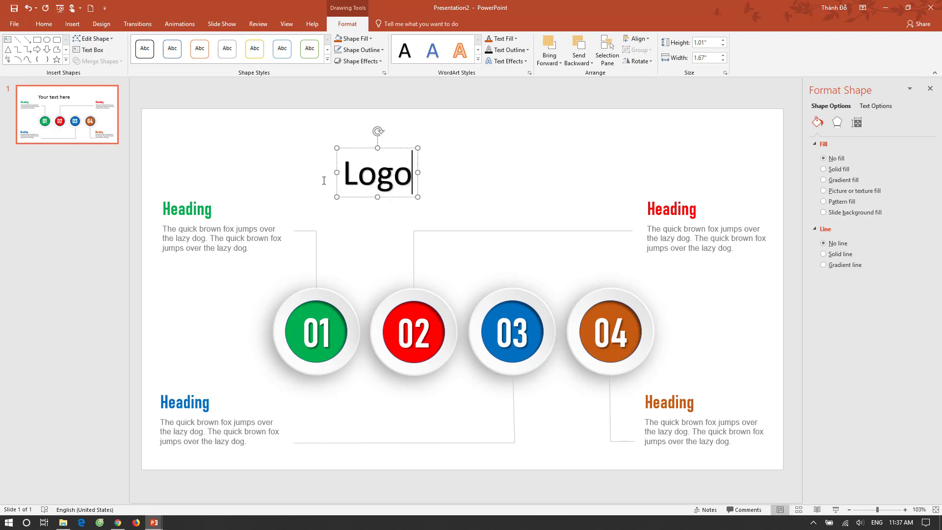
{"action": "left_click", "coordinate": [397, 196]}
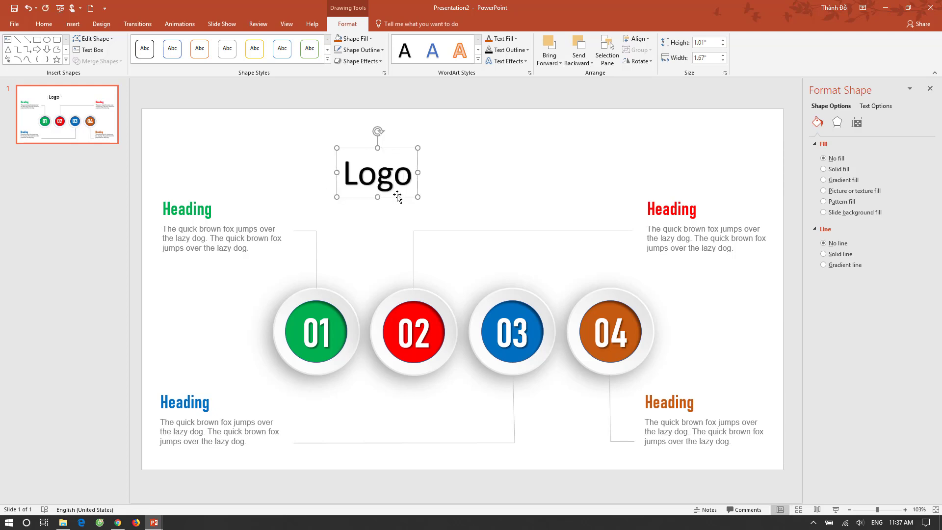
Set Logo to Bahnschrift SemiBold Condensed, 66 pt, no text shadow, in the top-left corner
{"action": "left_click", "coordinate": [49, 25]}
{"action": "left_click", "coordinate": [185, 42]}
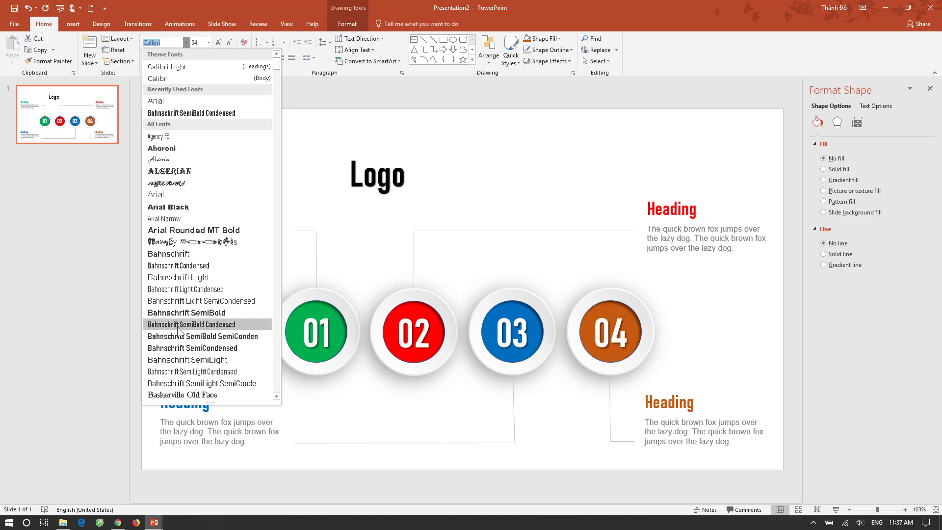
{"action": "left_click", "coordinate": [178, 326]}
{"action": "left_click", "coordinate": [182, 58]}
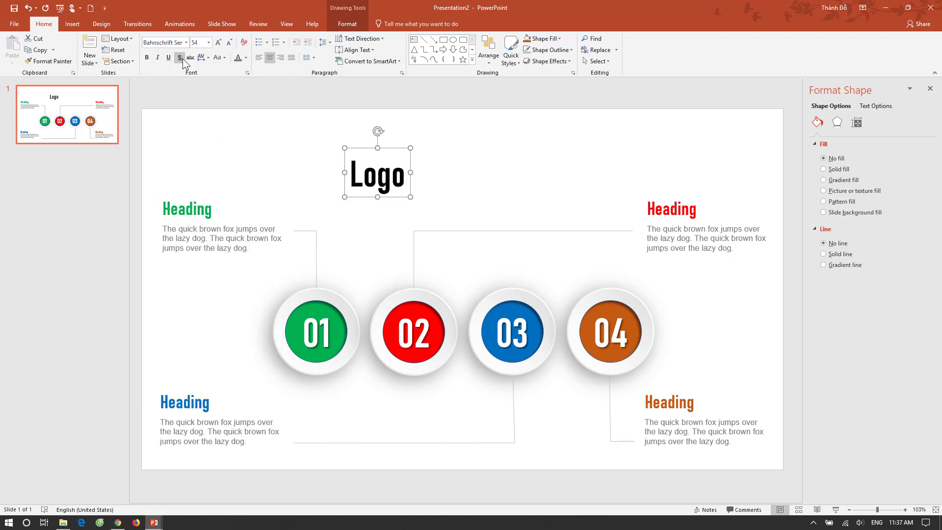
{"action": "key", "text": "ctrl+shift+period"}
{"action": "key", "text": "ctrl+shift+period"}
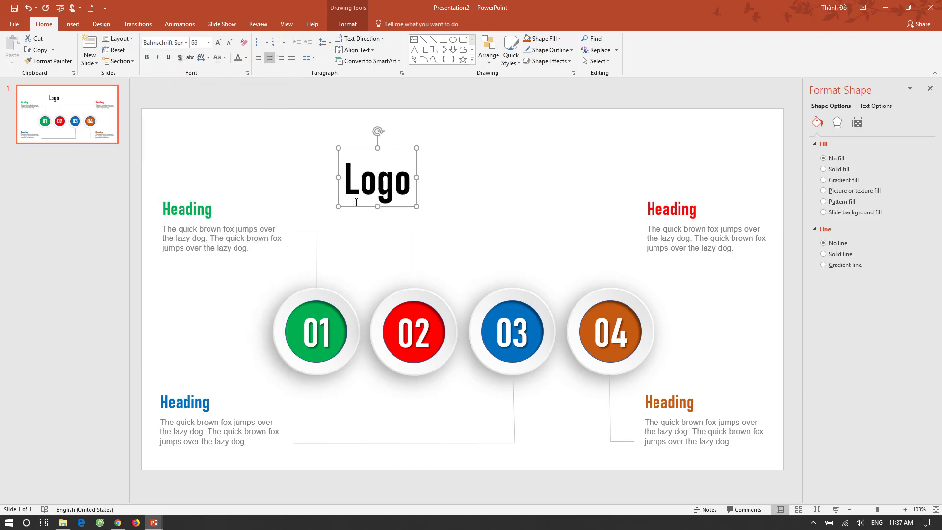
{"action": "left_click_drag", "start_coordinate": [358, 208], "coordinate": [169, 162]}
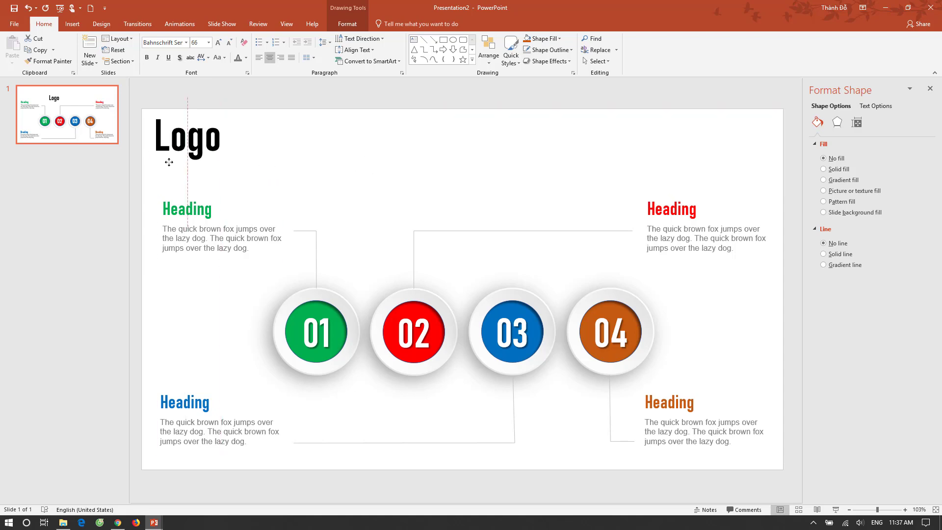
{"action": "left_click", "coordinate": [282, 169]}
Draw a straight horizontal line from right of Logo to near the slide's right edge
{"action": "left_click", "coordinate": [73, 24]}
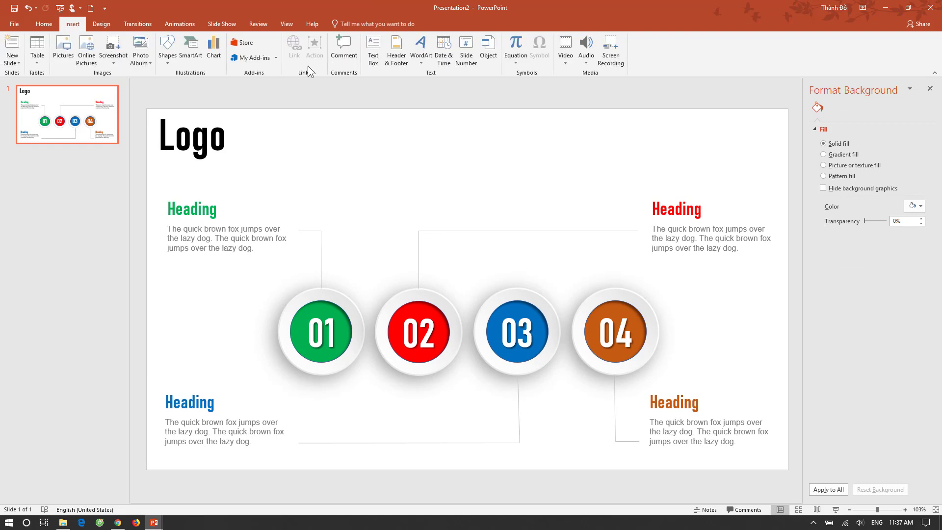
{"action": "left_click", "coordinate": [167, 49]}
{"action": "left_click", "coordinate": [181, 83]}
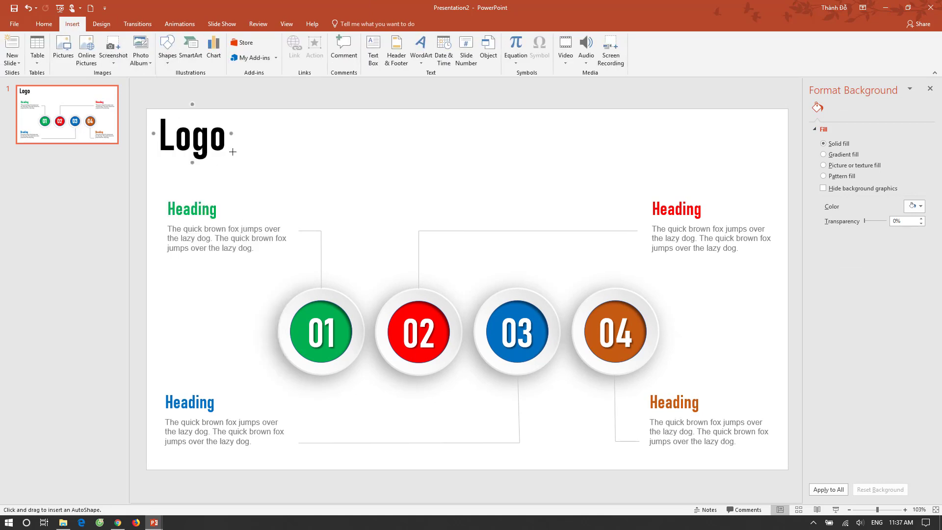
{"action": "left_click_drag", "start_coordinate": [232, 152], "coordinate": [761, 158]}
{"action": "left_click_drag", "start_coordinate": [766, 158], "coordinate": [766, 157]}
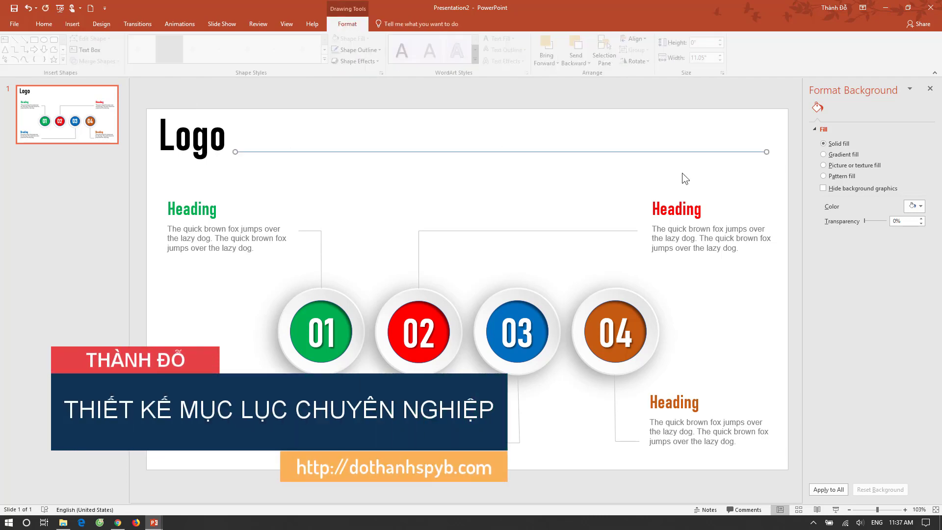
Give the line a 1½ pt weight and a grey outline colour
{"action": "left_click", "coordinate": [369, 50]}
{"action": "mouse_move", "coordinate": [359, 172]}
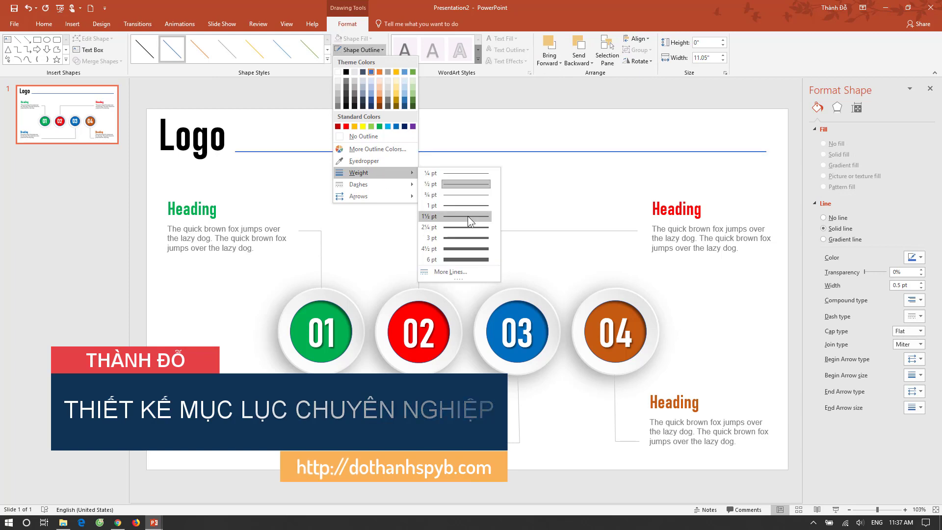
{"action": "left_click", "coordinate": [467, 216]}
{"action": "left_click", "coordinate": [382, 51]}
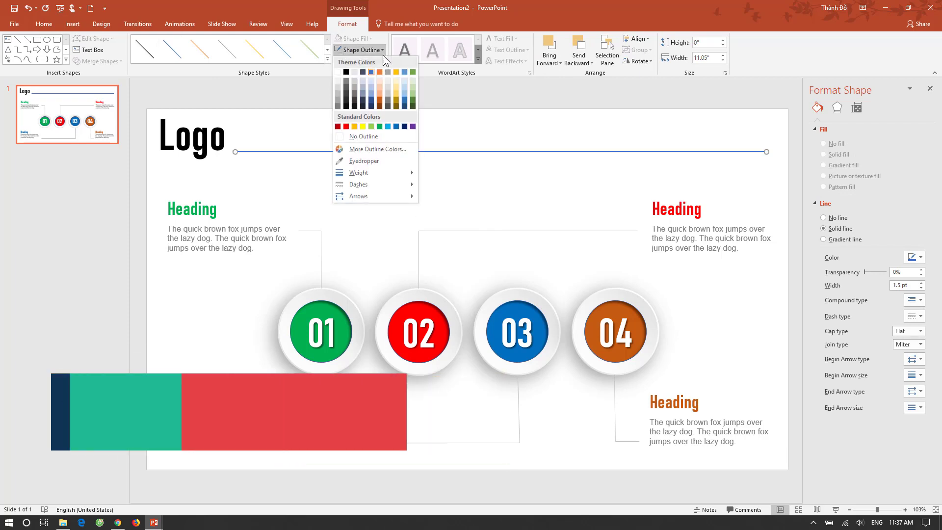
{"action": "left_click", "coordinate": [337, 96]}
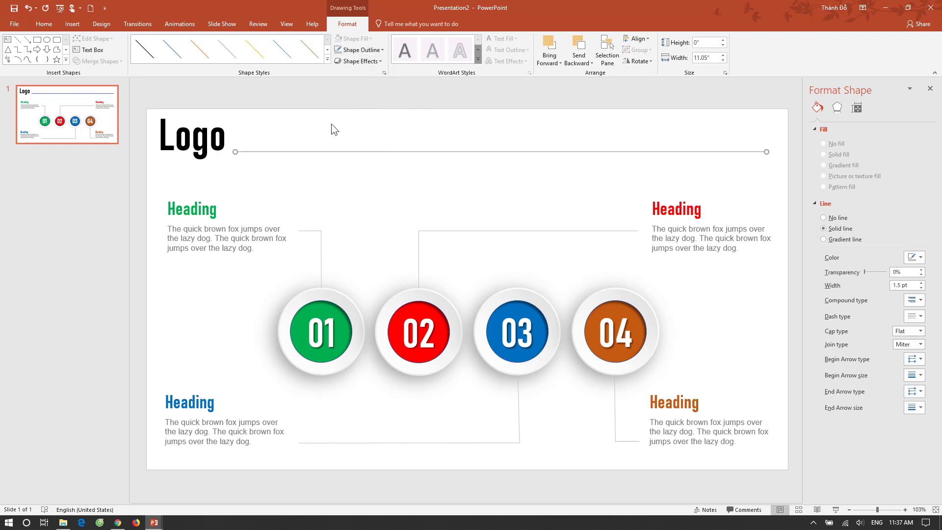
{"action": "left_click", "coordinate": [320, 170]}
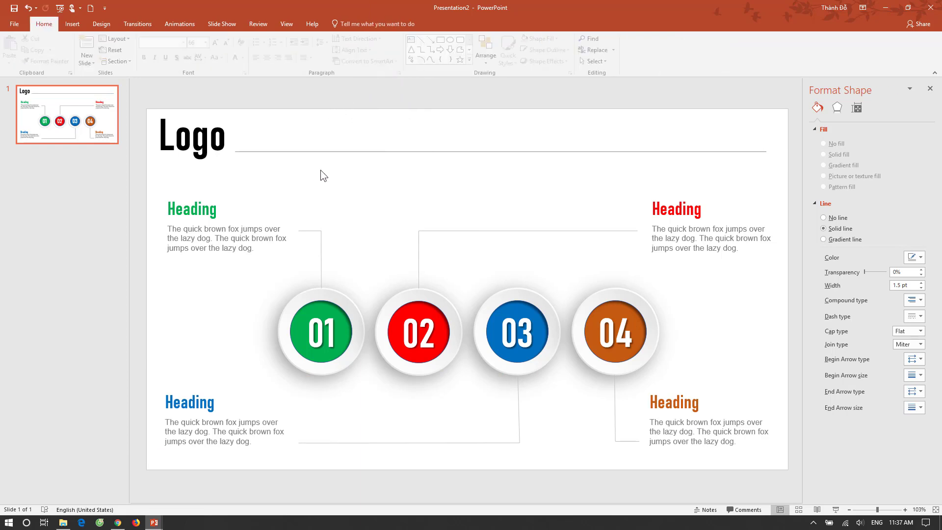
Add a WordArt box reading 'CONTENT' and place it beside Logo above the line
{"action": "left_click", "coordinate": [72, 25]}
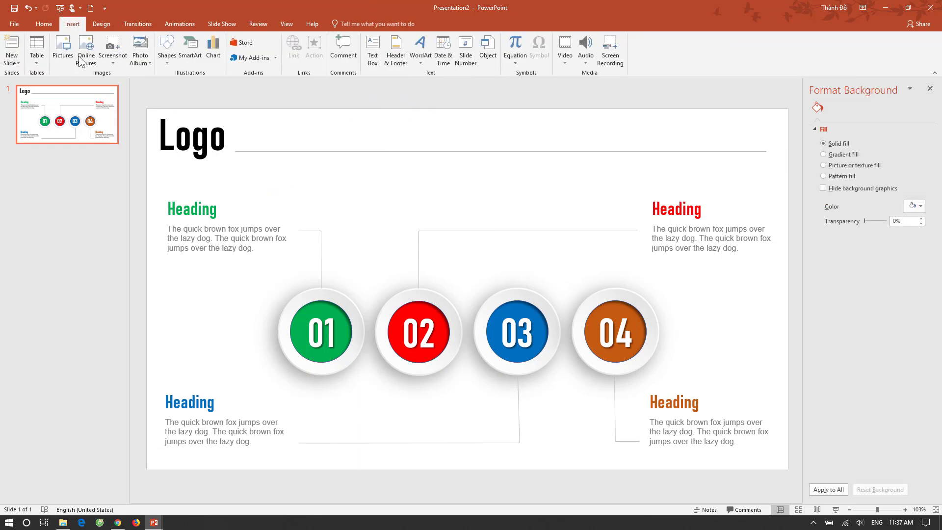
{"action": "left_click", "coordinate": [426, 64]}
{"action": "left_click", "coordinate": [431, 83]}
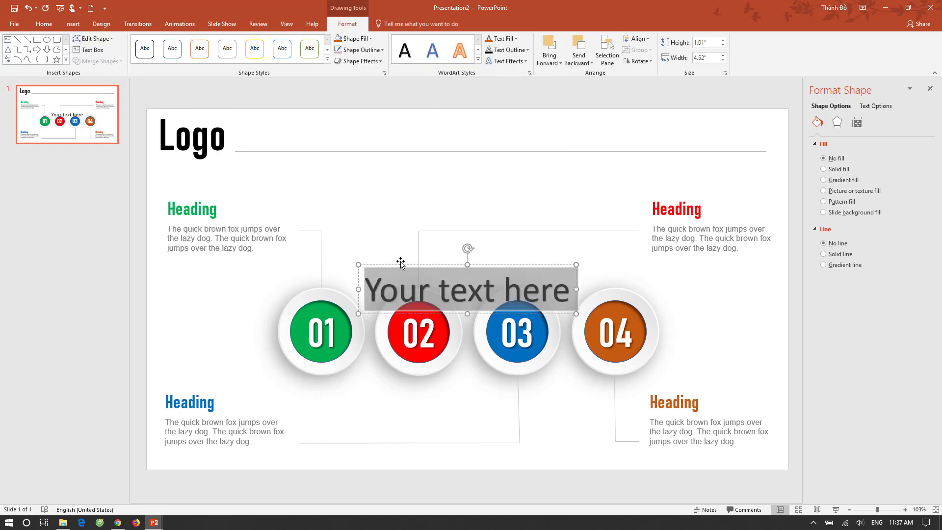
{"action": "left_click_drag", "start_coordinate": [400, 263], "coordinate": [372, 162]}
{"action": "triple_click", "coordinate": [379, 193]}
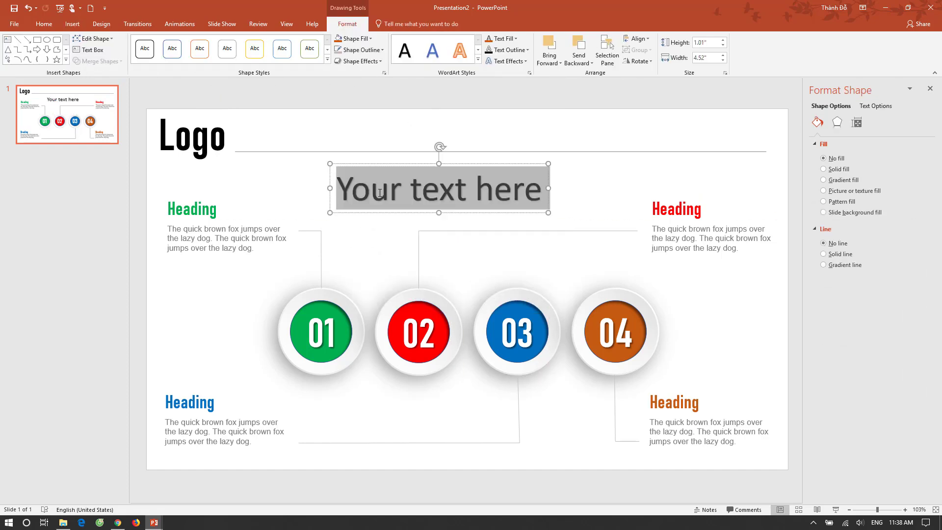
{"action": "type", "text": "Co"}
{"action": "key", "text": "BackSpace"}
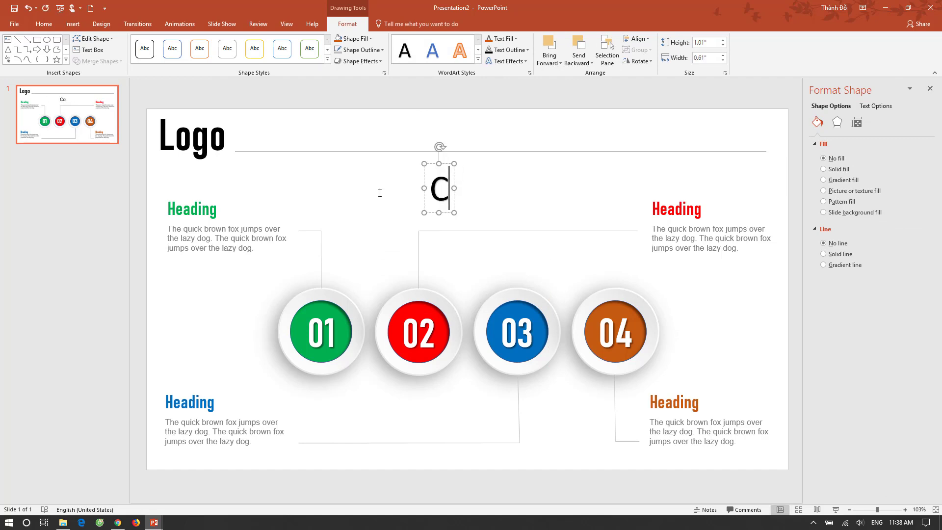
{"action": "key", "text": "BackSpace"}
{"action": "type", "text": "CONTE"}
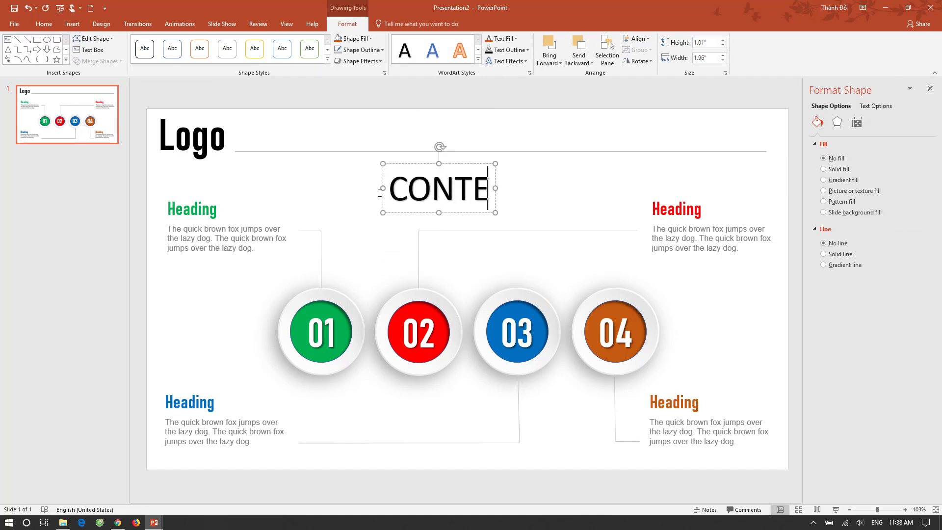
{"action": "type", "text": "NT"}
{"action": "left_click_drag", "start_coordinate": [385, 215], "coordinate": [259, 156]}
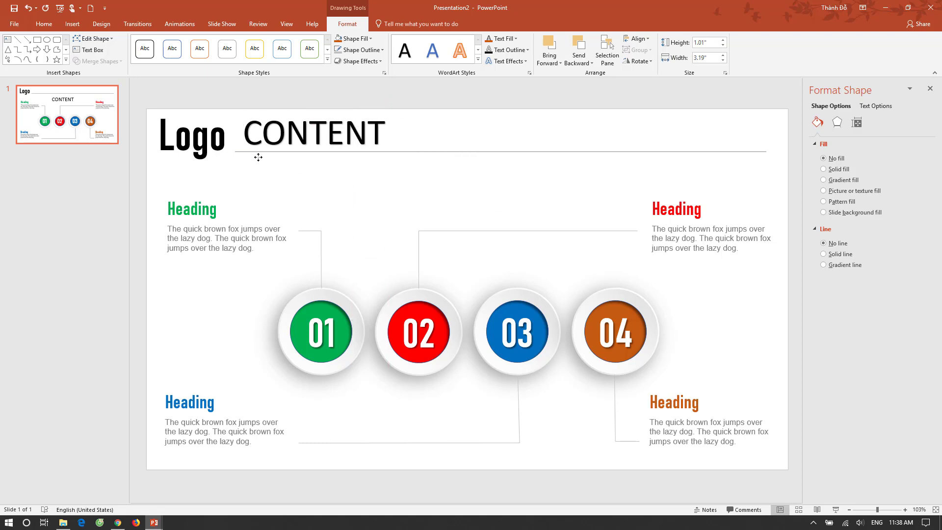
Set the CONTENT text font to Bernard MT Condensed
{"action": "left_click", "coordinate": [46, 24]}
{"action": "left_click", "coordinate": [131, 38]}
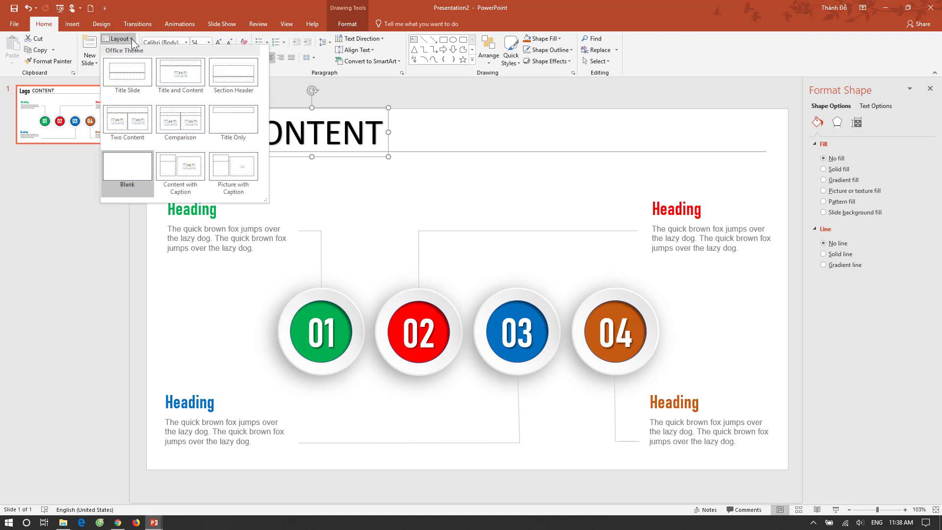
{"action": "left_click", "coordinate": [115, 15]}
{"action": "left_click", "coordinate": [187, 43]}
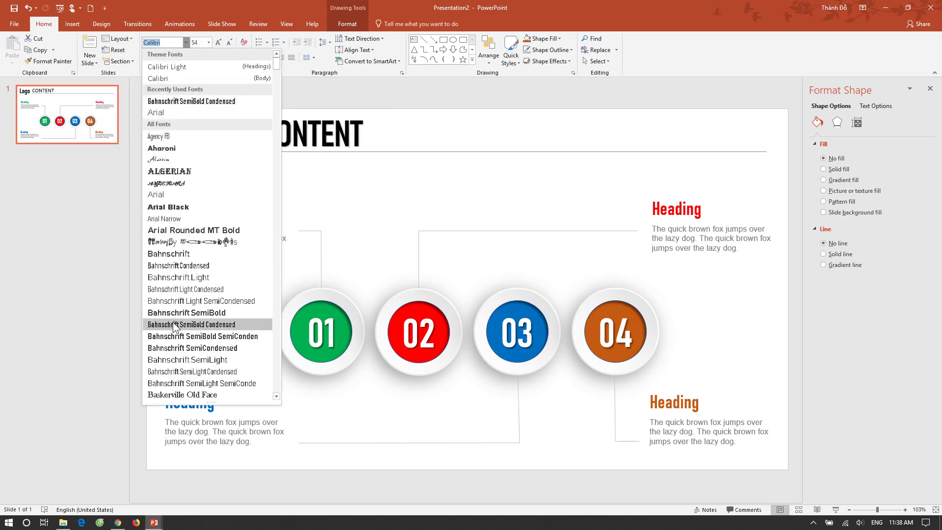
{"action": "scroll", "coordinate": [176, 331], "scroll_direction": "down", "scroll_amount": 3}
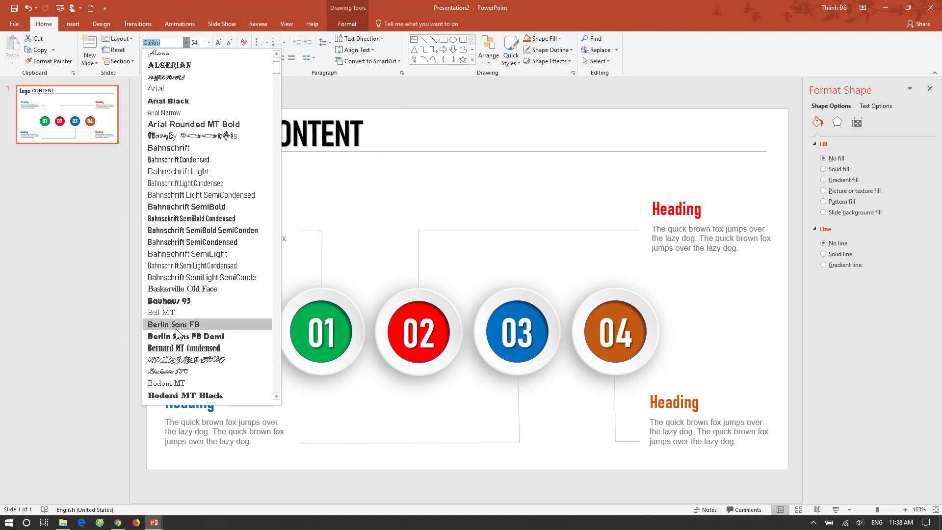
{"action": "scroll", "coordinate": [175, 327], "scroll_direction": "down", "scroll_amount": 2}
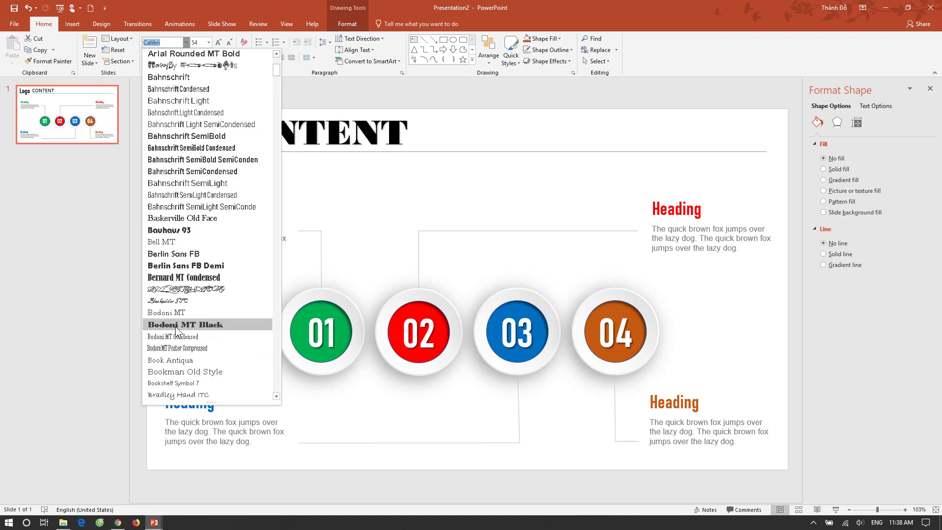
{"action": "left_click", "coordinate": [184, 278]}
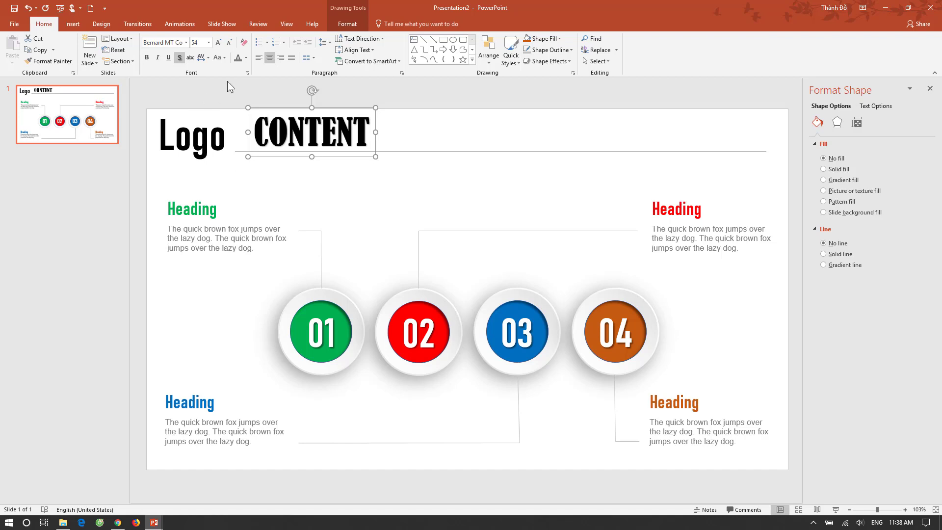
Give CONTENT Very Loose character spacing and a custom darker blue font colour
{"action": "left_click", "coordinate": [205, 57]}
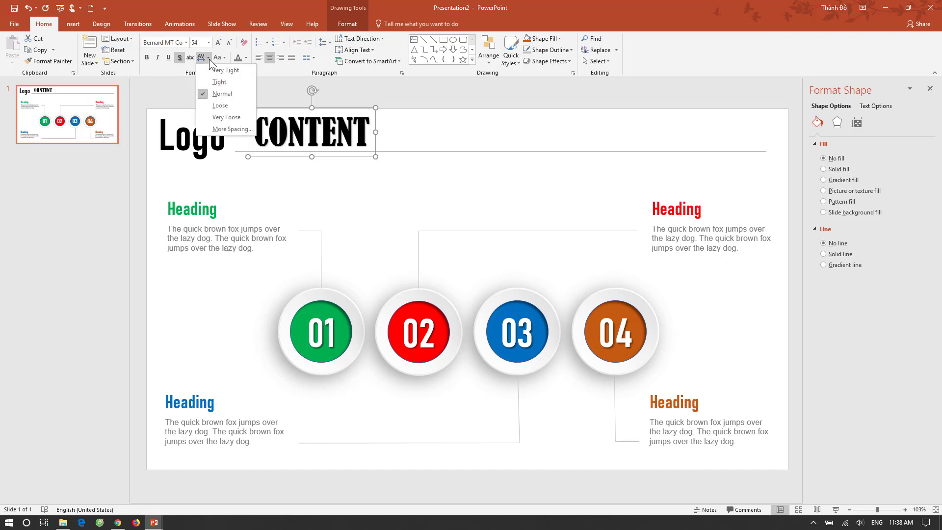
{"action": "left_click", "coordinate": [211, 113]}
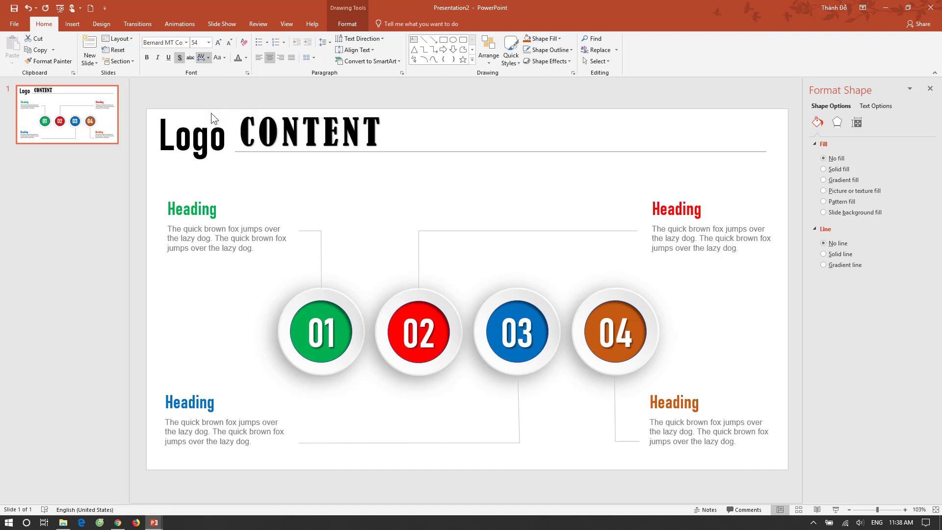
{"action": "left_click", "coordinate": [246, 57]}
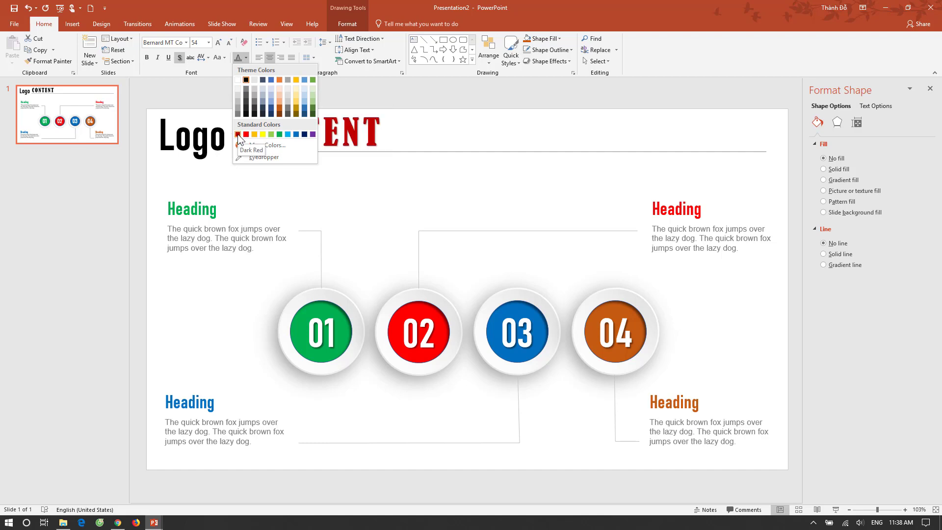
{"action": "left_click", "coordinate": [287, 134]}
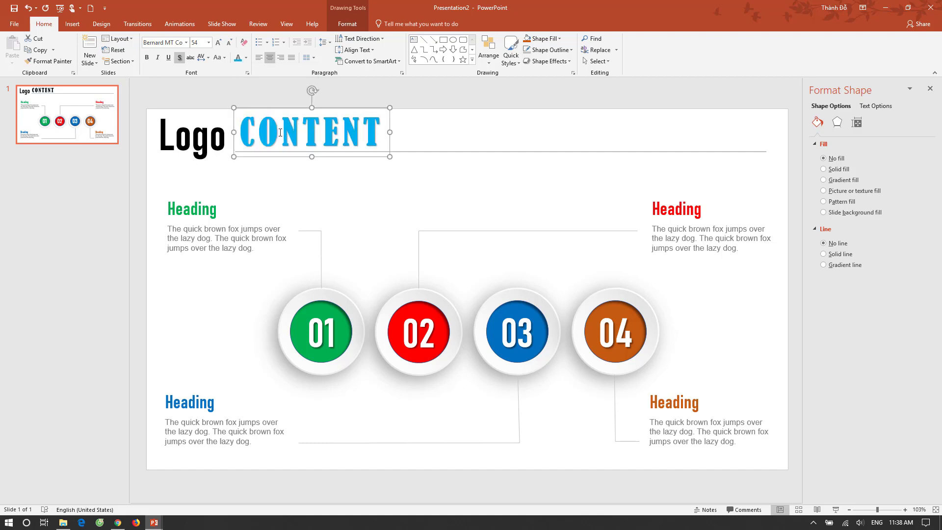
{"action": "left_click", "coordinate": [248, 58]}
{"action": "left_click", "coordinate": [251, 145]}
{"action": "left_click_drag", "start_coordinate": [499, 243], "coordinate": [500, 245]}
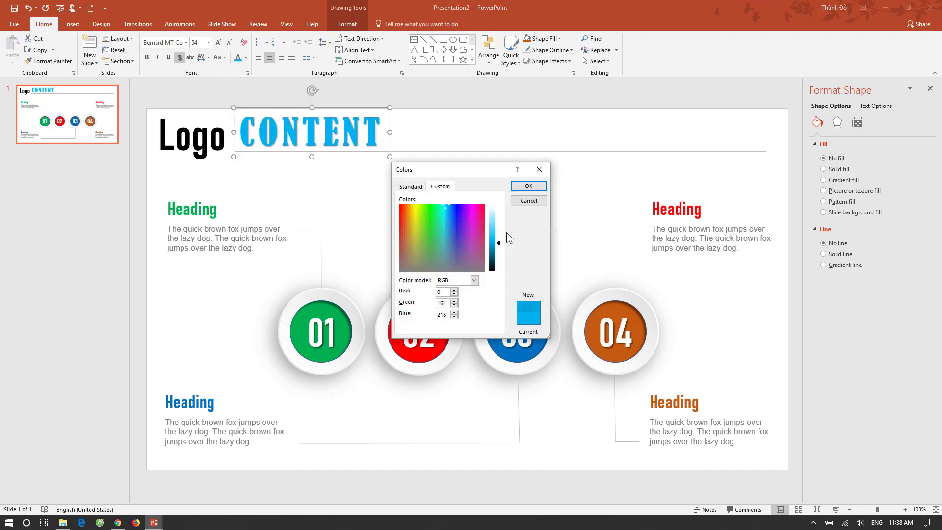
{"action": "left_click", "coordinate": [528, 186]}
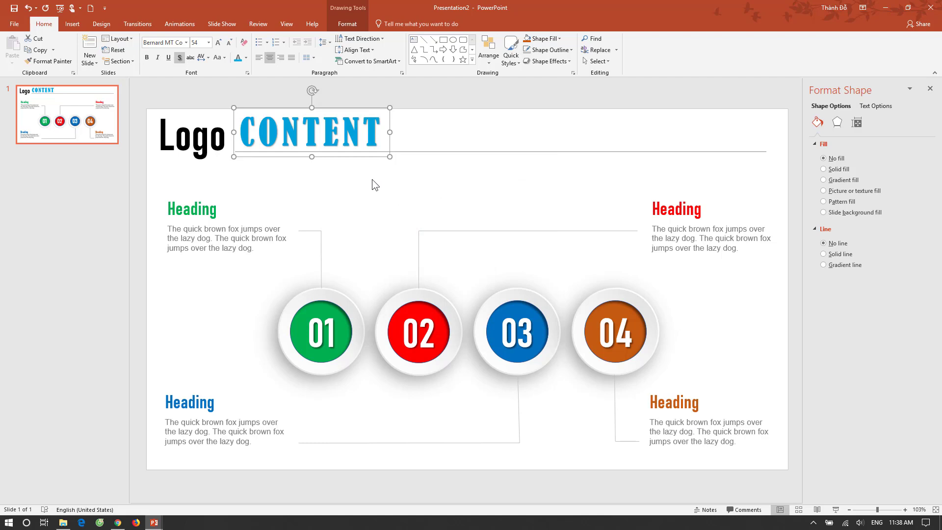
Toggle CONTENT's text shadow, size it to 44 pt, and nudge it right beside Logo
{"action": "left_click", "coordinate": [180, 57]}
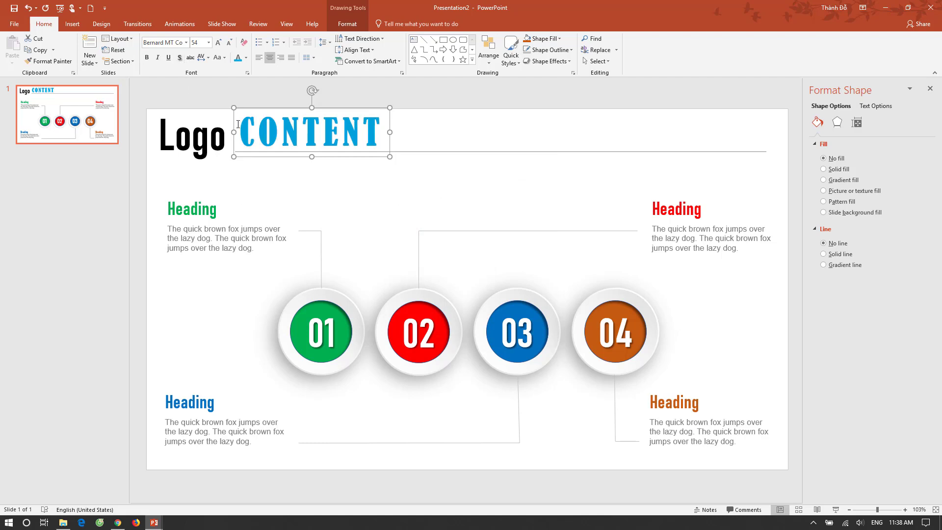
{"action": "left_click", "coordinate": [208, 42]}
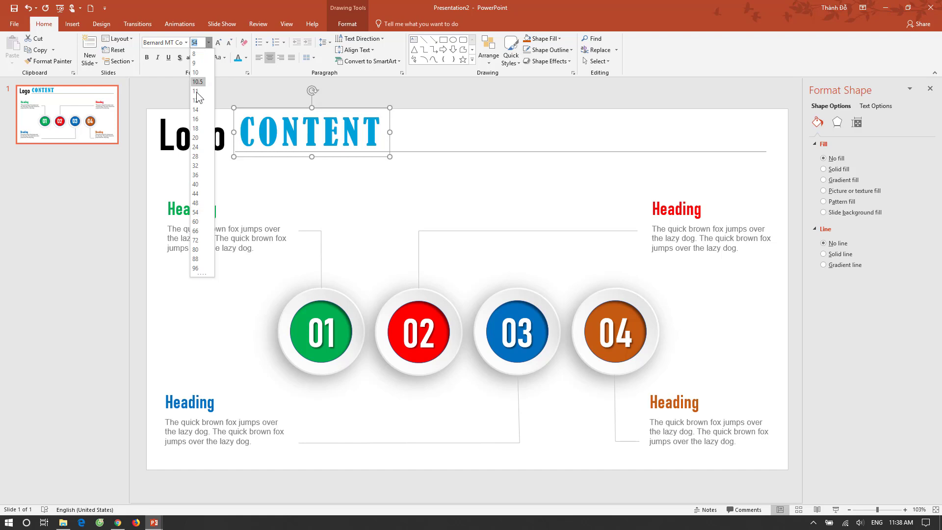
{"action": "left_click", "coordinate": [197, 194]}
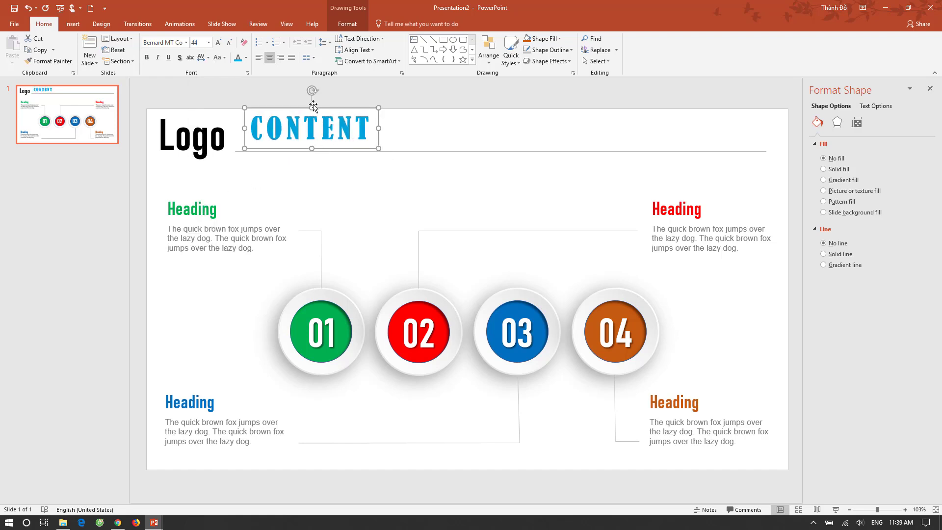
{"action": "left_click_drag", "start_coordinate": [307, 109], "coordinate": [294, 116]}
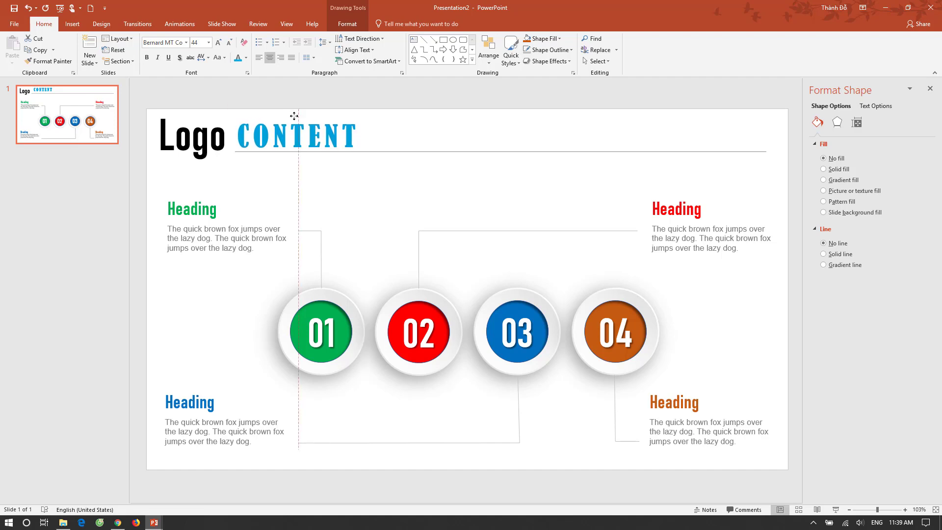
{"action": "left_click_drag", "start_coordinate": [294, 116], "coordinate": [292, 115]}
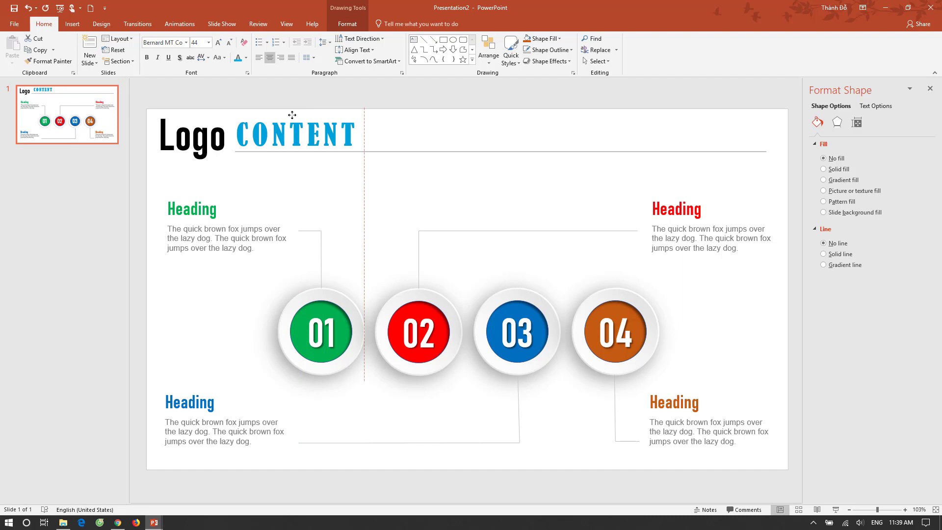
Enlarge the Logo title to 72 pt to match the CONTENT heading
{"action": "left_click", "coordinate": [364, 200]}
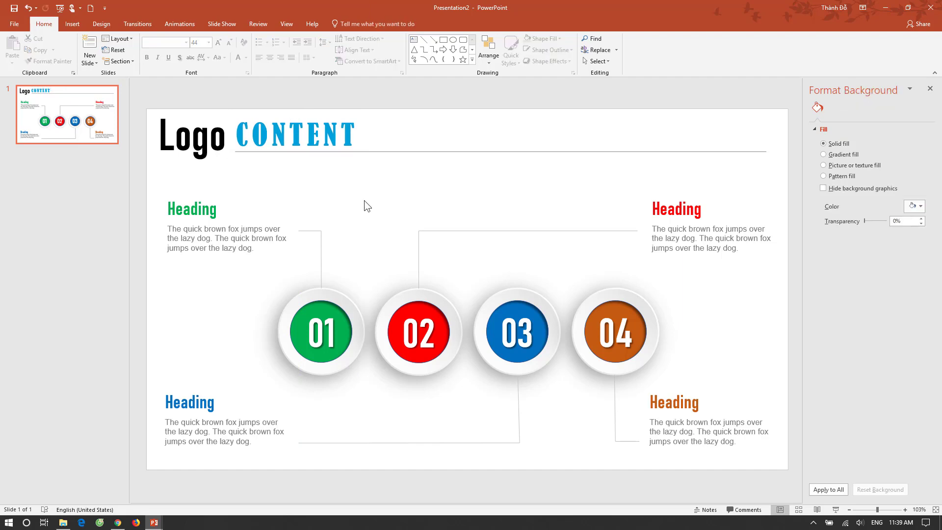
{"action": "left_click", "coordinate": [203, 166]}
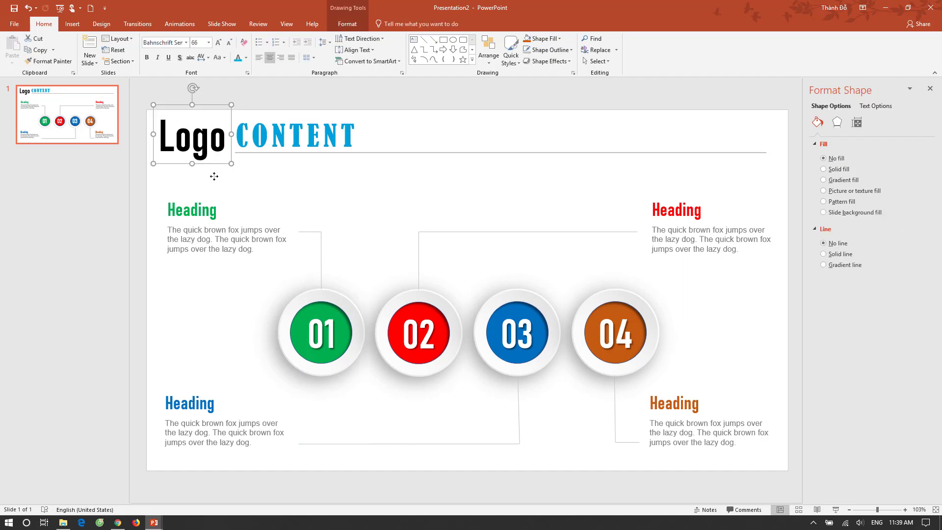
{"action": "key", "text": "ctrl+shift+period"}
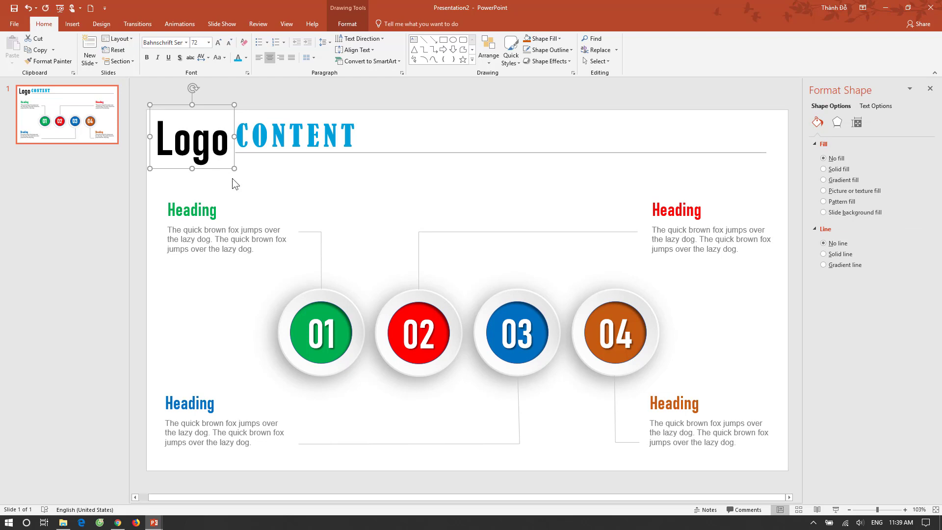
{"action": "left_click", "coordinate": [301, 200]}
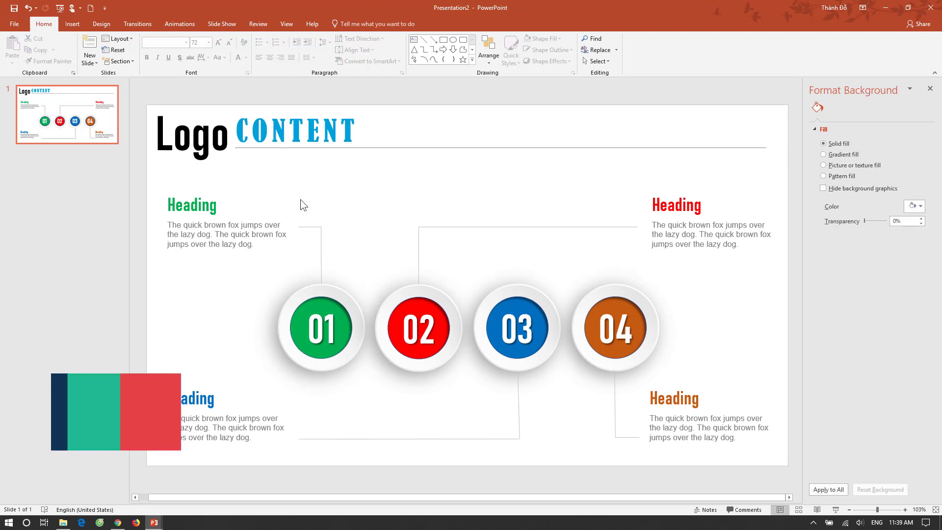